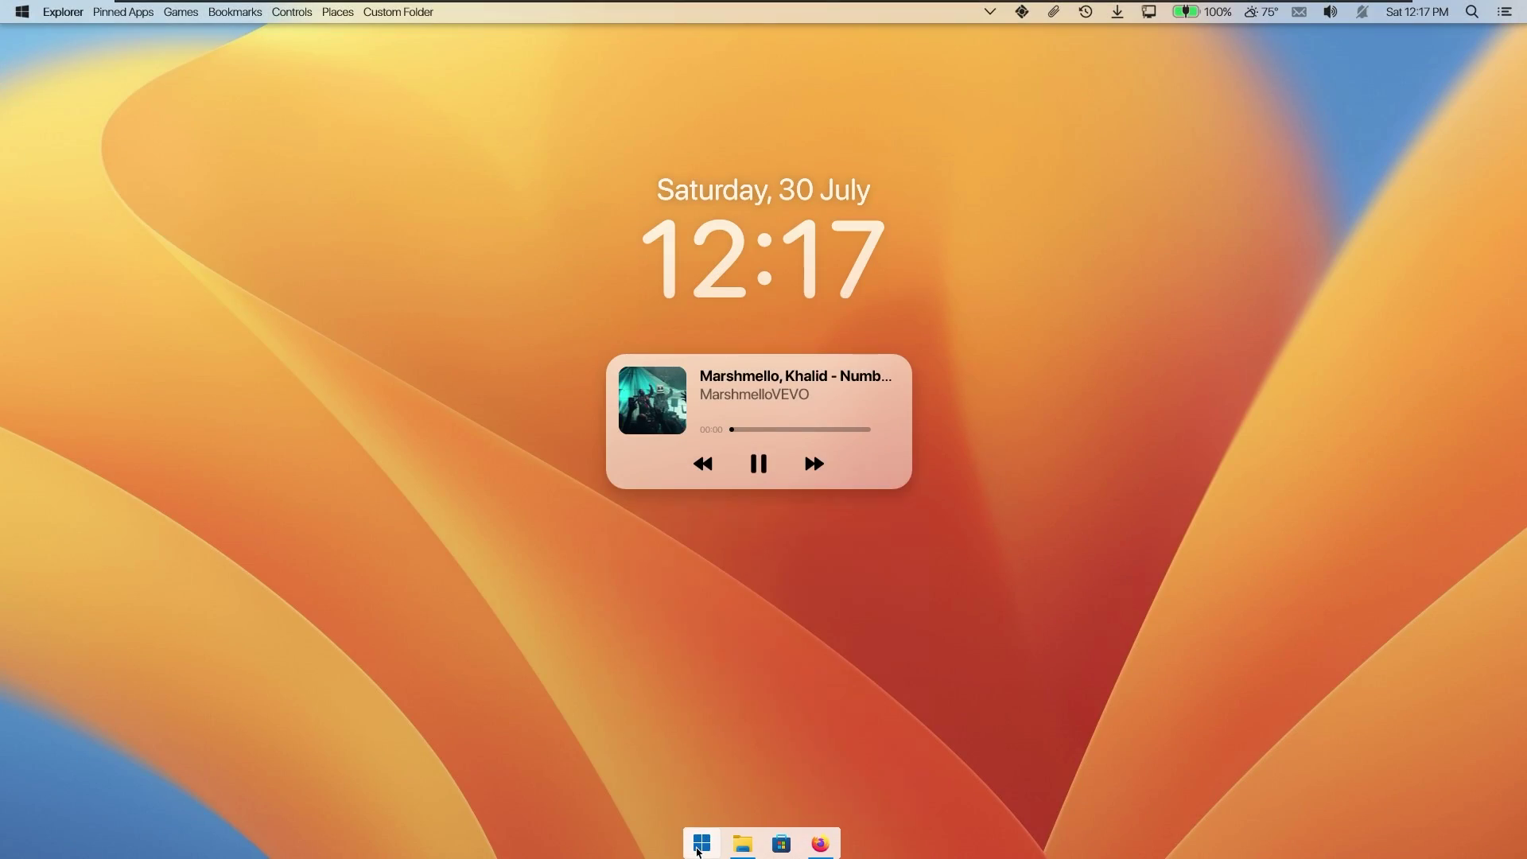
Open and close the Start menu twice on the default blue bloom Windows 11 desktop
{"action": "left_click", "coordinate": [700, 845]}
{"action": "left_click", "coordinate": [700, 846]}
{"action": "left_click", "coordinate": [708, 840]}
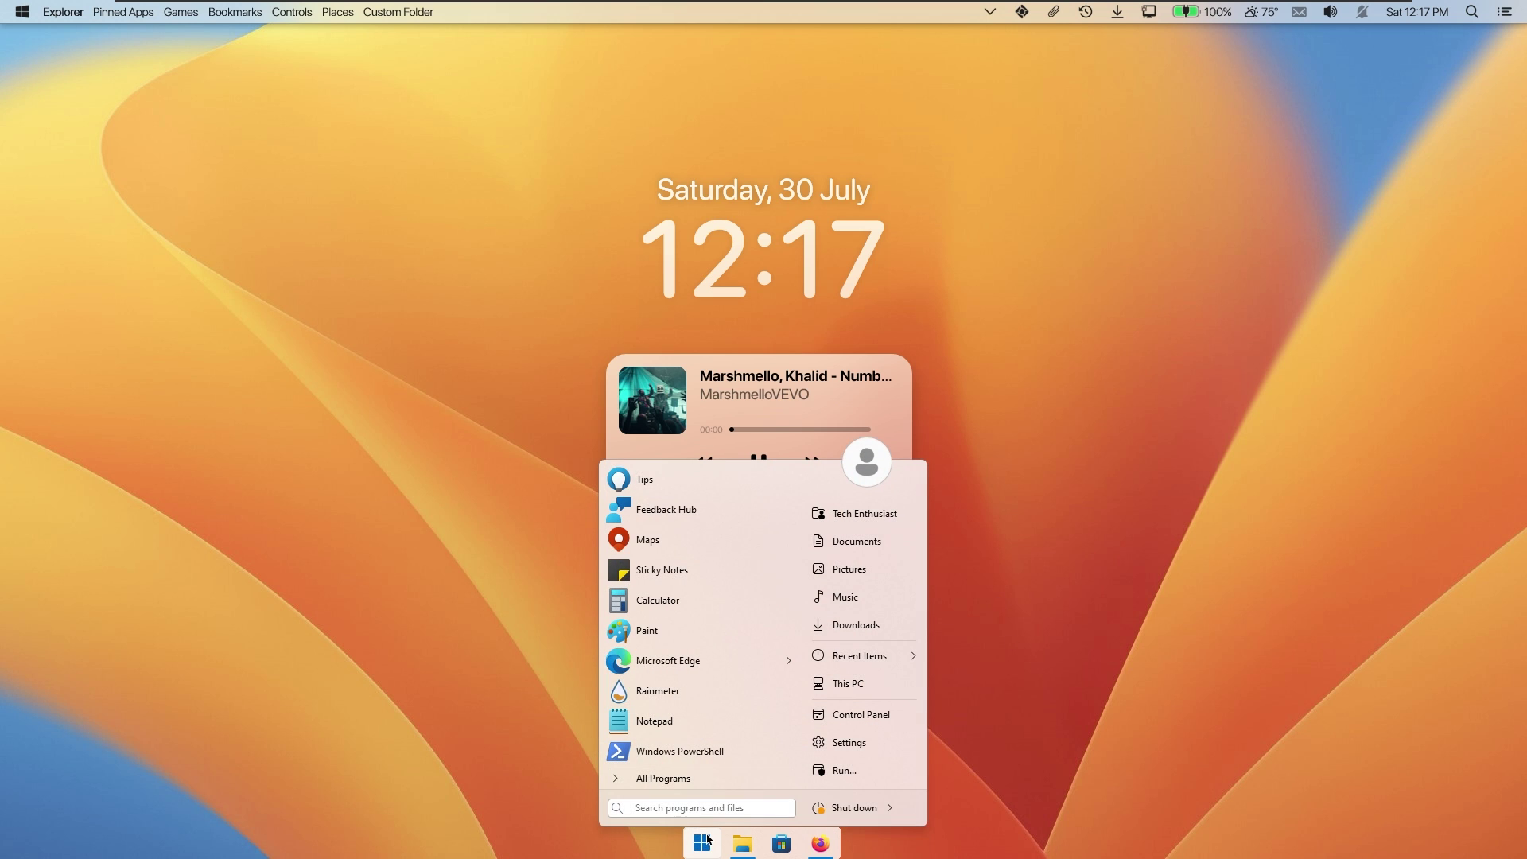
{"action": "left_click", "coordinate": [1057, 541]}
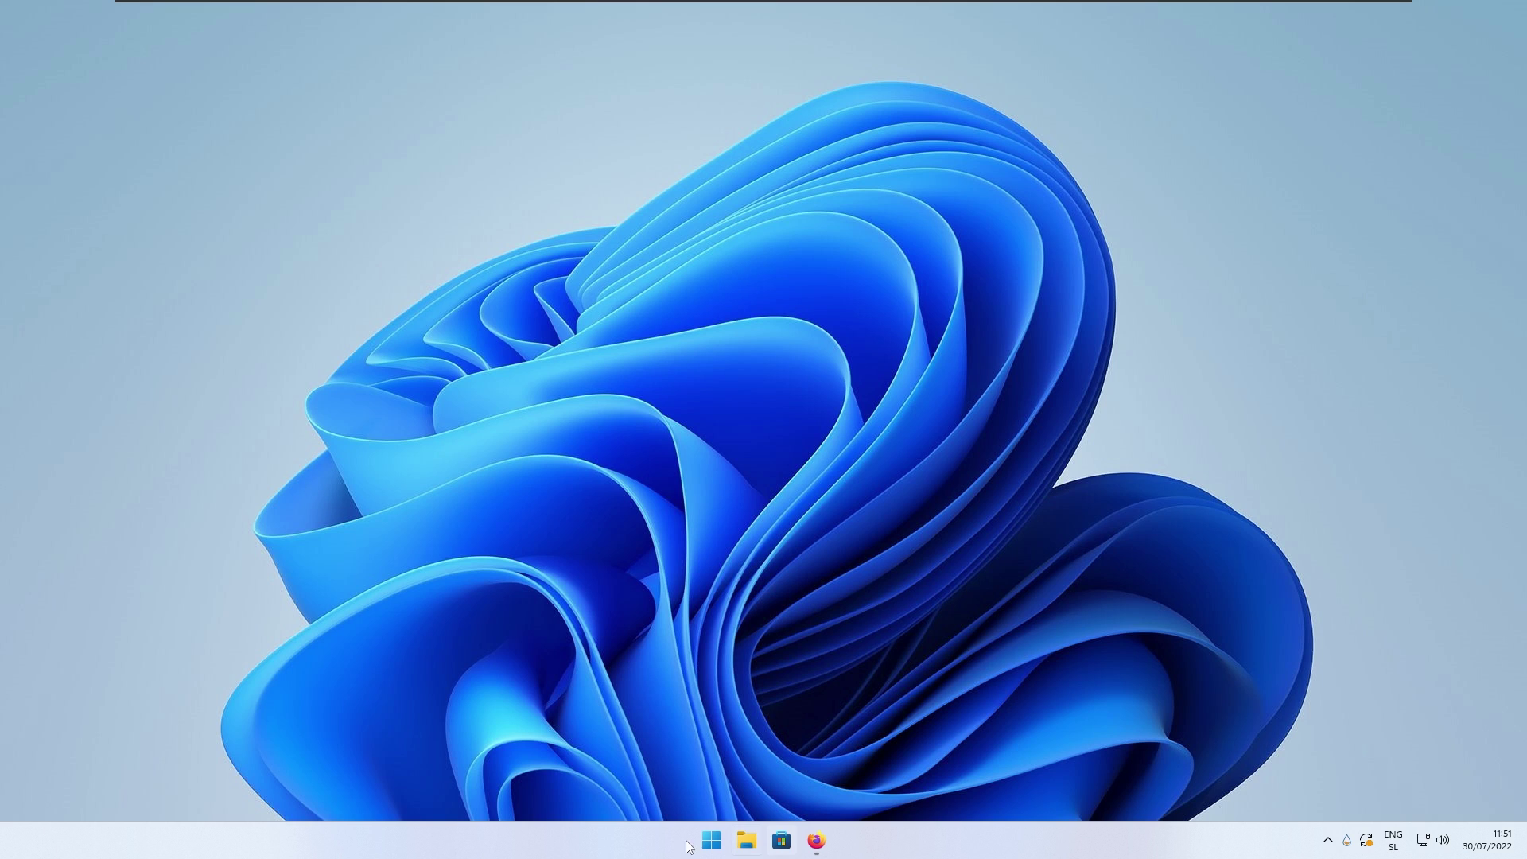
Browse startallback.com in Firefox, download v3.5, and launch StartAllBack_3.5_setup.exe
{"action": "left_click", "coordinate": [817, 841]}
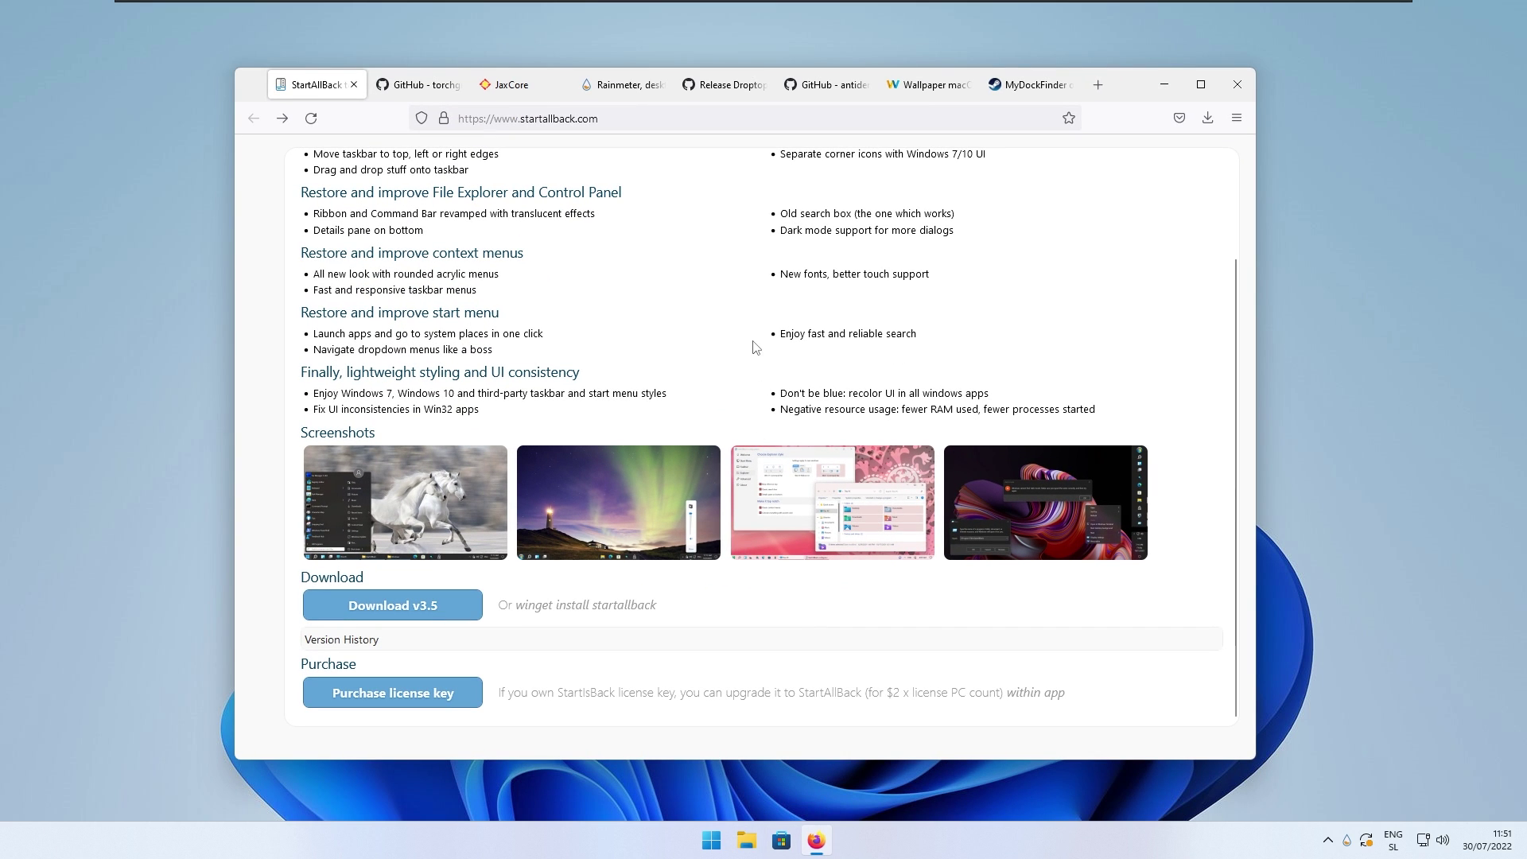
{"action": "scroll", "coordinate": [688, 315], "scroll_direction": "up", "scroll_amount": 3}
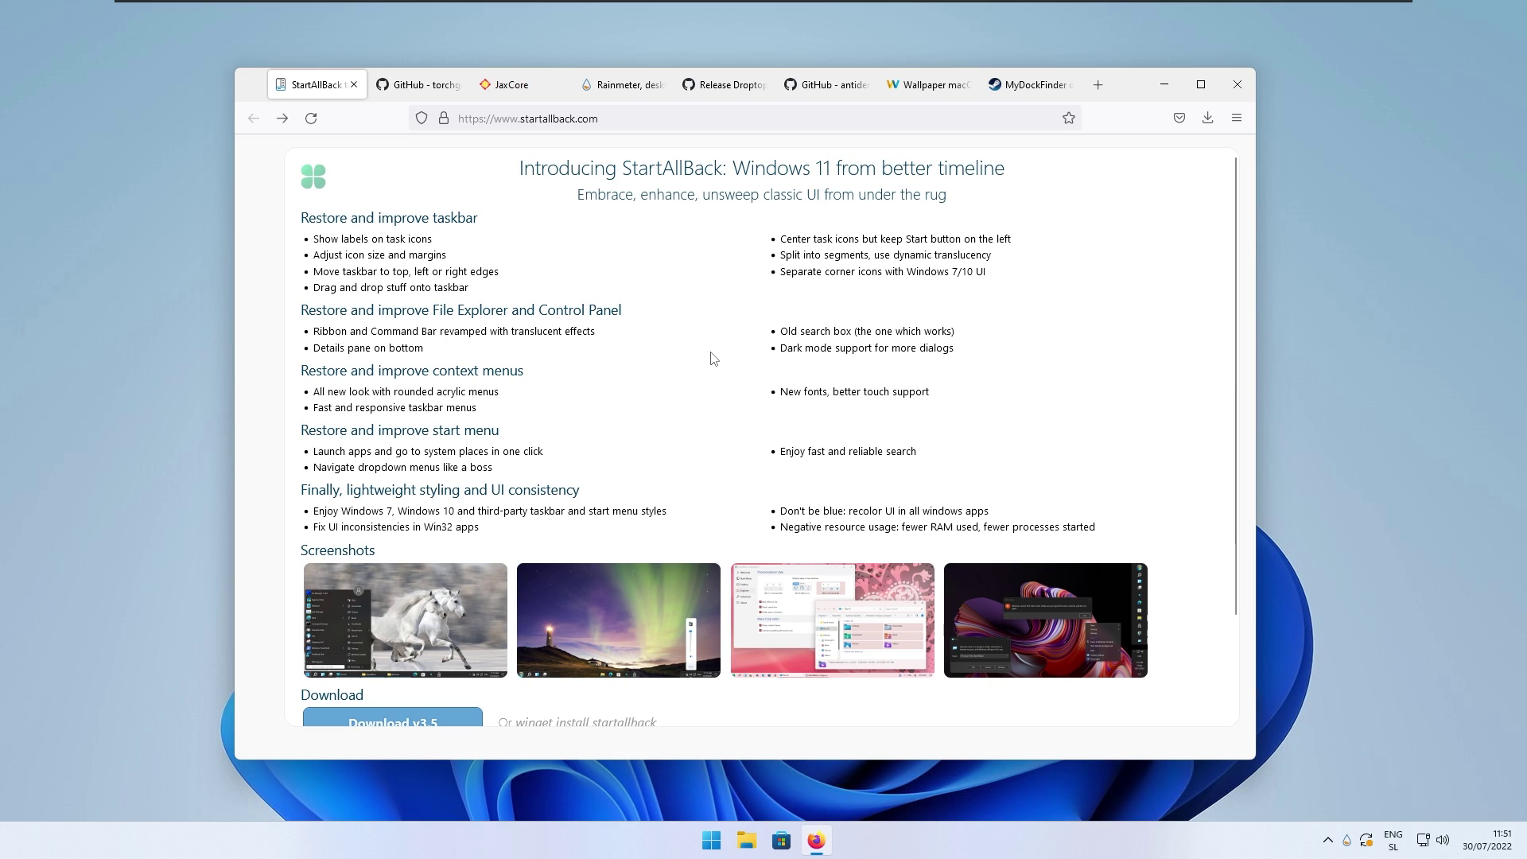
{"action": "scroll", "coordinate": [701, 362], "scroll_direction": "down", "scroll_amount": 3}
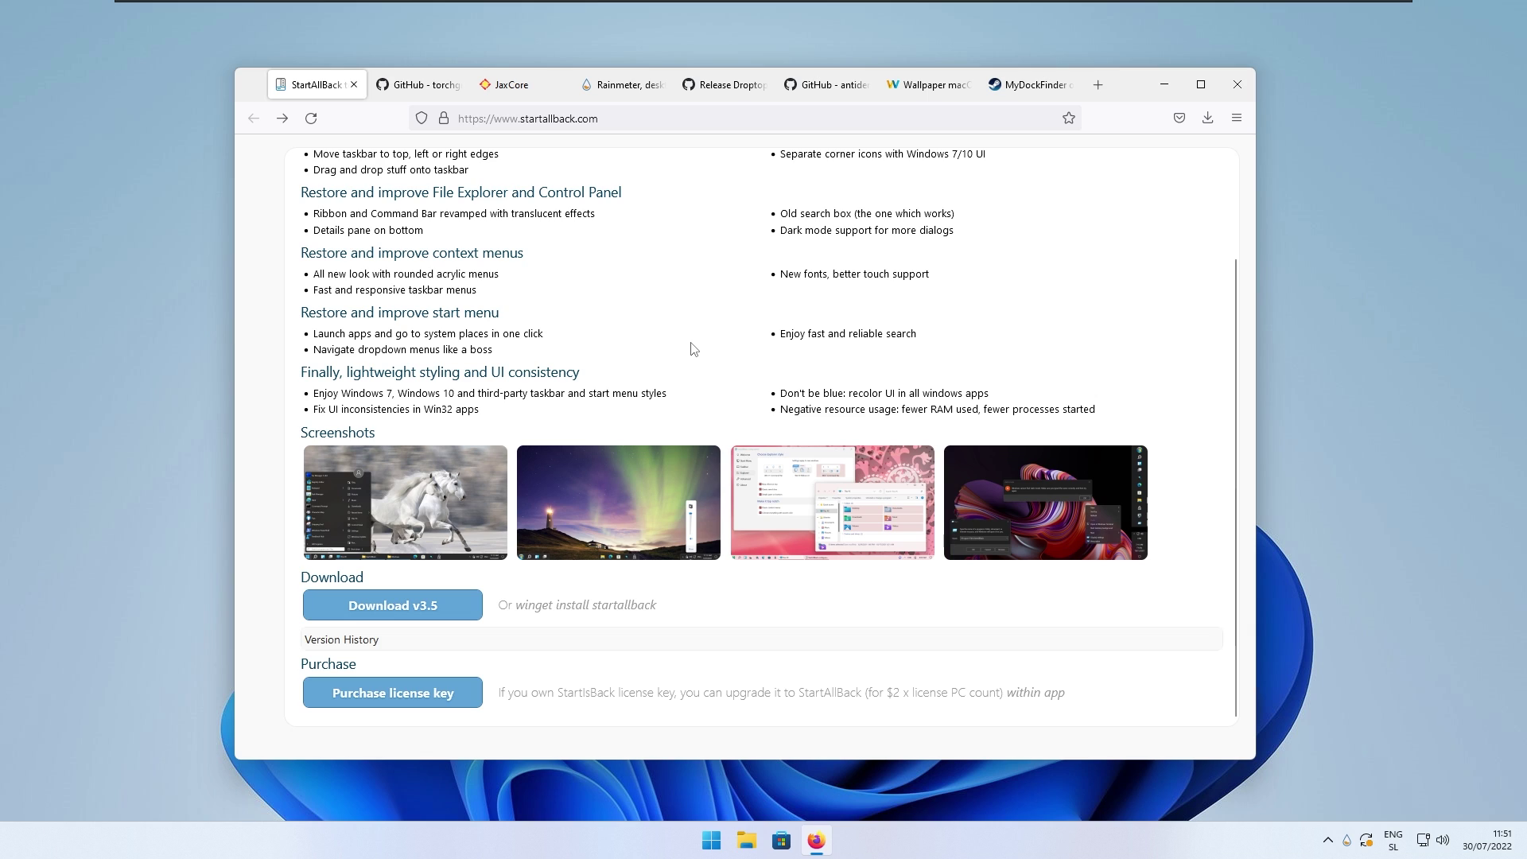
{"action": "left_click", "coordinate": [448, 694]}
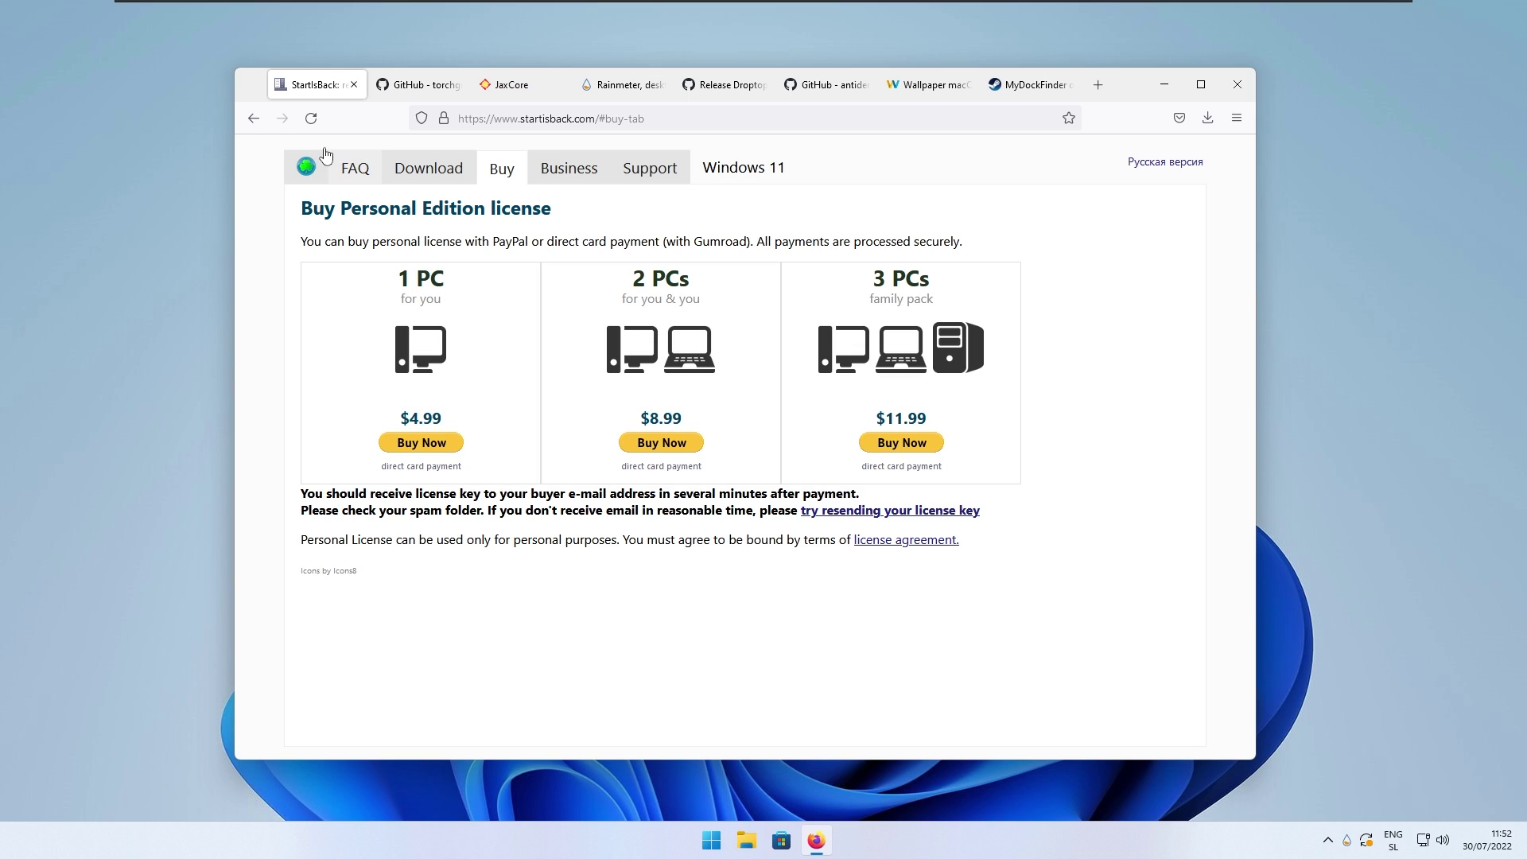
{"action": "left_click", "coordinate": [258, 125]}
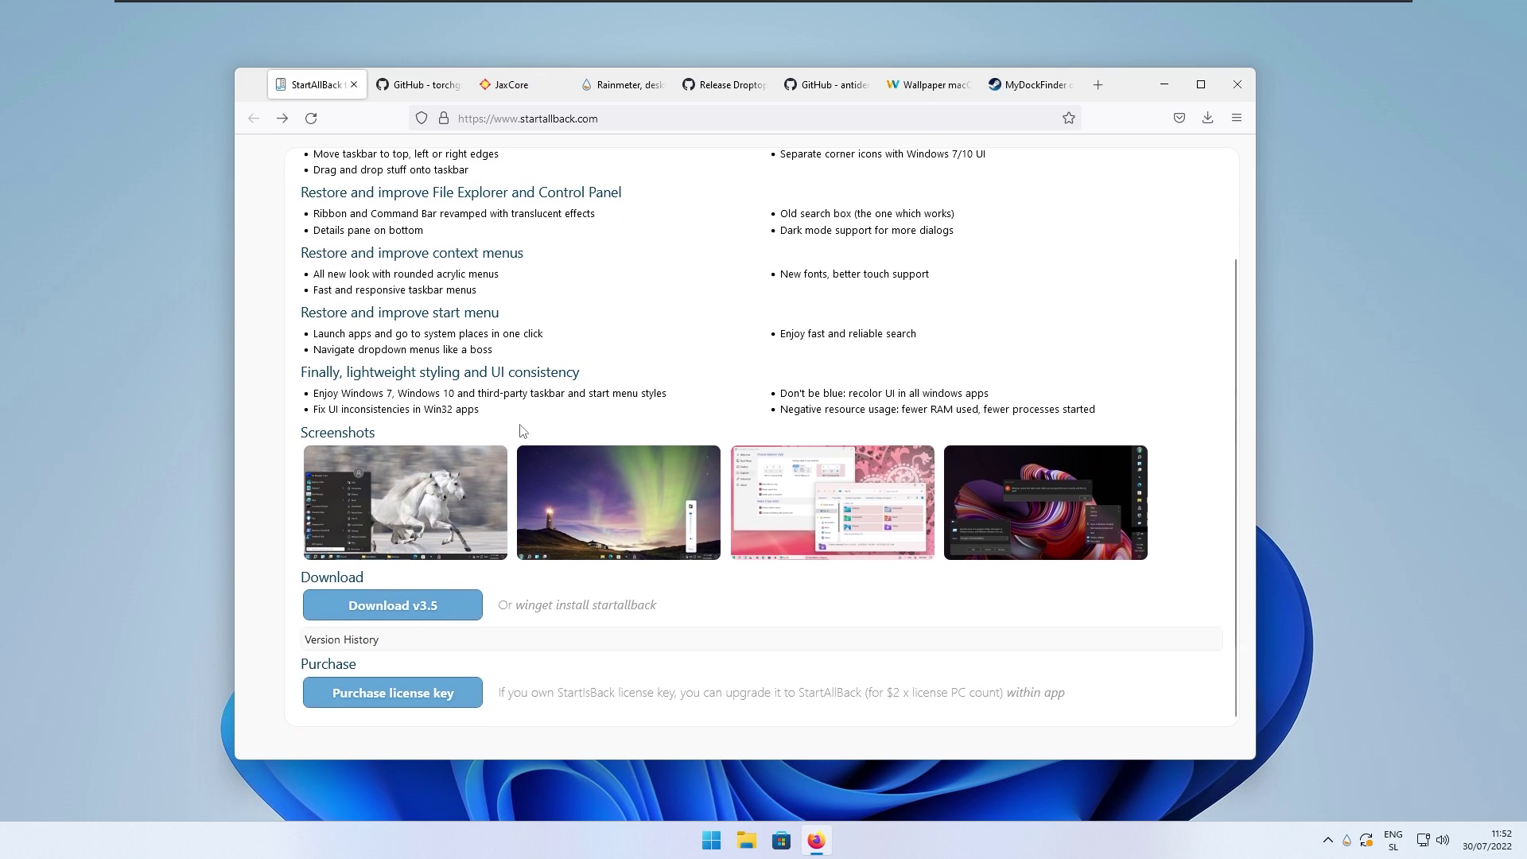
{"action": "left_click", "coordinate": [428, 613]}
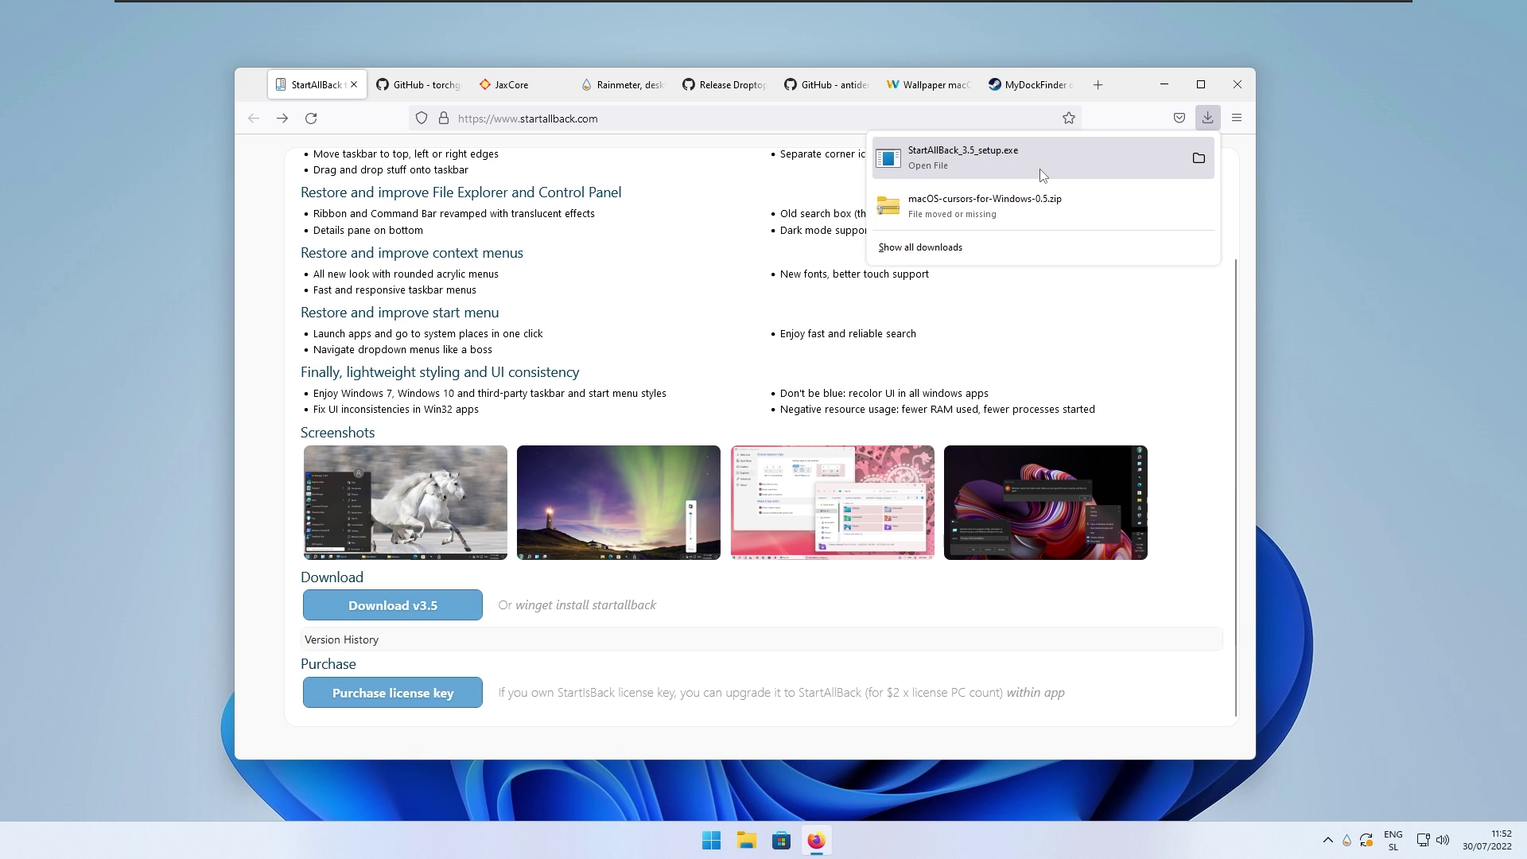
{"action": "left_click", "coordinate": [1043, 175]}
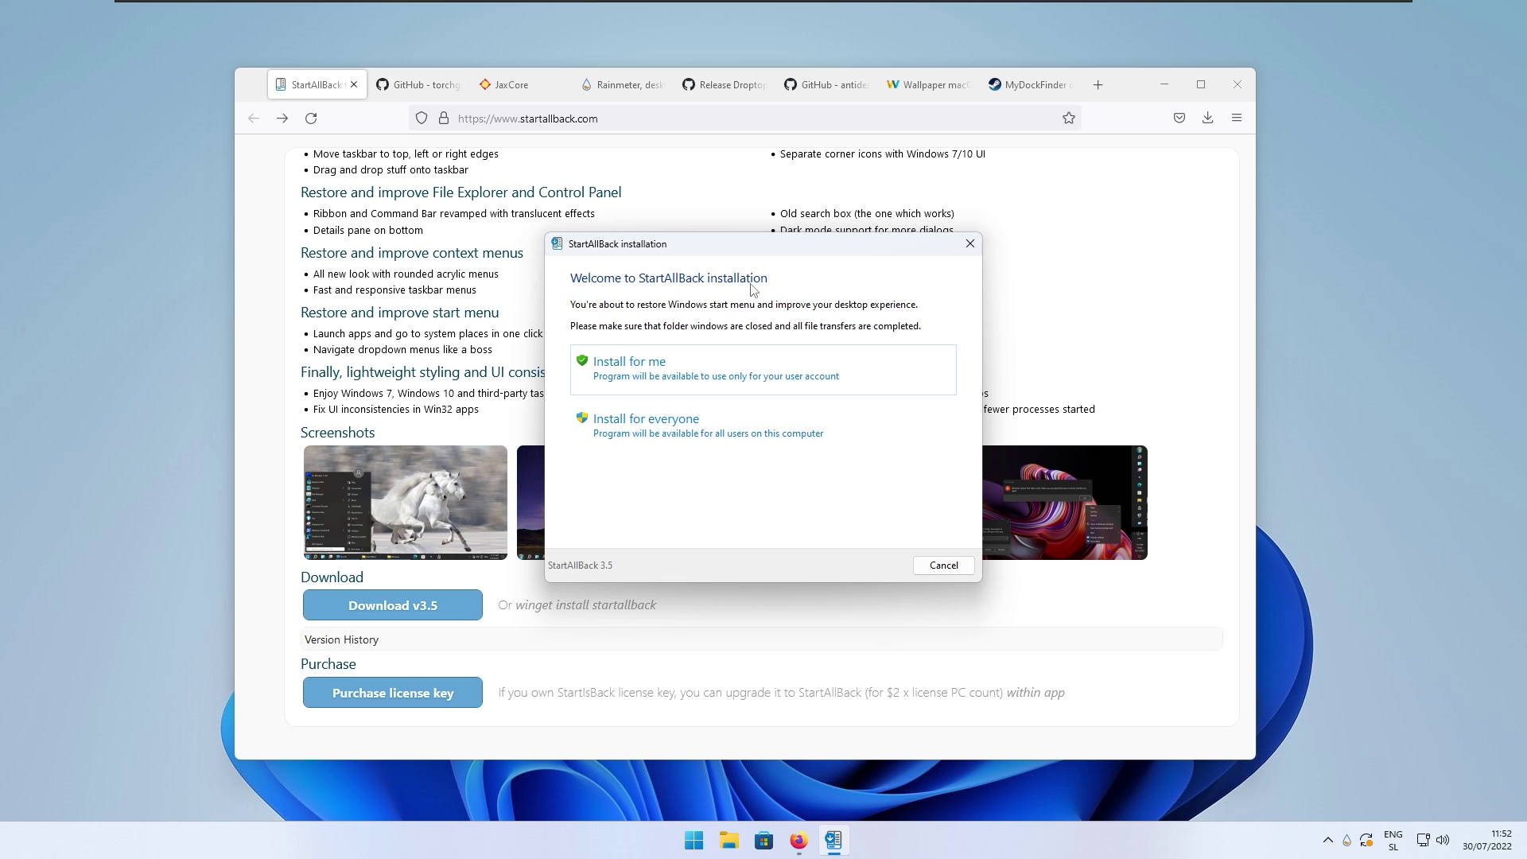
Install StartAllBack for everyone, approve the UAC prompt, and minimize Firefox to reveal its configuration window
{"action": "left_click", "coordinate": [728, 428]}
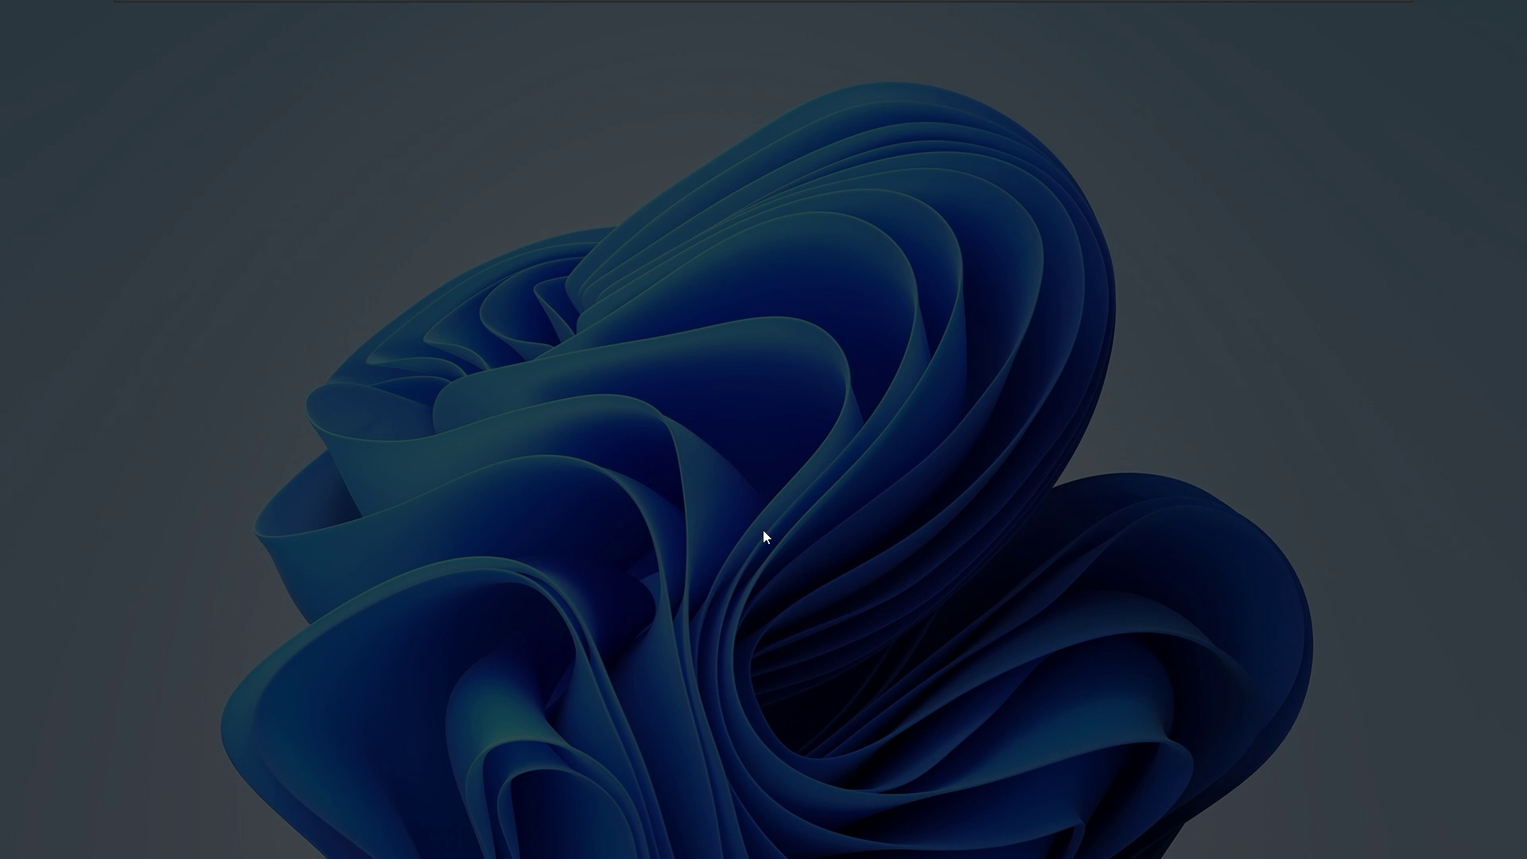
{"action": "left_click", "coordinate": [713, 556]}
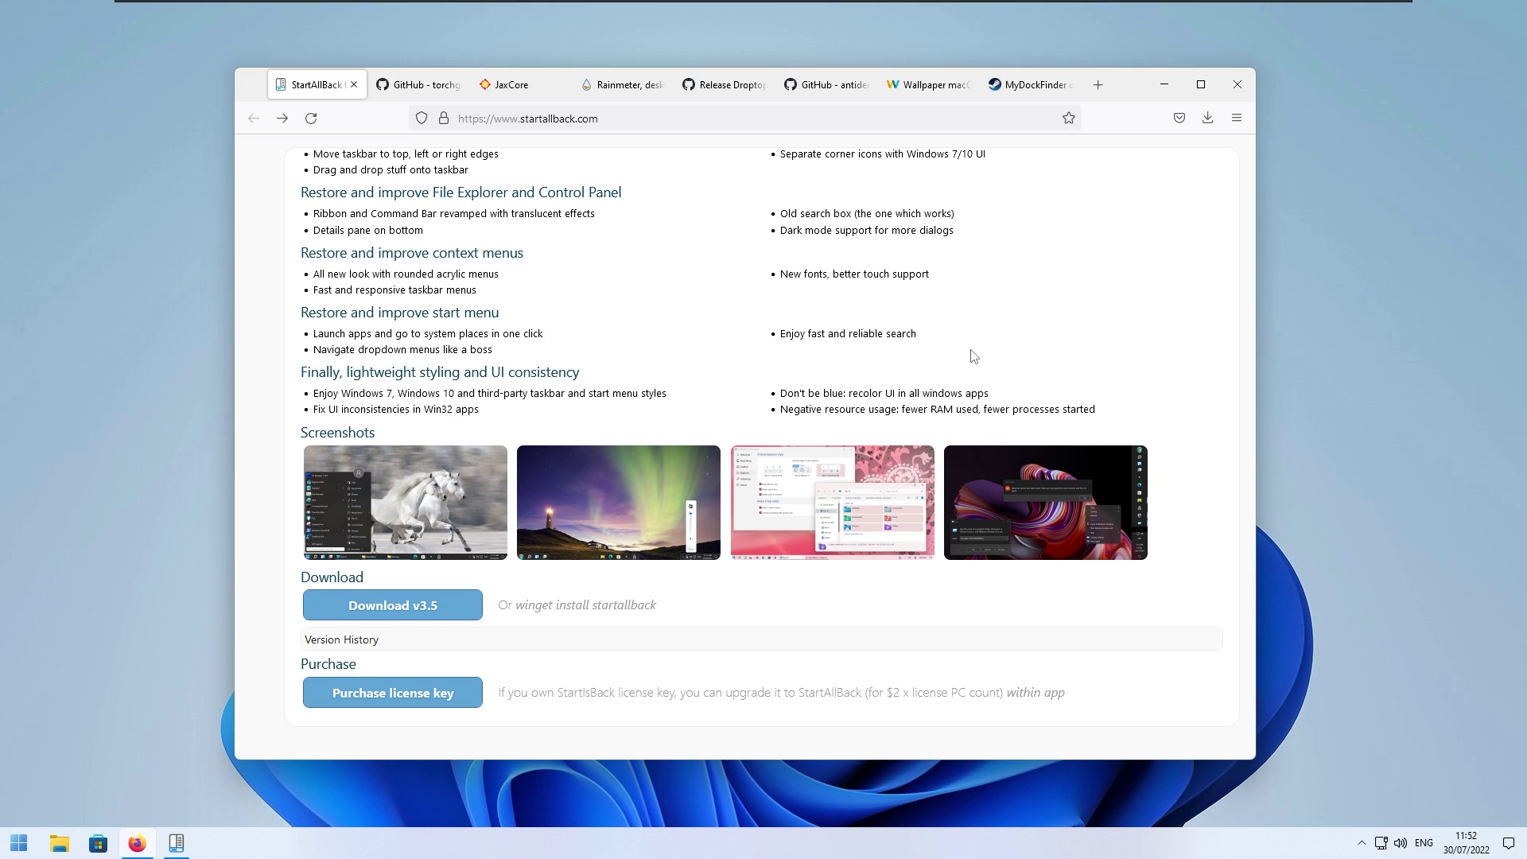
{"action": "left_click", "coordinate": [1164, 85]}
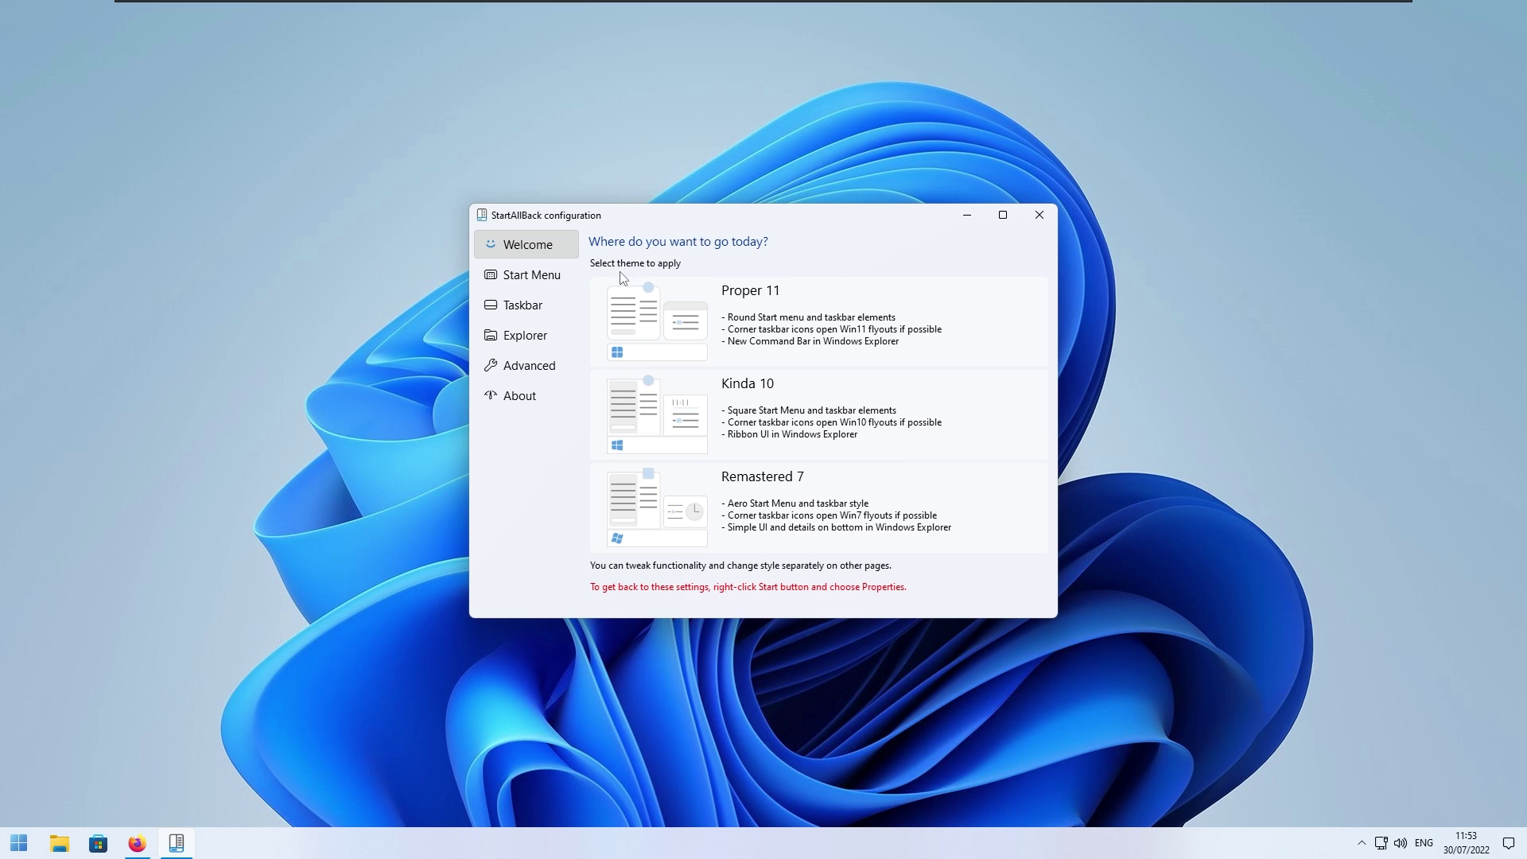
Apply the Proper 11 theme and set centred task icons with 'Just central segment' taskbar segments
{"action": "left_click", "coordinate": [810, 297]}
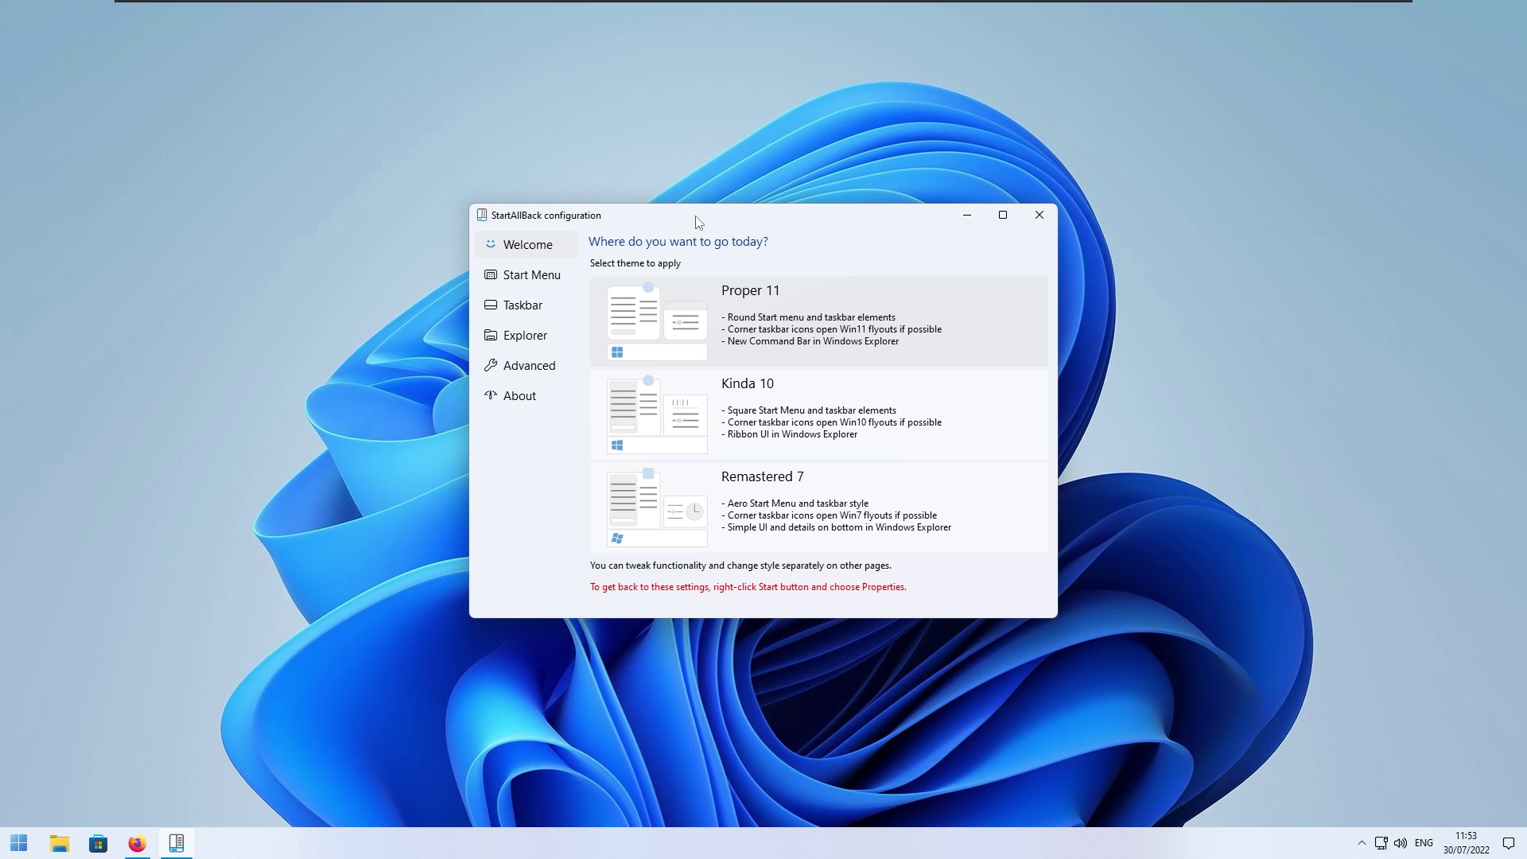
{"action": "left_click", "coordinate": [563, 313]}
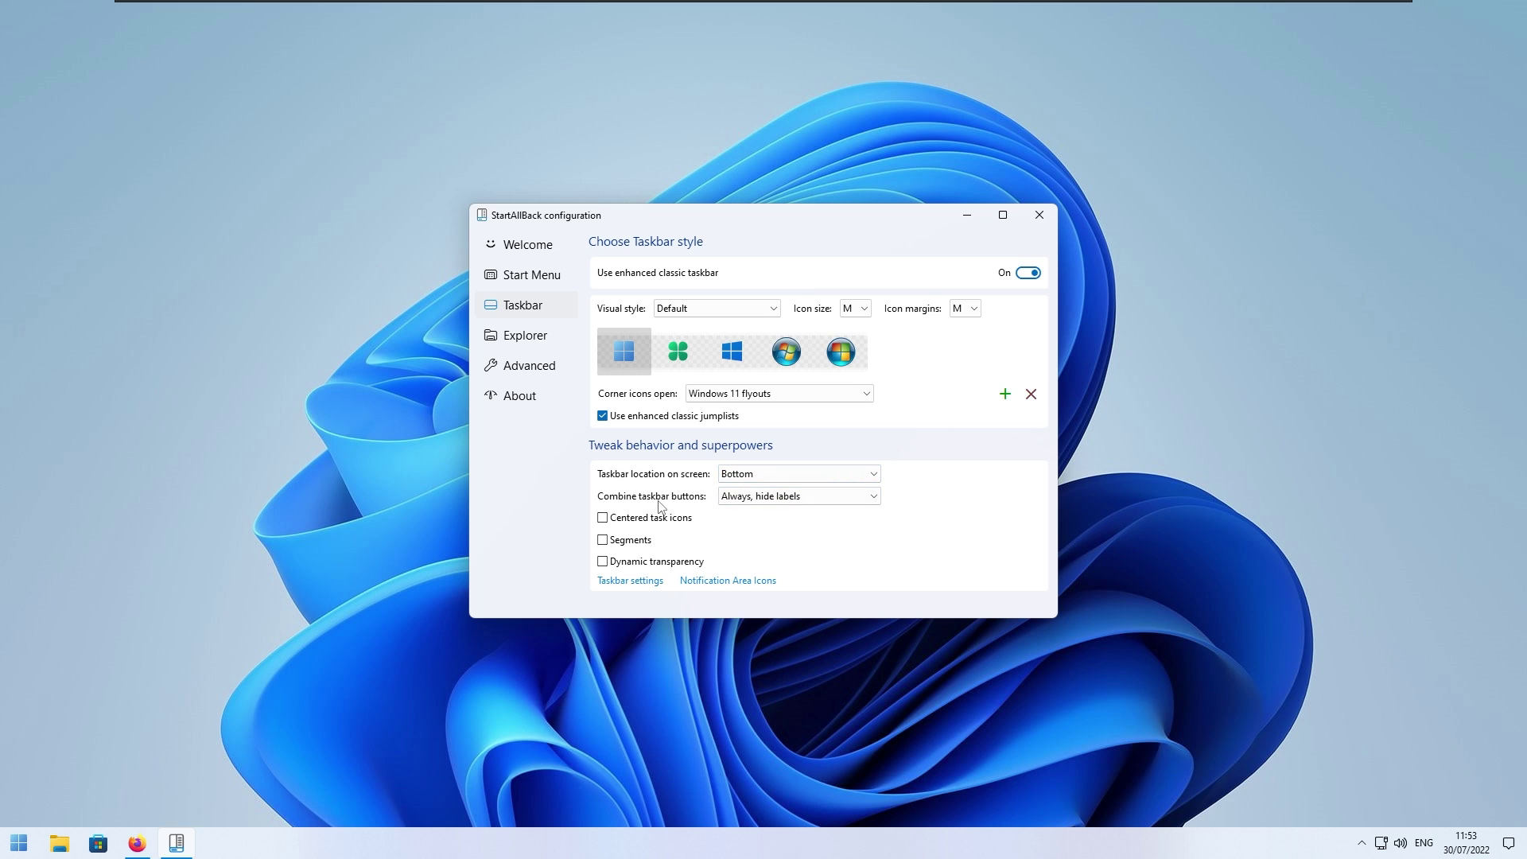
{"action": "left_click", "coordinate": [627, 521]}
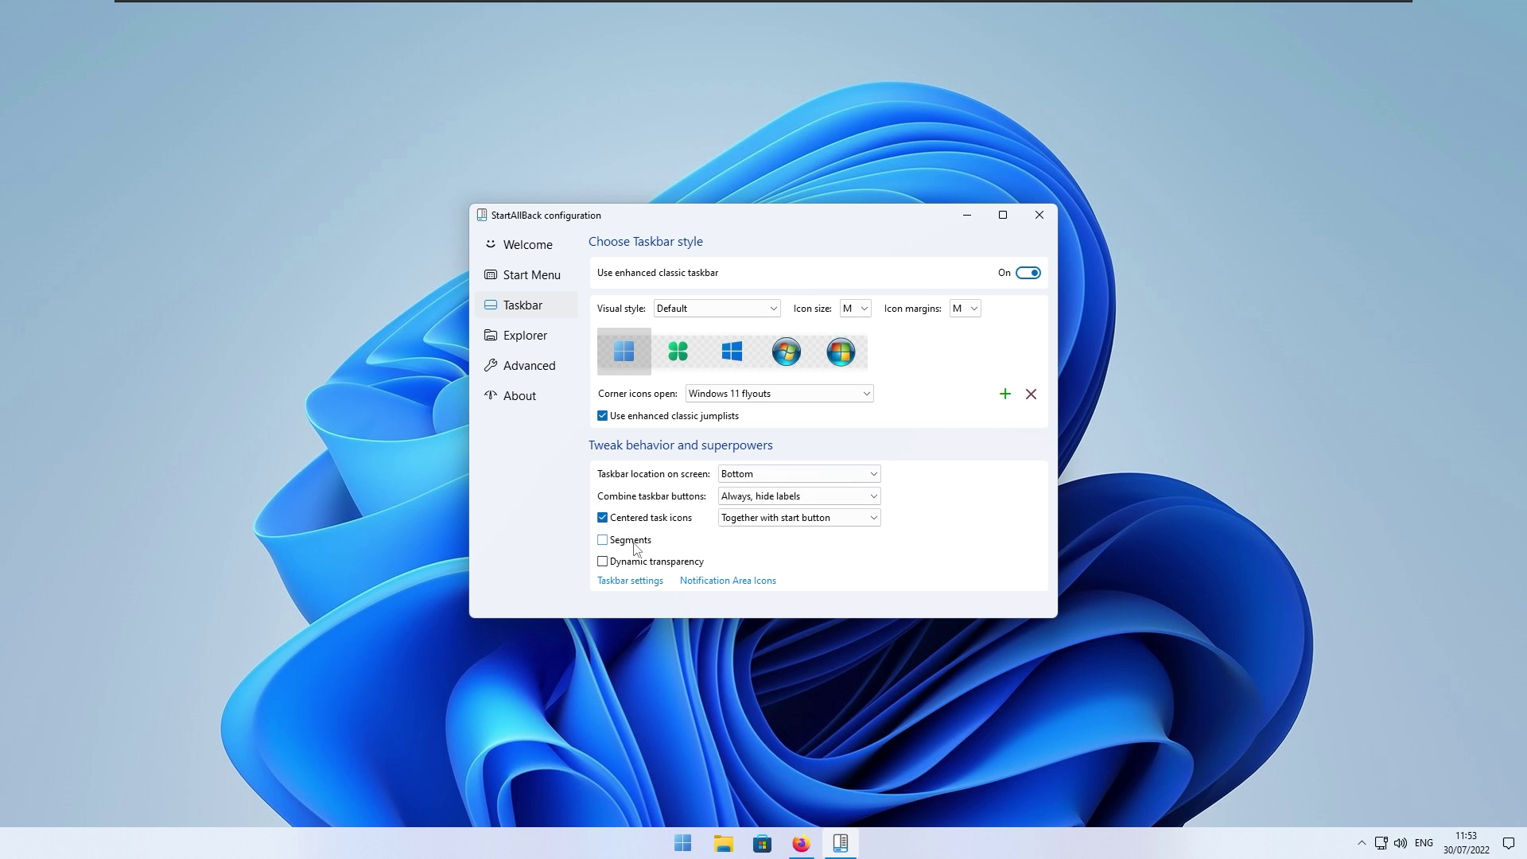
{"action": "left_click", "coordinate": [635, 543]}
{"action": "left_click", "coordinate": [783, 544]}
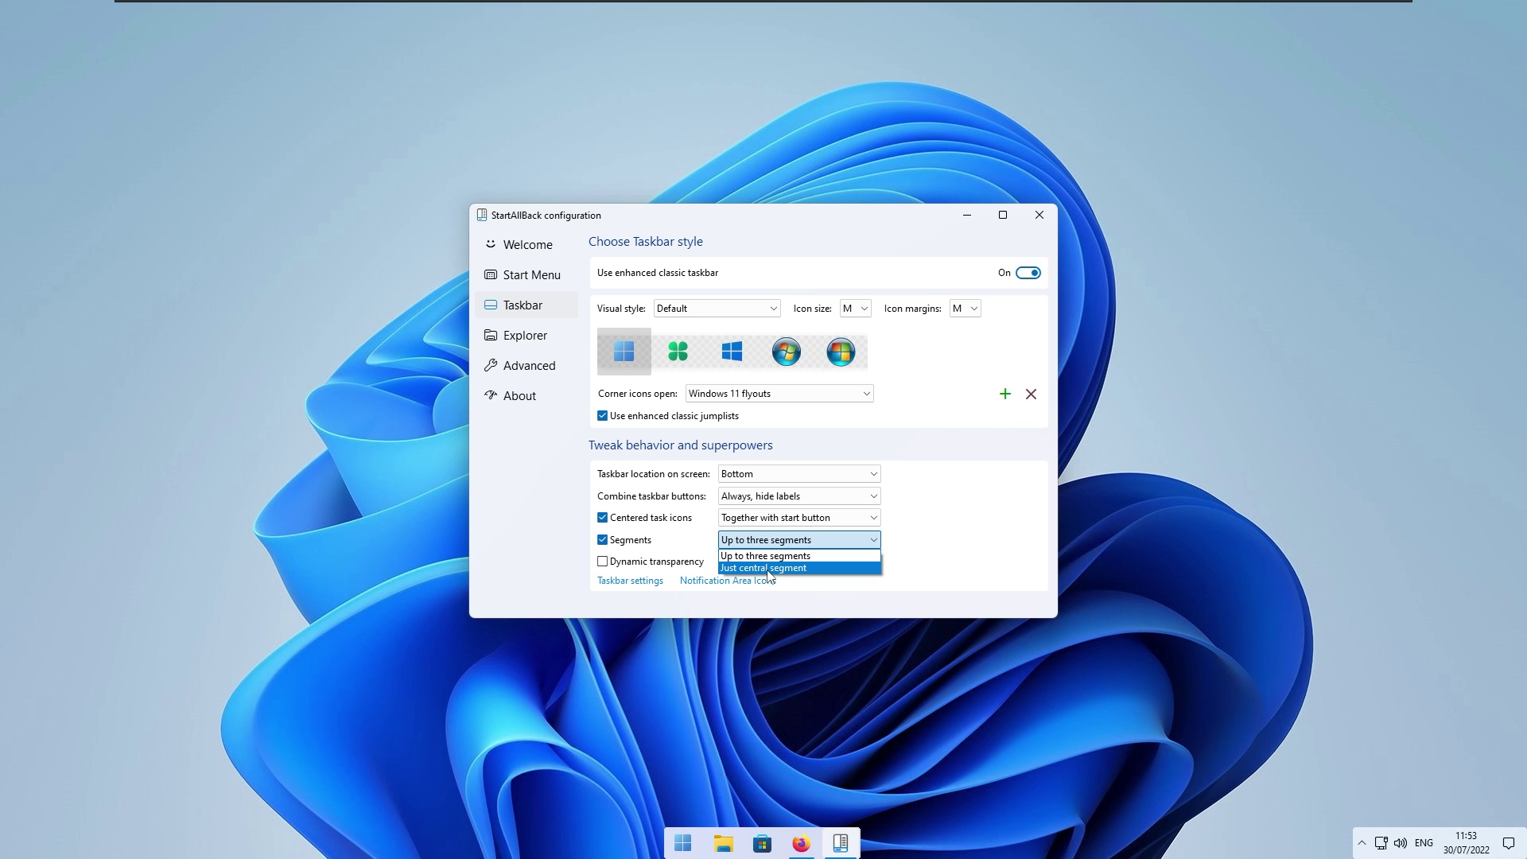
{"action": "left_click", "coordinate": [769, 568]}
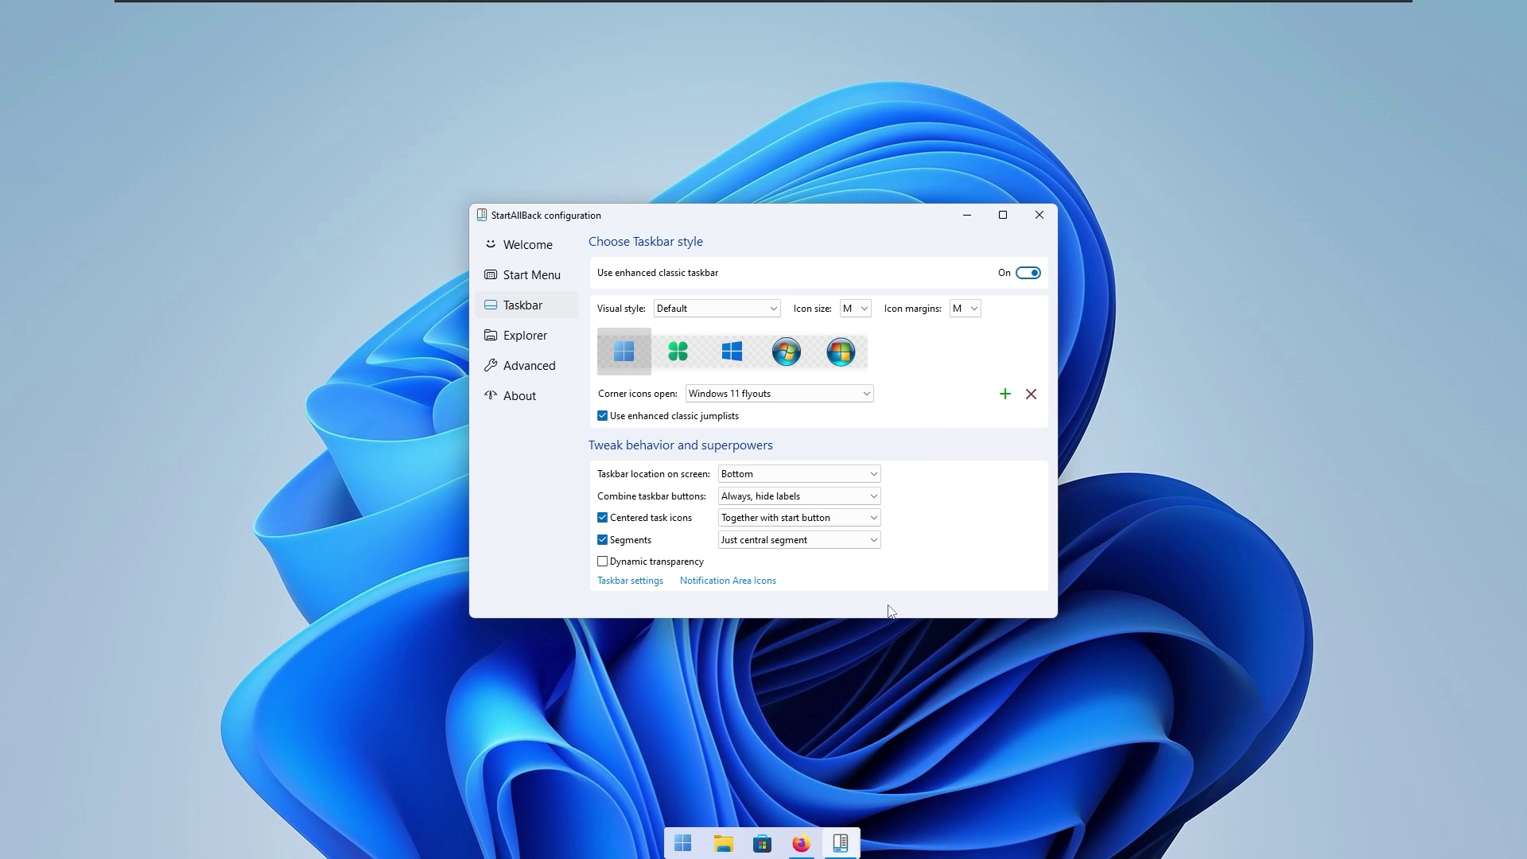
{"action": "left_click", "coordinate": [561, 364]}
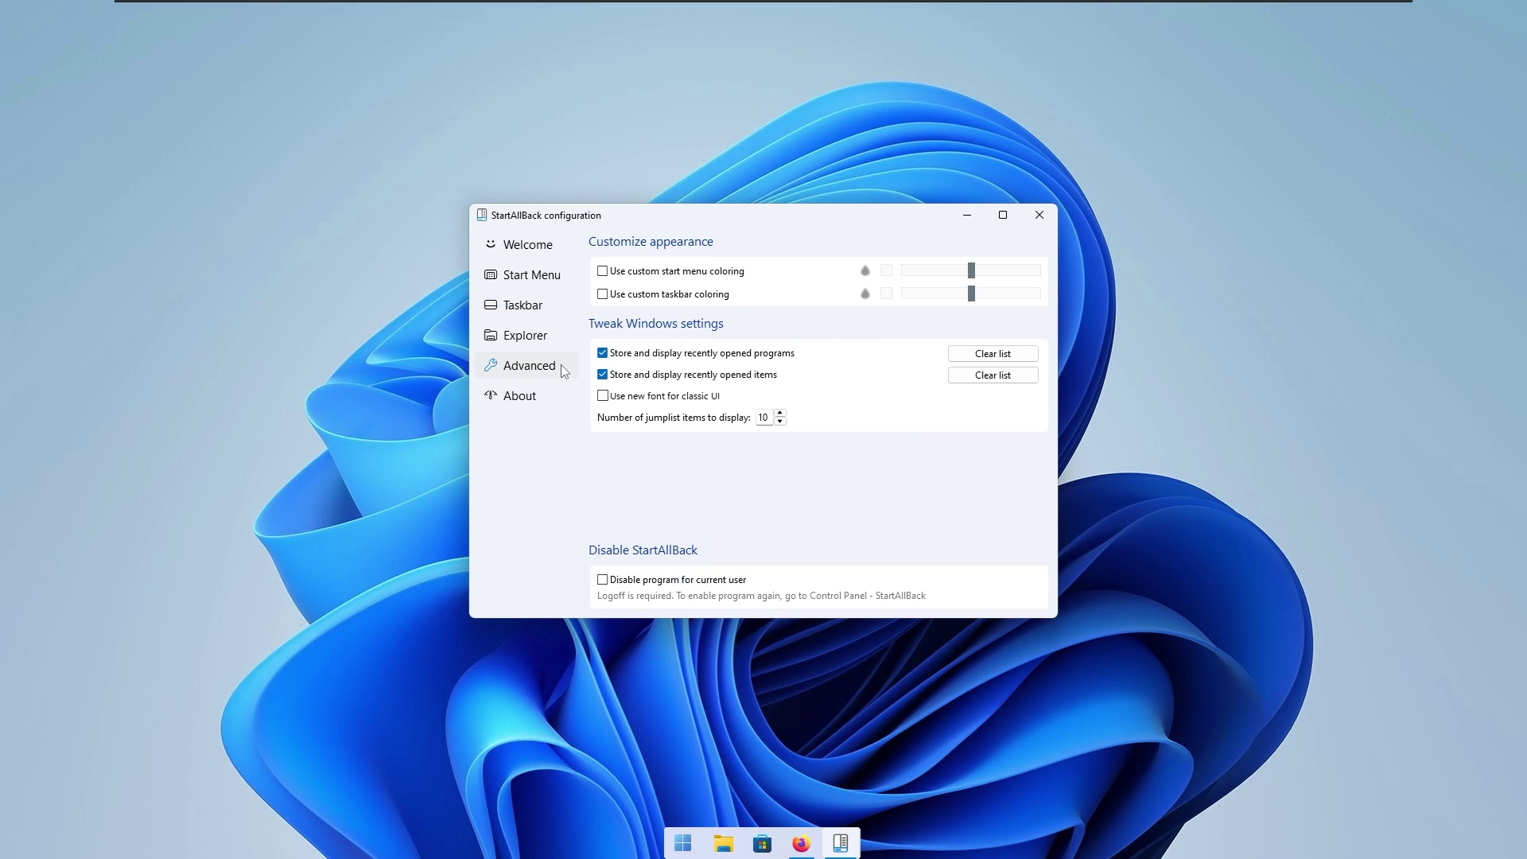
Enable 'Use custom taskbar coloring', adjust its slider and colour, then close StartAllBack
{"action": "left_click", "coordinate": [651, 299]}
{"action": "left_click_drag", "start_coordinate": [975, 295], "coordinate": [930, 297]}
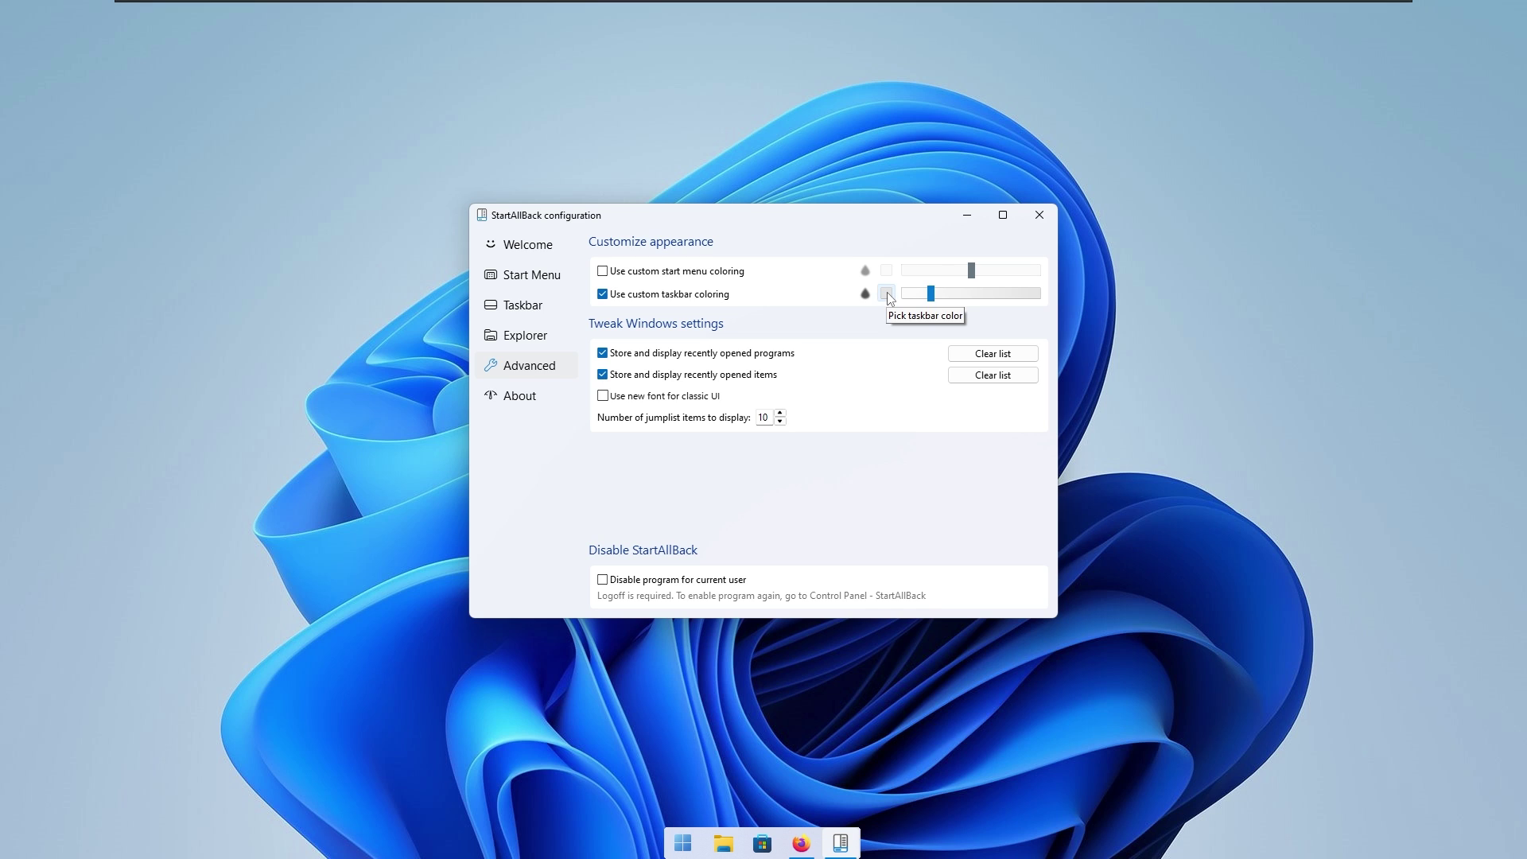
{"action": "left_click", "coordinate": [888, 294]}
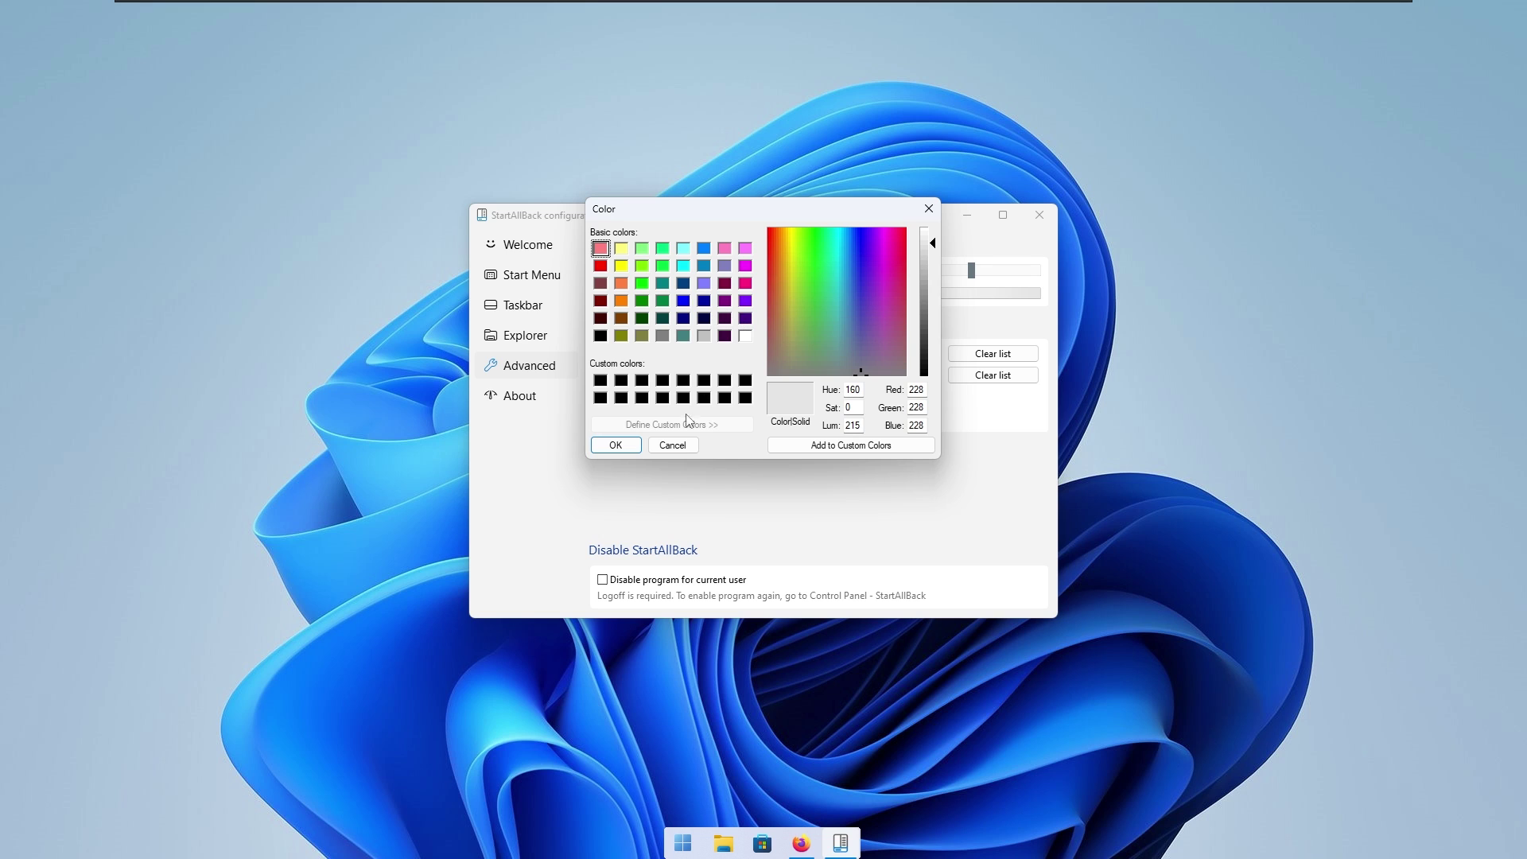
{"action": "left_click", "coordinate": [1039, 216]}
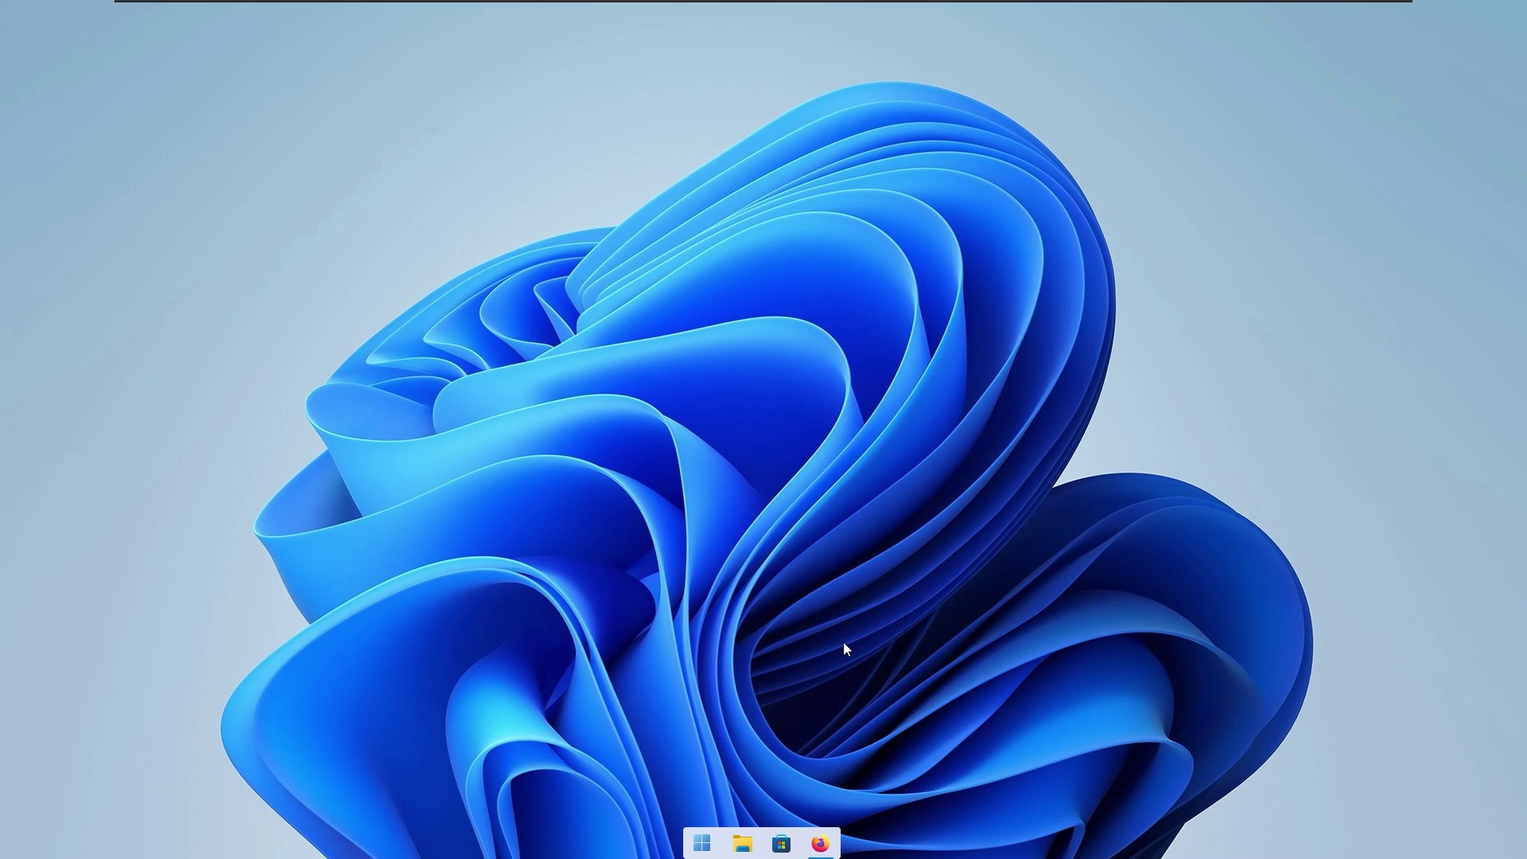
Turn on 'Automatically hide the taskbar' in Personalization > Taskbar behaviors, then close Settings
{"action": "left_click", "coordinate": [703, 843]}
{"action": "left_click", "coordinate": [848, 736]}
{"action": "left_click", "coordinate": [179, 296]}
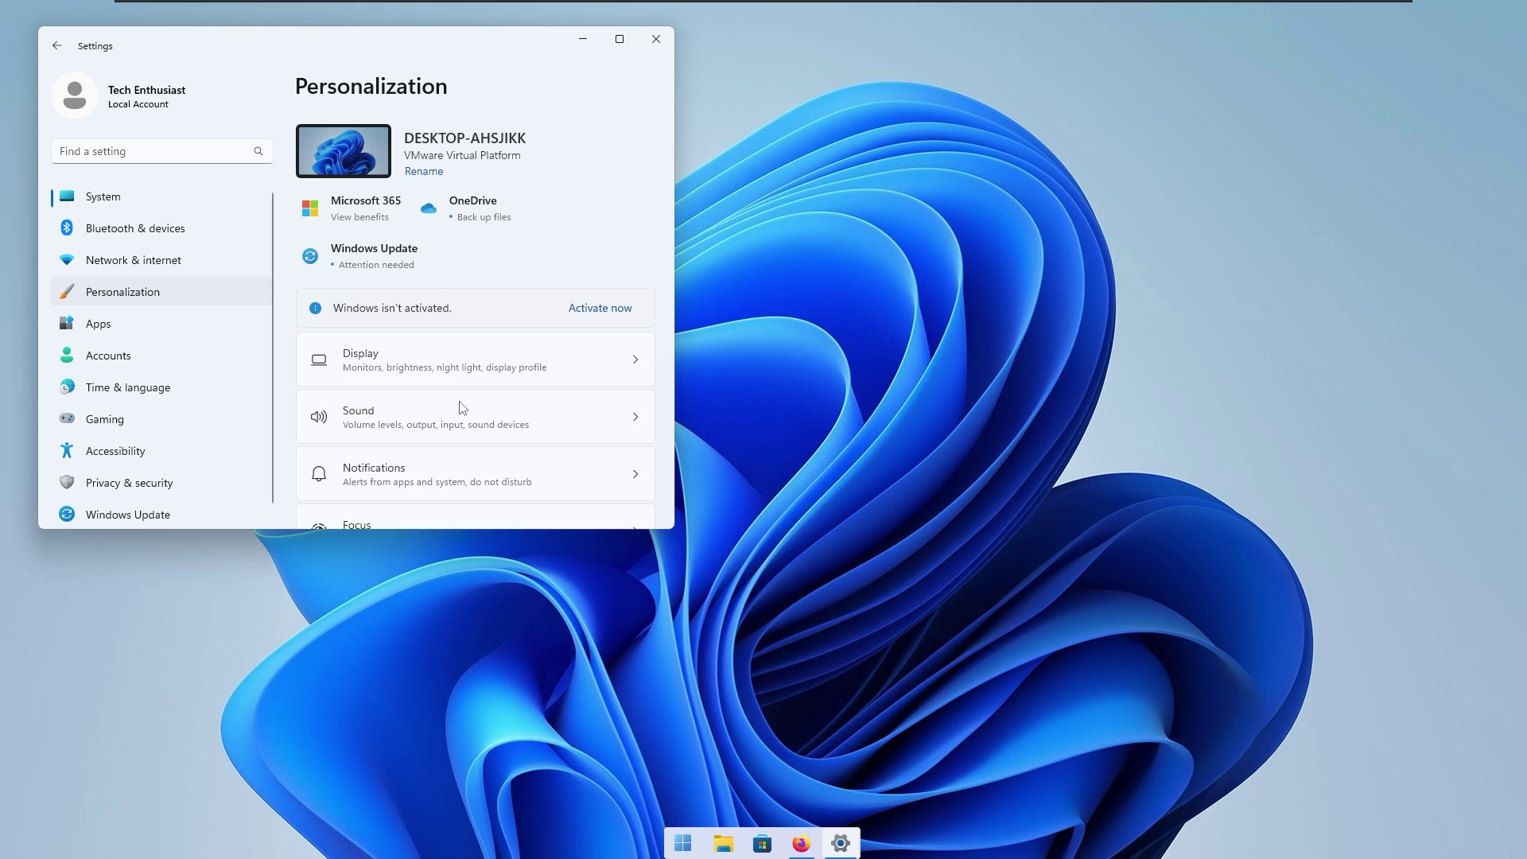
{"action": "scroll", "coordinate": [480, 360], "scroll_direction": "down", "scroll_amount": 1}
{"action": "scroll", "coordinate": [481, 360], "scroll_direction": "down", "scroll_amount": 5}
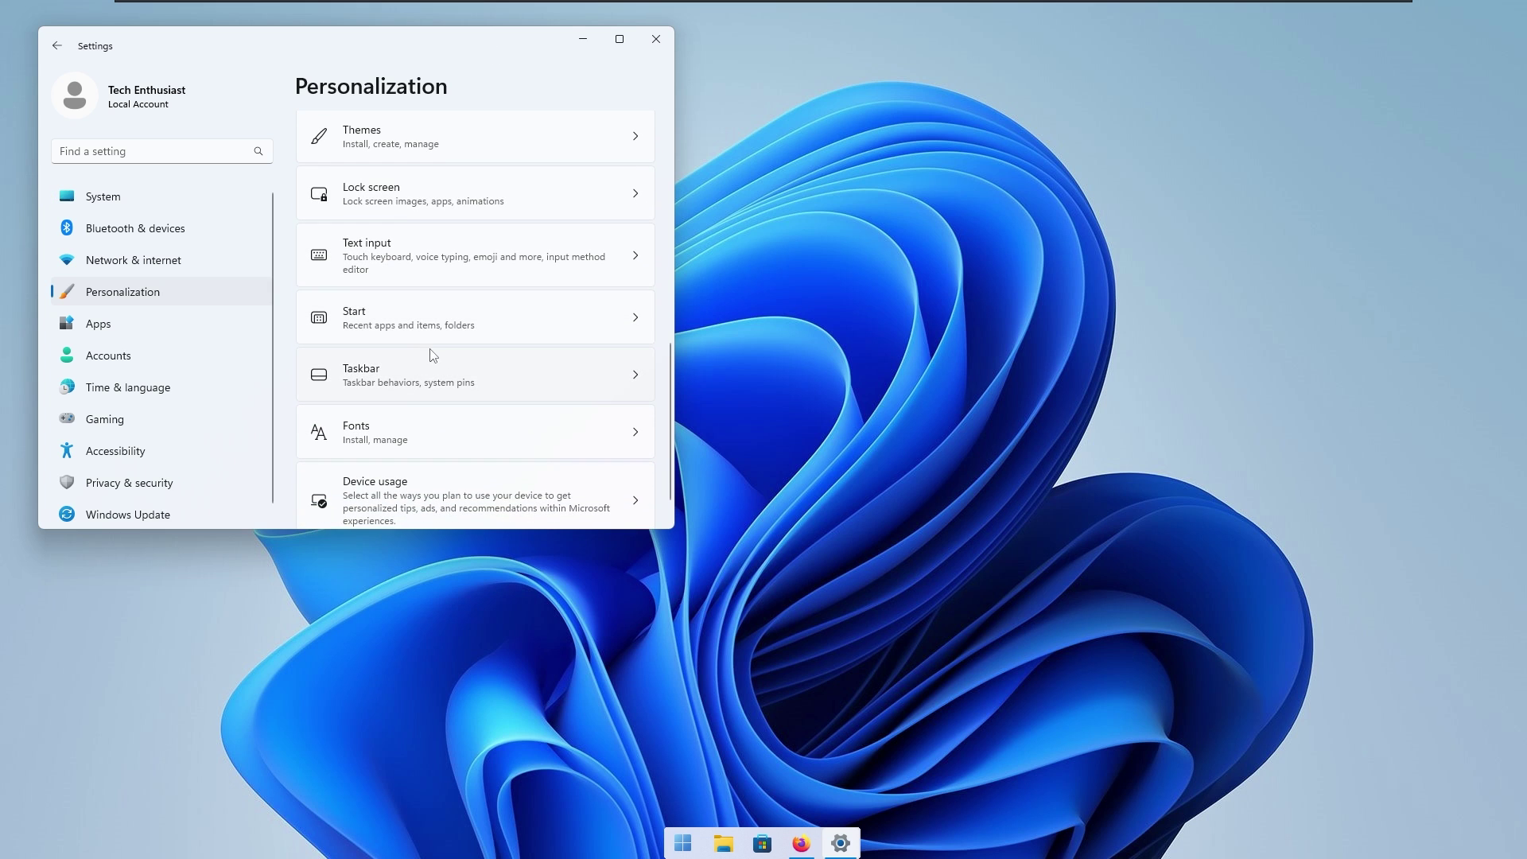
{"action": "left_click", "coordinate": [509, 374]}
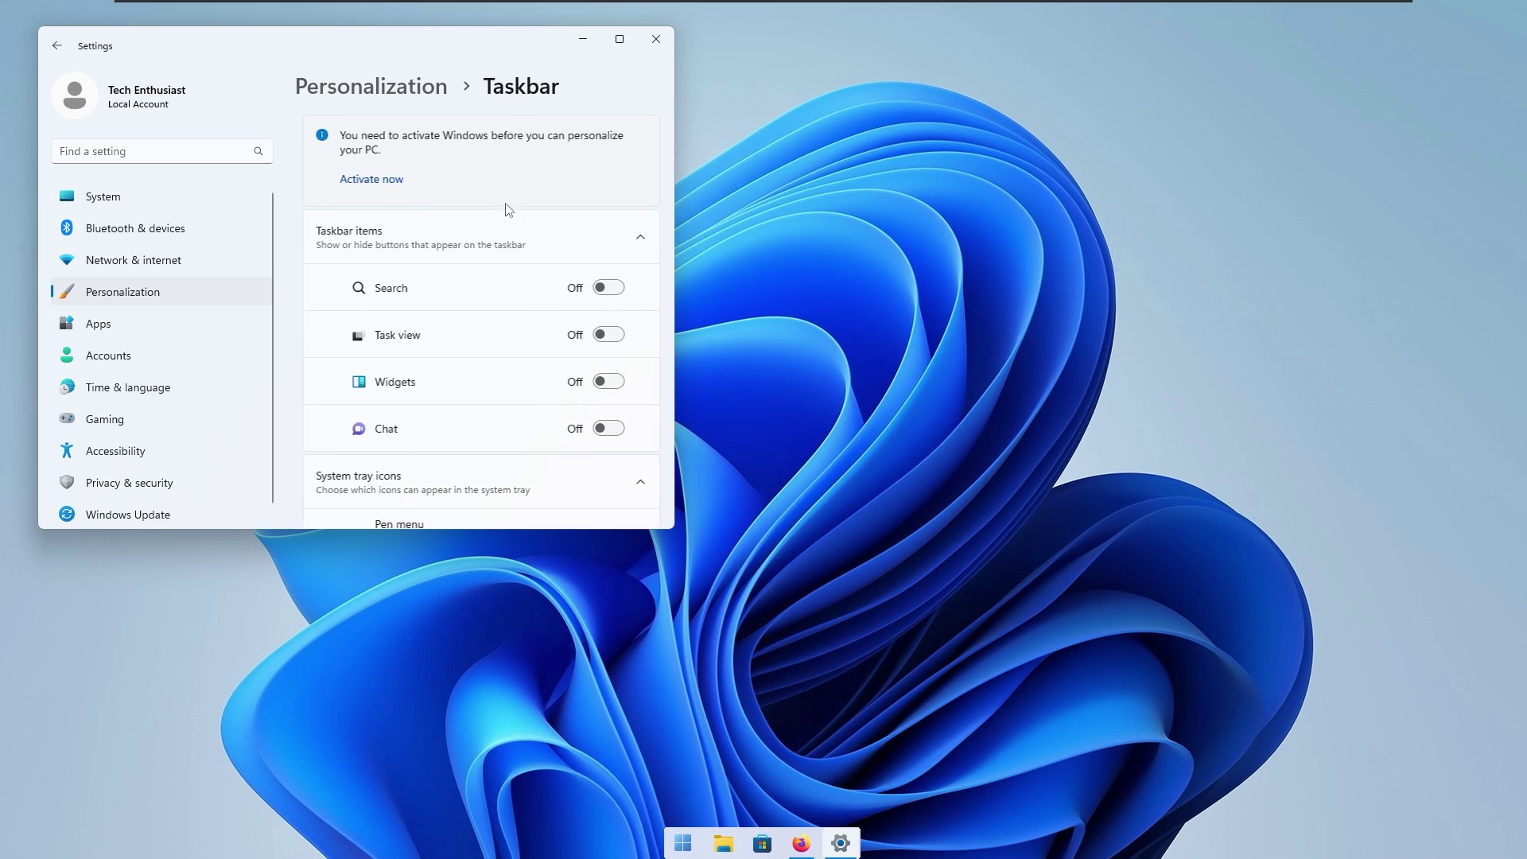
{"action": "scroll", "coordinate": [464, 354], "scroll_direction": "down", "scroll_amount": 6}
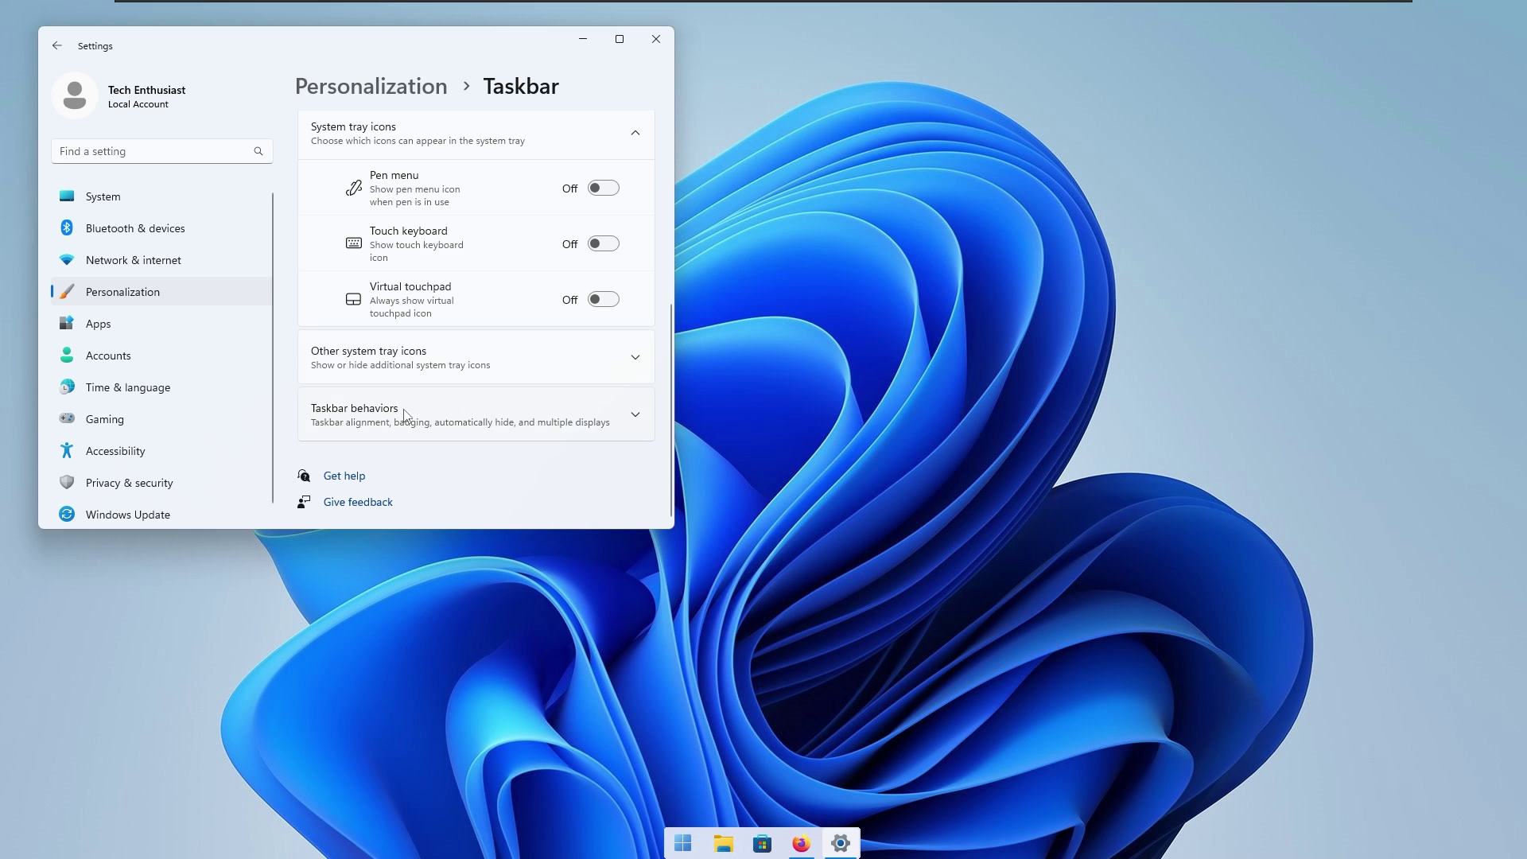
{"action": "left_click", "coordinate": [426, 406]}
{"action": "scroll", "coordinate": [405, 434], "scroll_direction": "down", "scroll_amount": 1}
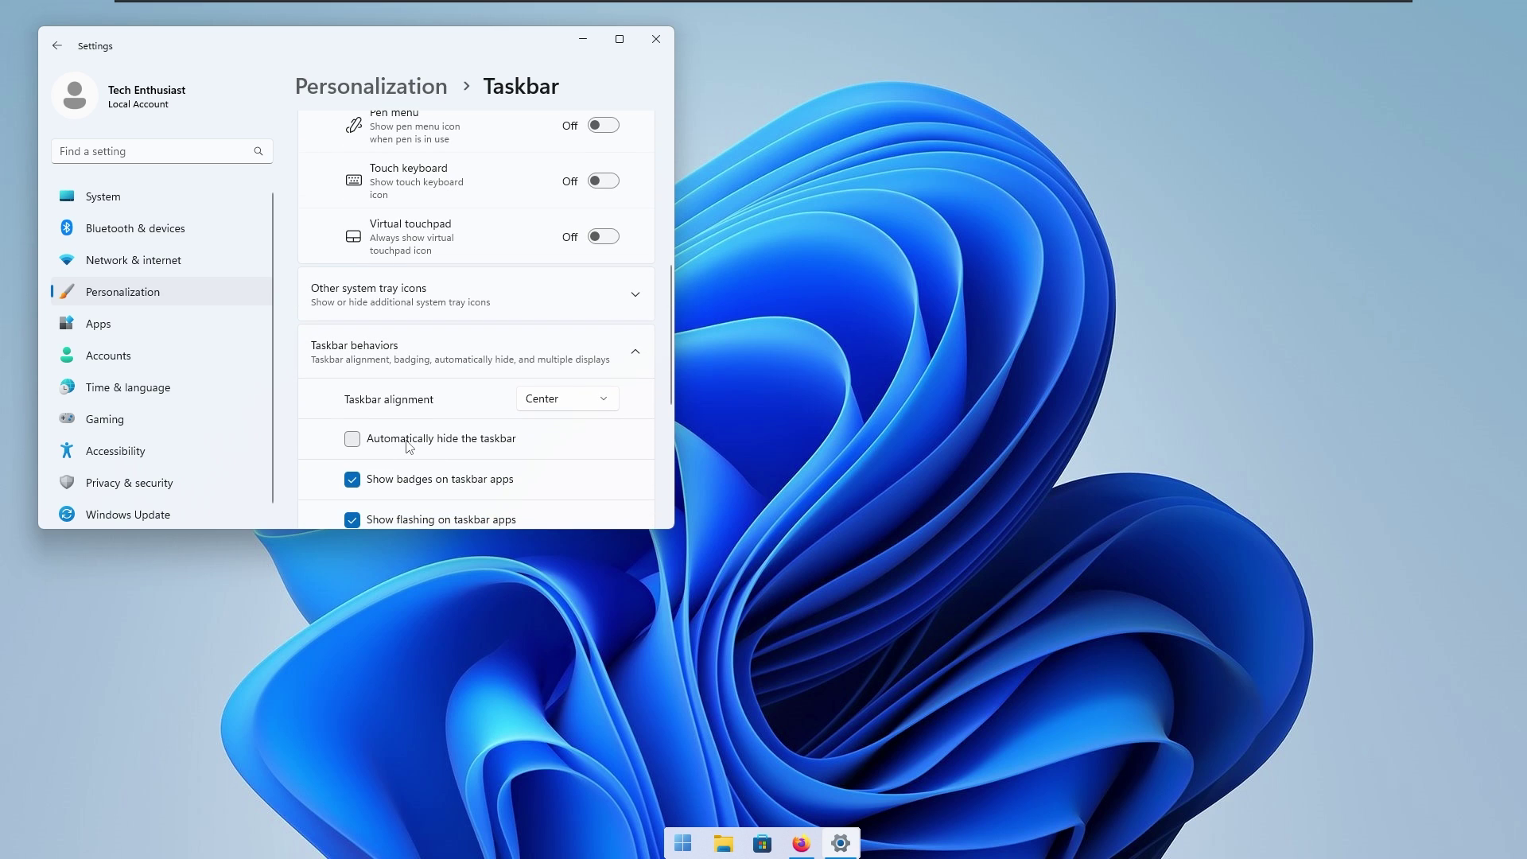
{"action": "left_click", "coordinate": [408, 445]}
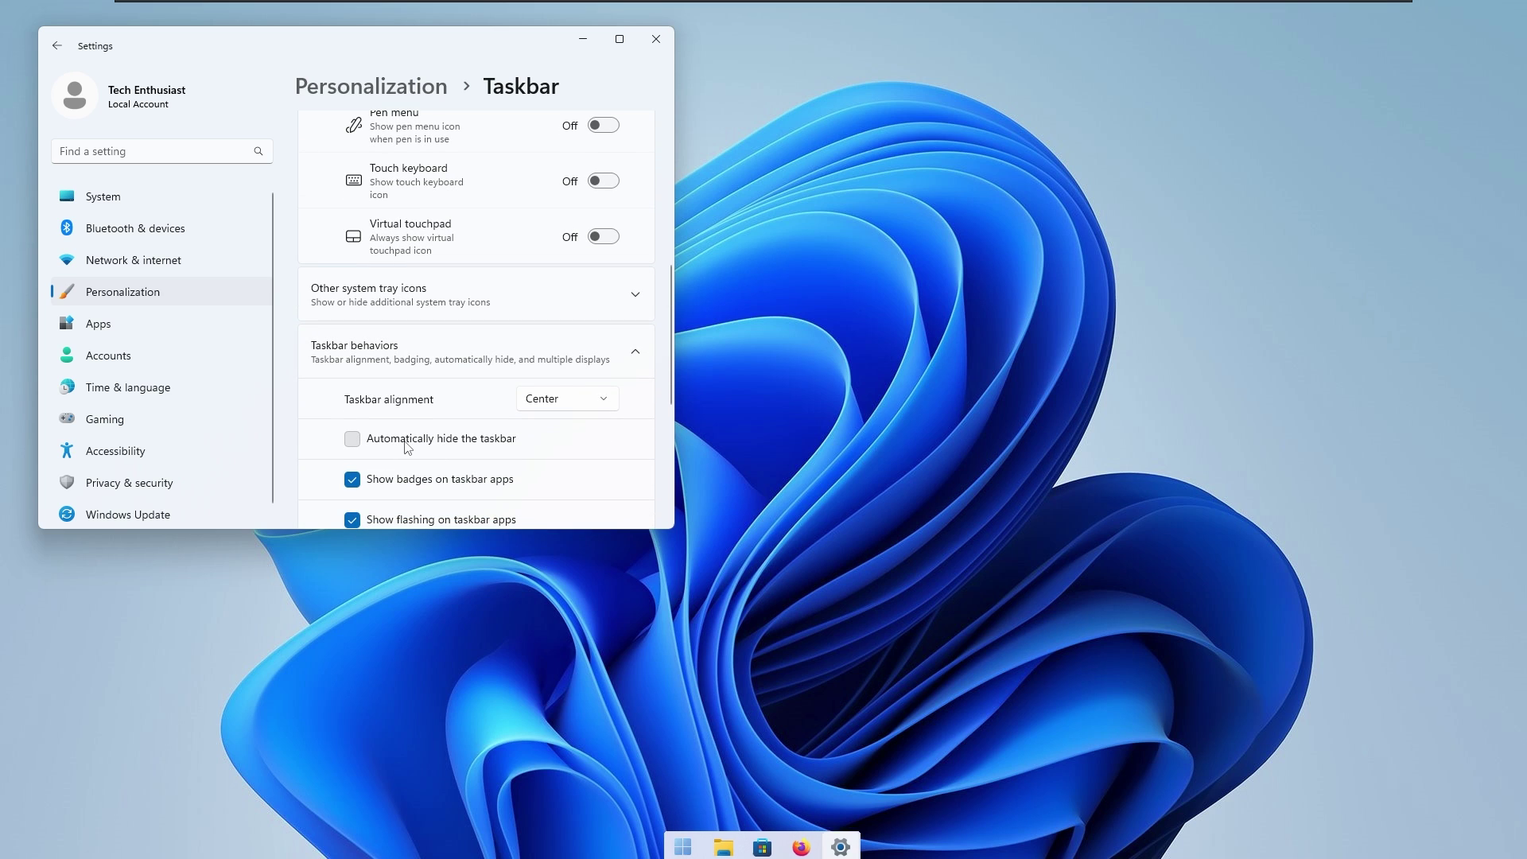
{"action": "left_click", "coordinate": [656, 39]}
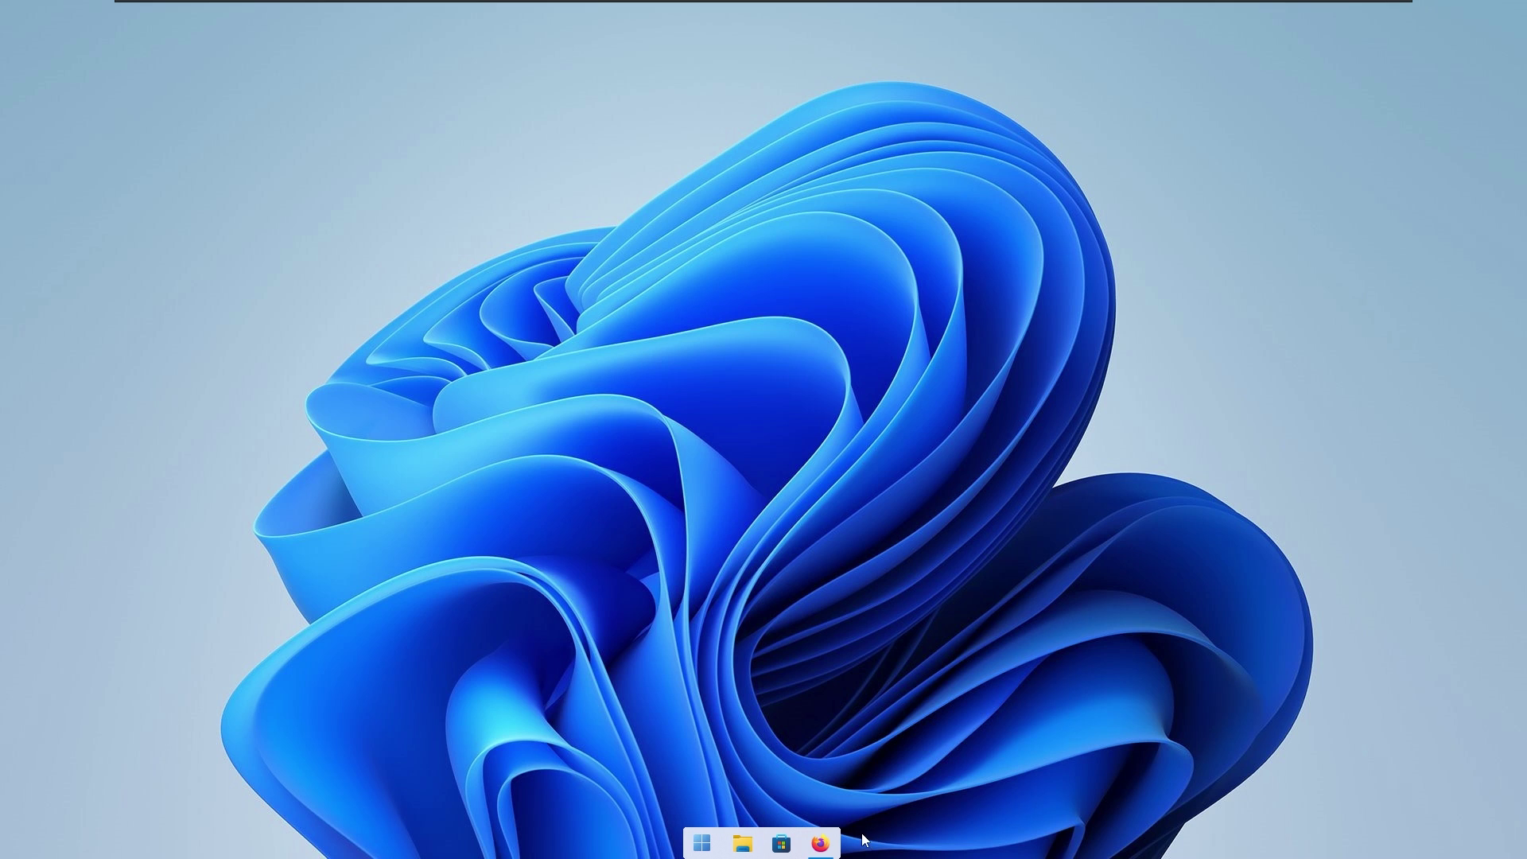
Restore and maximize Firefox, then switch to the RoundedTB GitHub tab
{"action": "left_click", "coordinate": [820, 843]}
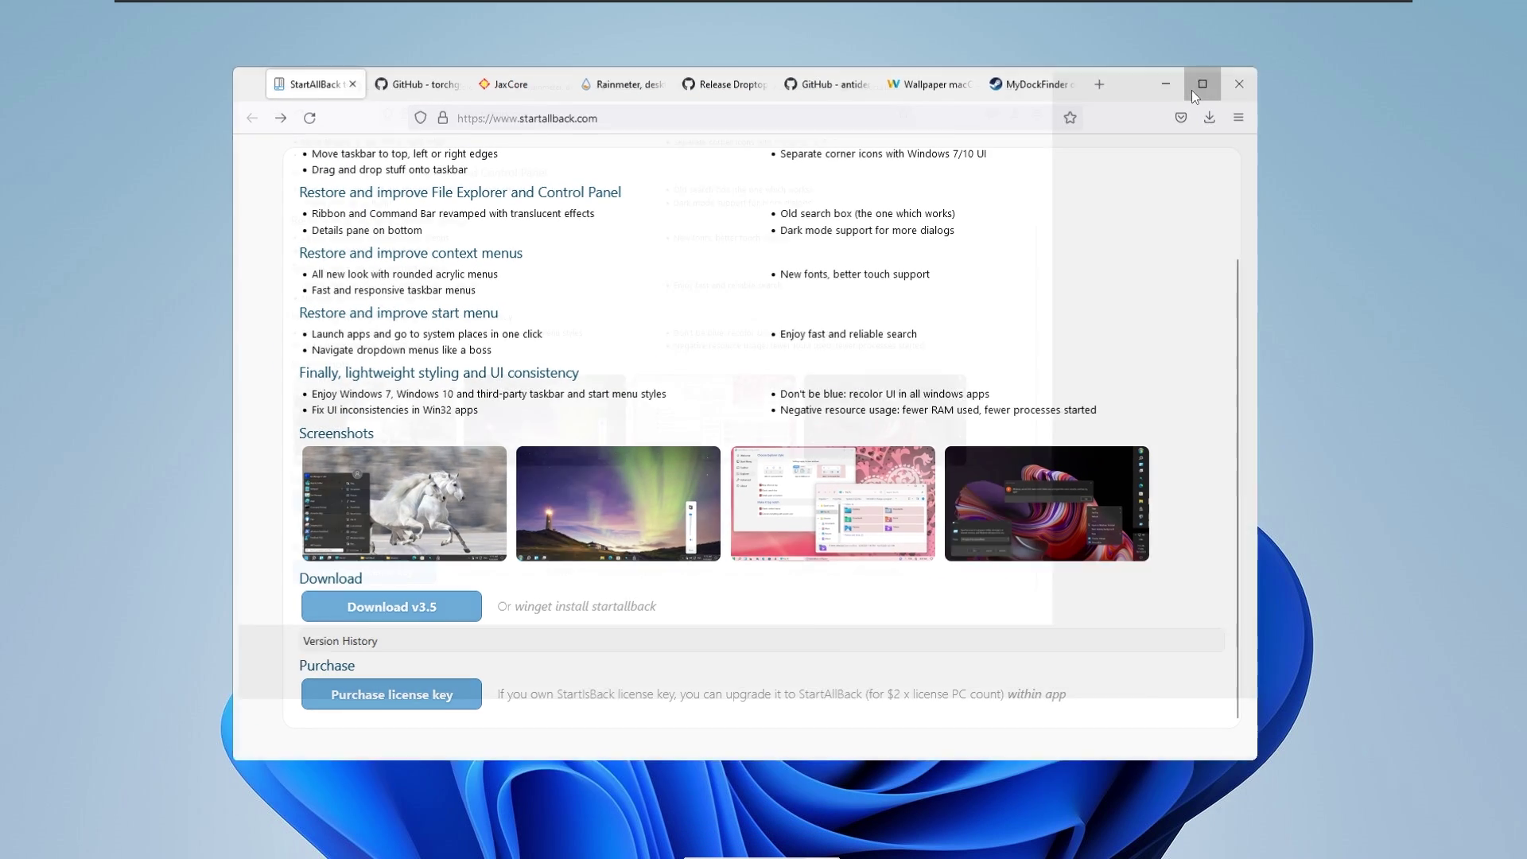
{"action": "left_click", "coordinate": [1196, 86]}
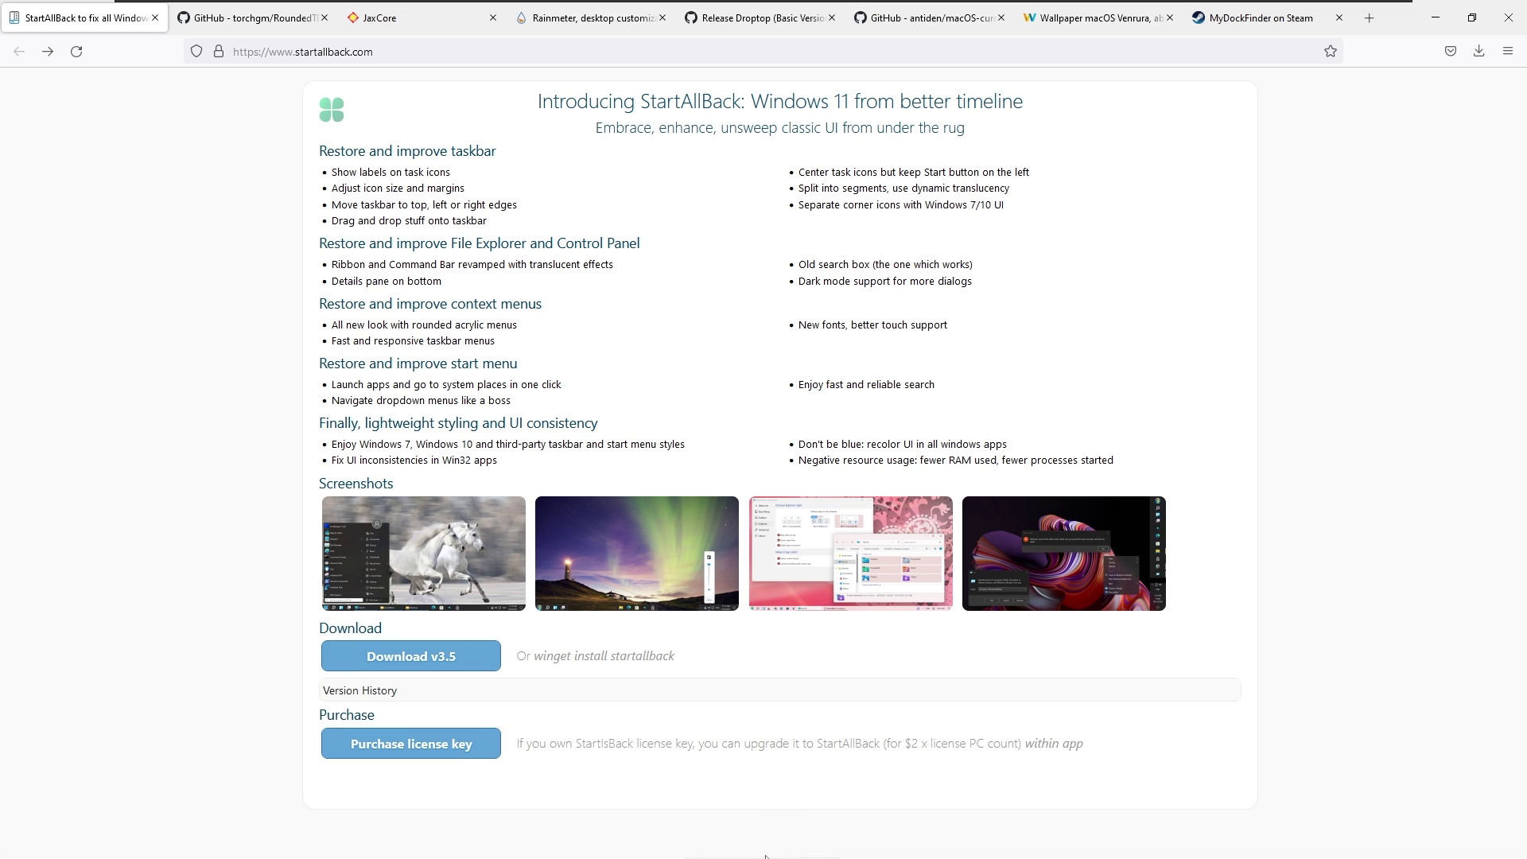
{"action": "mouse_move", "coordinate": [762, 858]}
{"action": "left_click", "coordinate": [262, 29]}
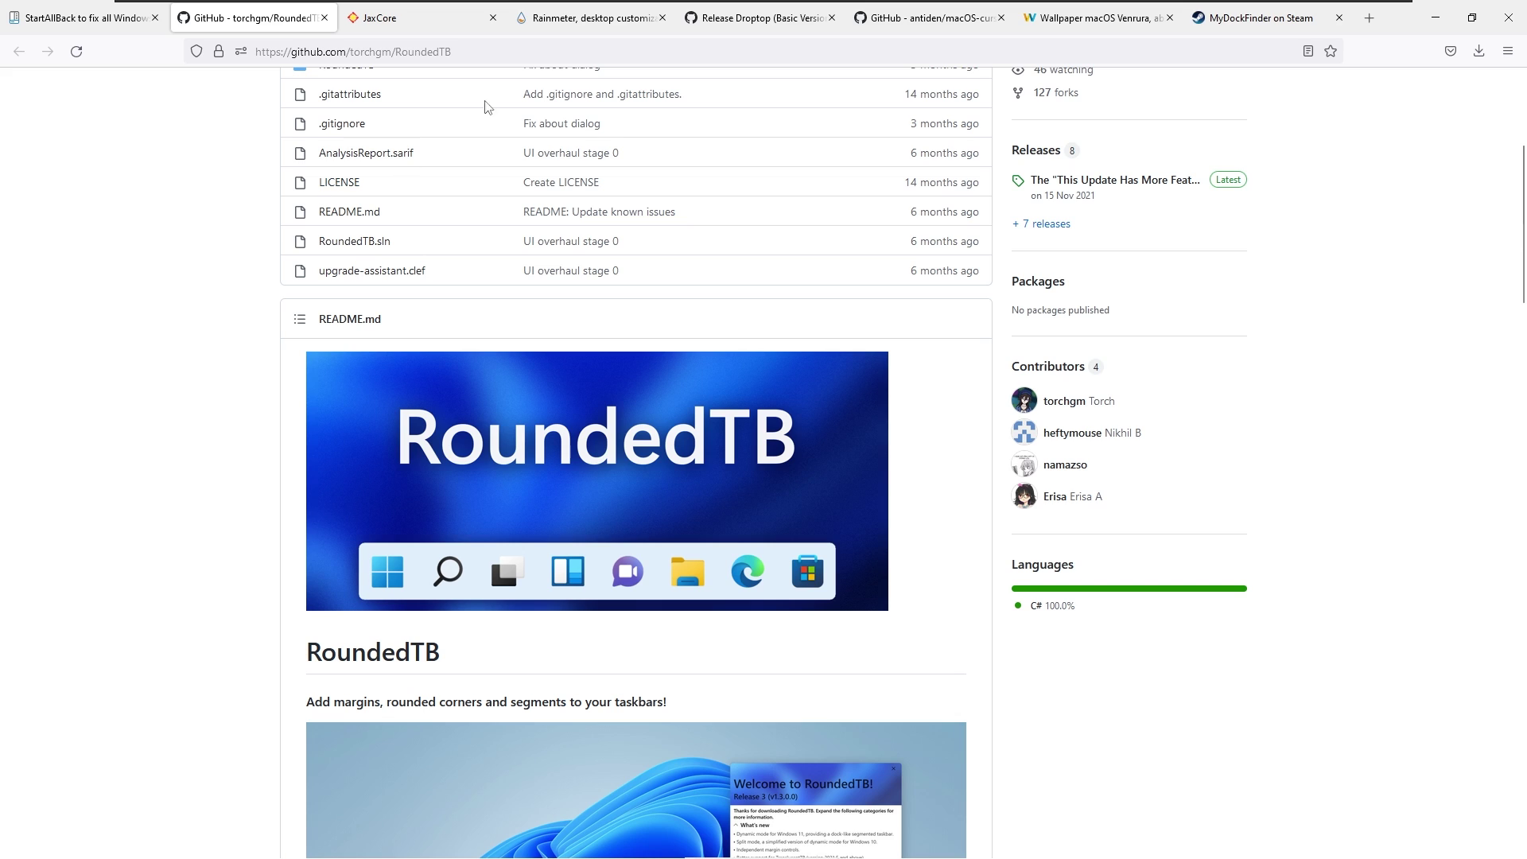
Download JaxCoreSetup.bat from the JaxCore website tab
{"action": "left_click", "coordinate": [580, 21]}
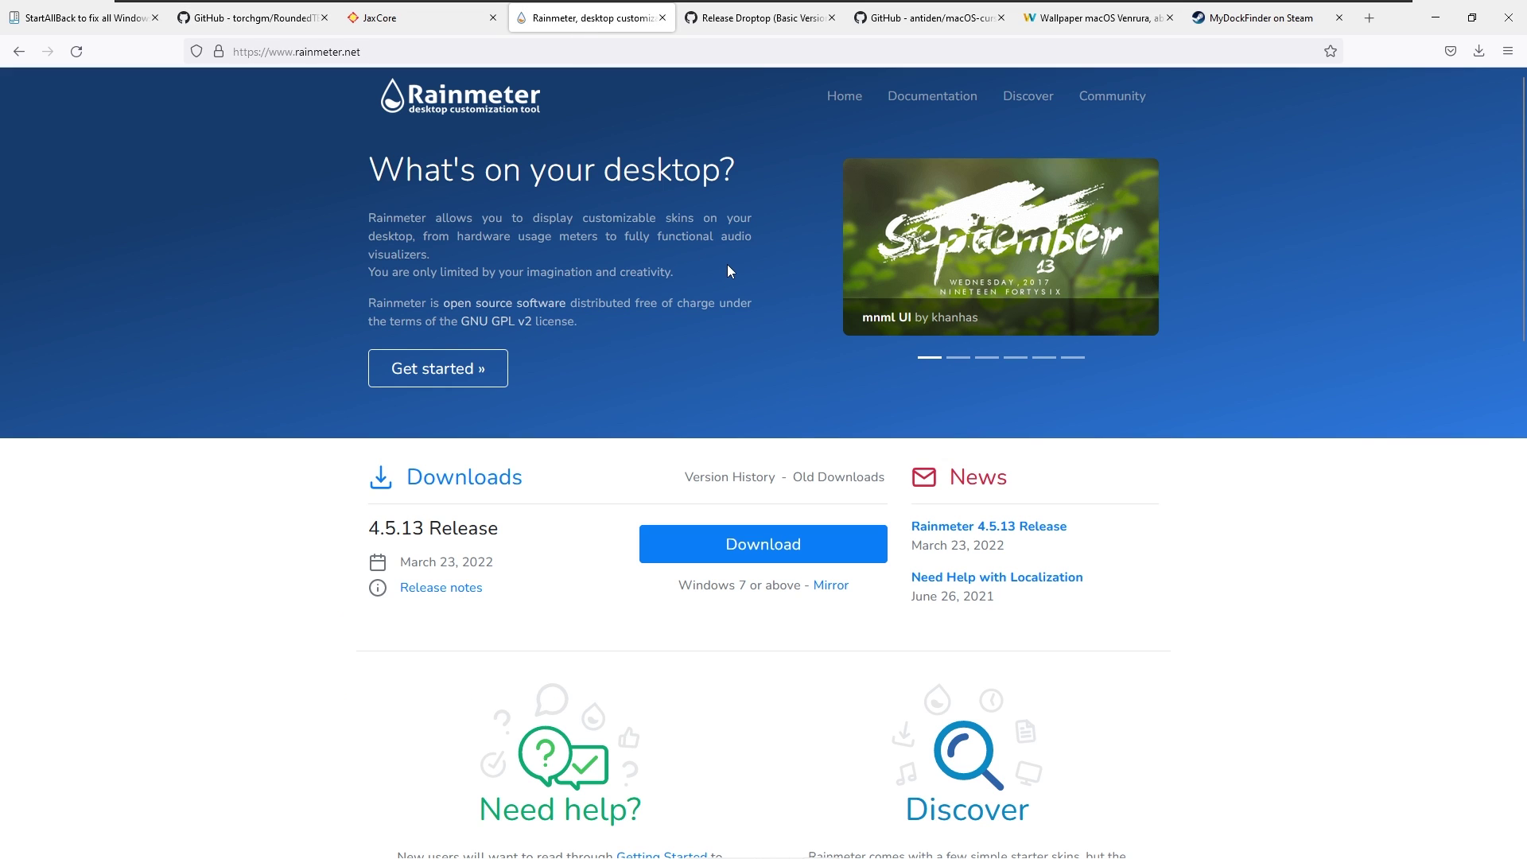
{"action": "left_click", "coordinate": [404, 18]}
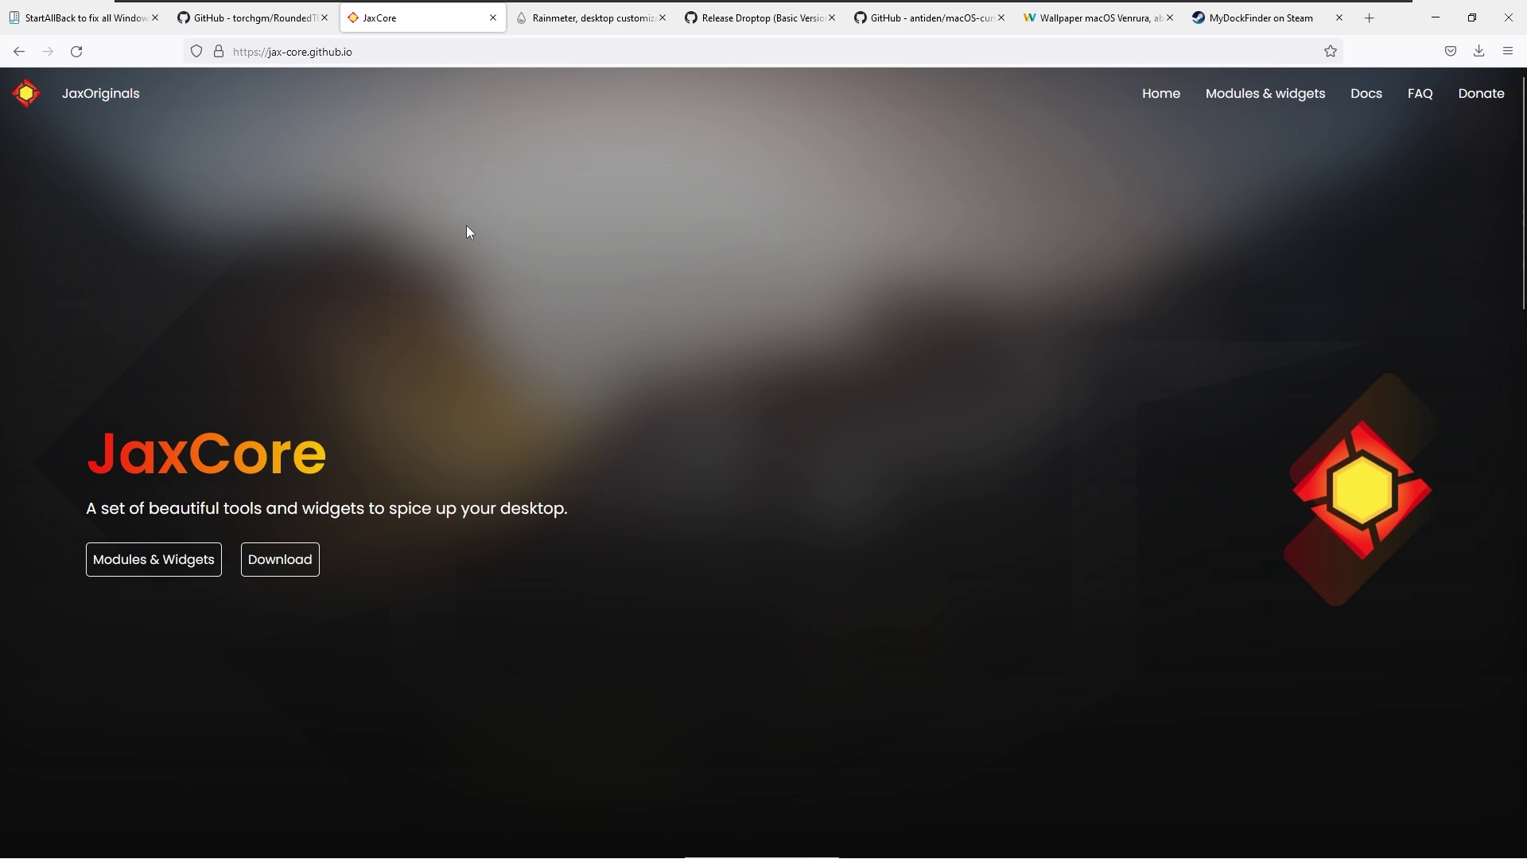
{"action": "left_click", "coordinate": [303, 568]}
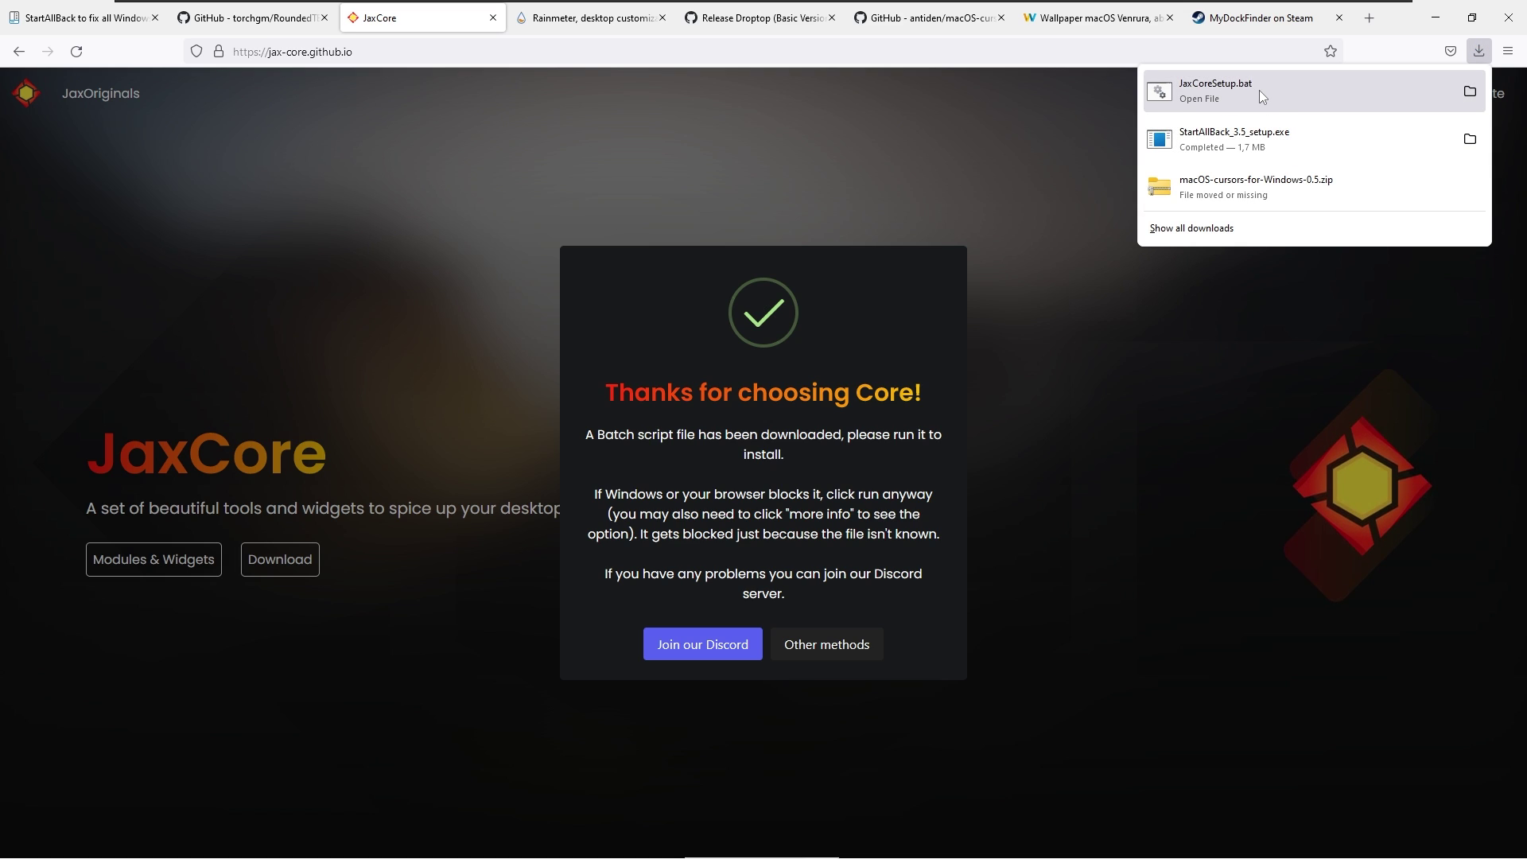
Run JaxCoreSetup.bat, choosing OK and then More info > Run anyway at the security warnings
{"action": "left_click", "coordinate": [1259, 92]}
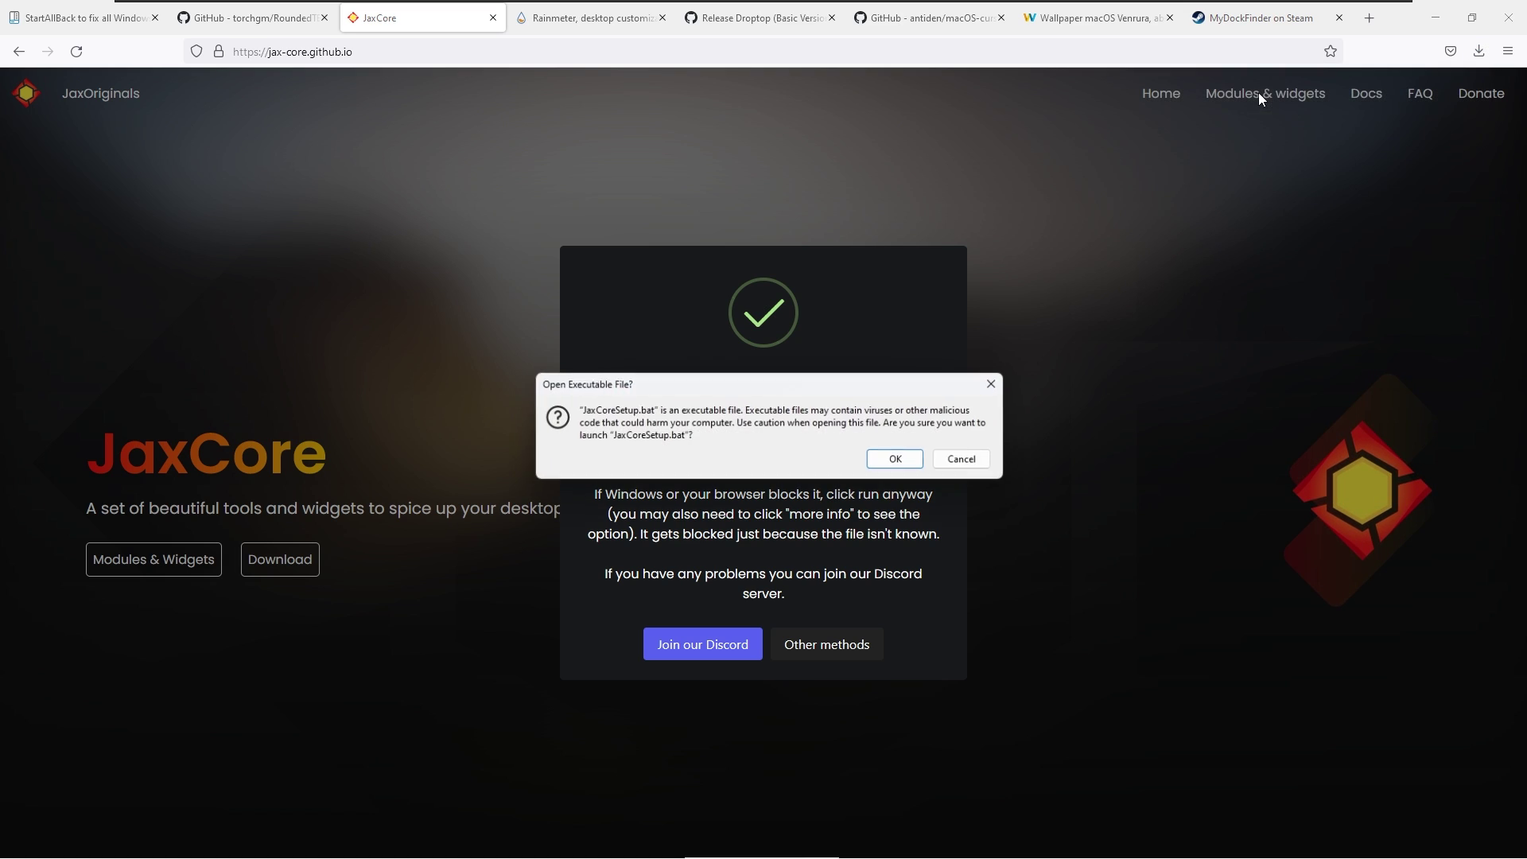
{"action": "left_click", "coordinate": [898, 468]}
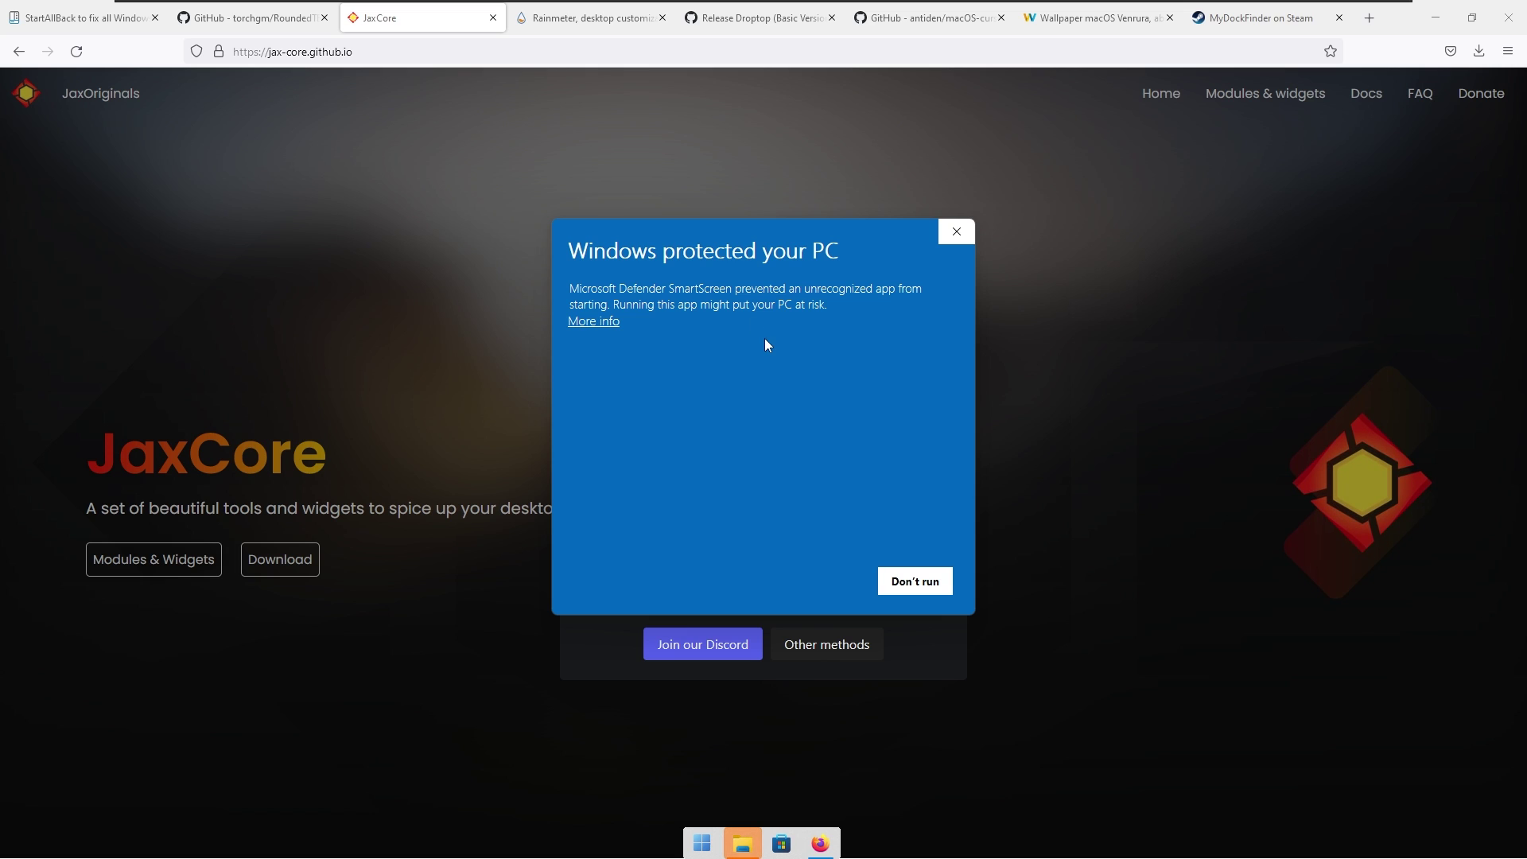
{"action": "left_click", "coordinate": [604, 328]}
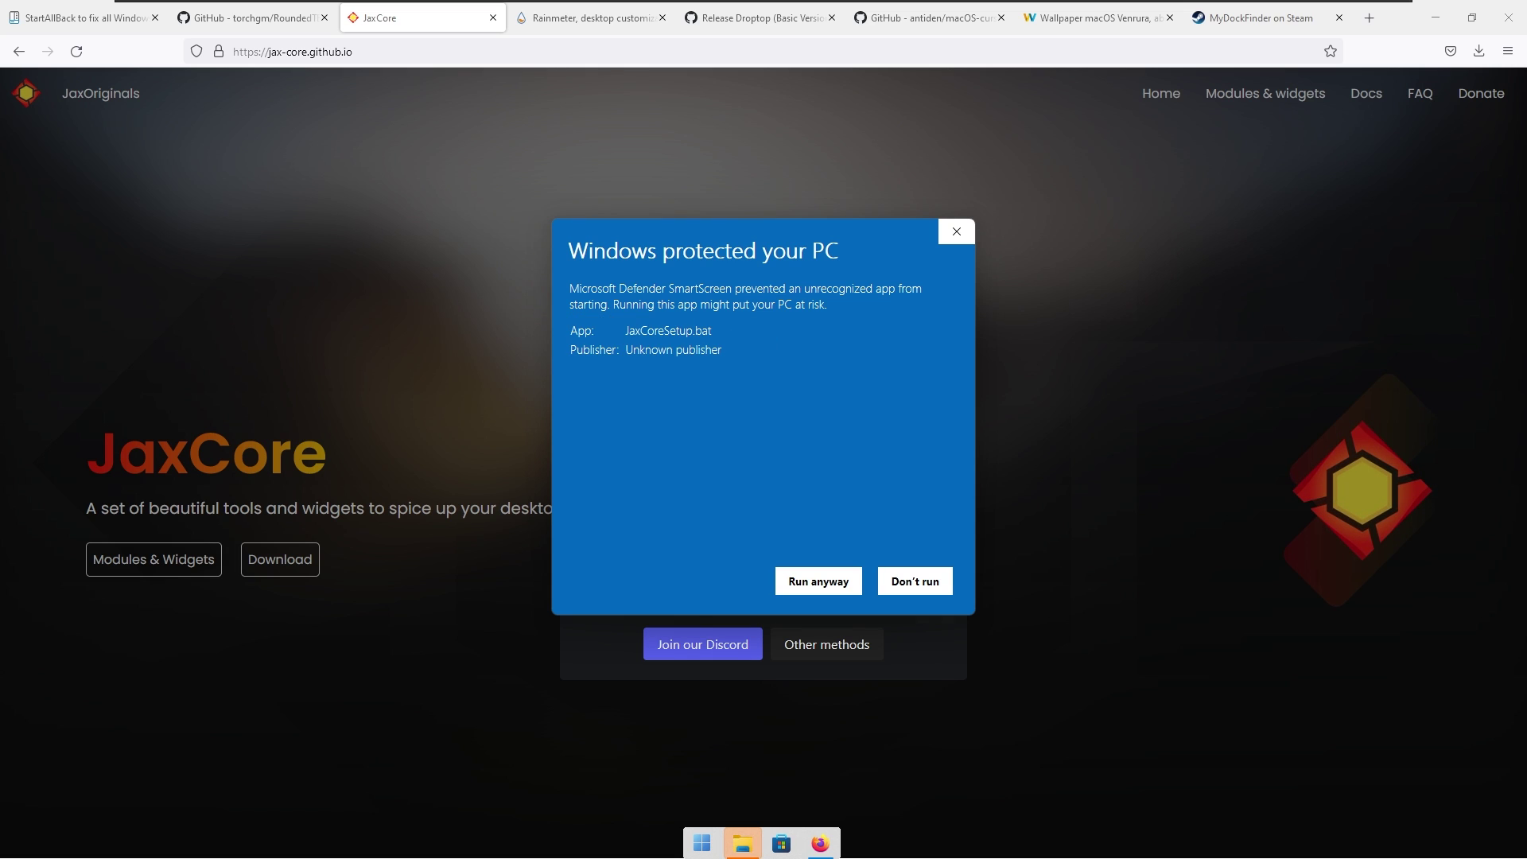
{"action": "left_click", "coordinate": [813, 583]}
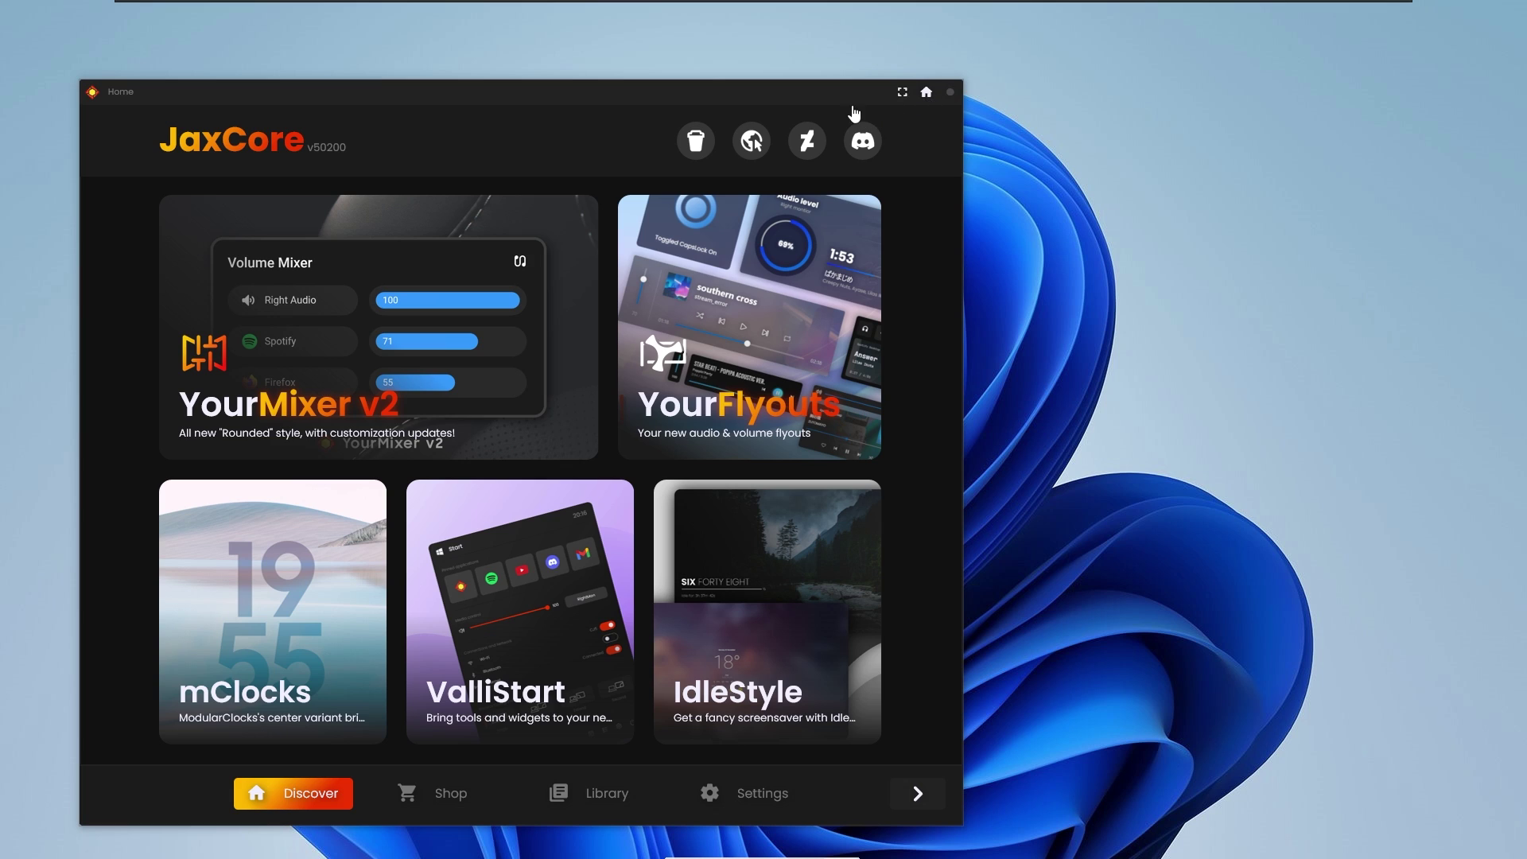
Install ModularClocks from the JaxCore Library and drag its clock to the desktop's right side
{"action": "left_click_drag", "start_coordinate": [834, 97], "coordinate": [852, 35]}
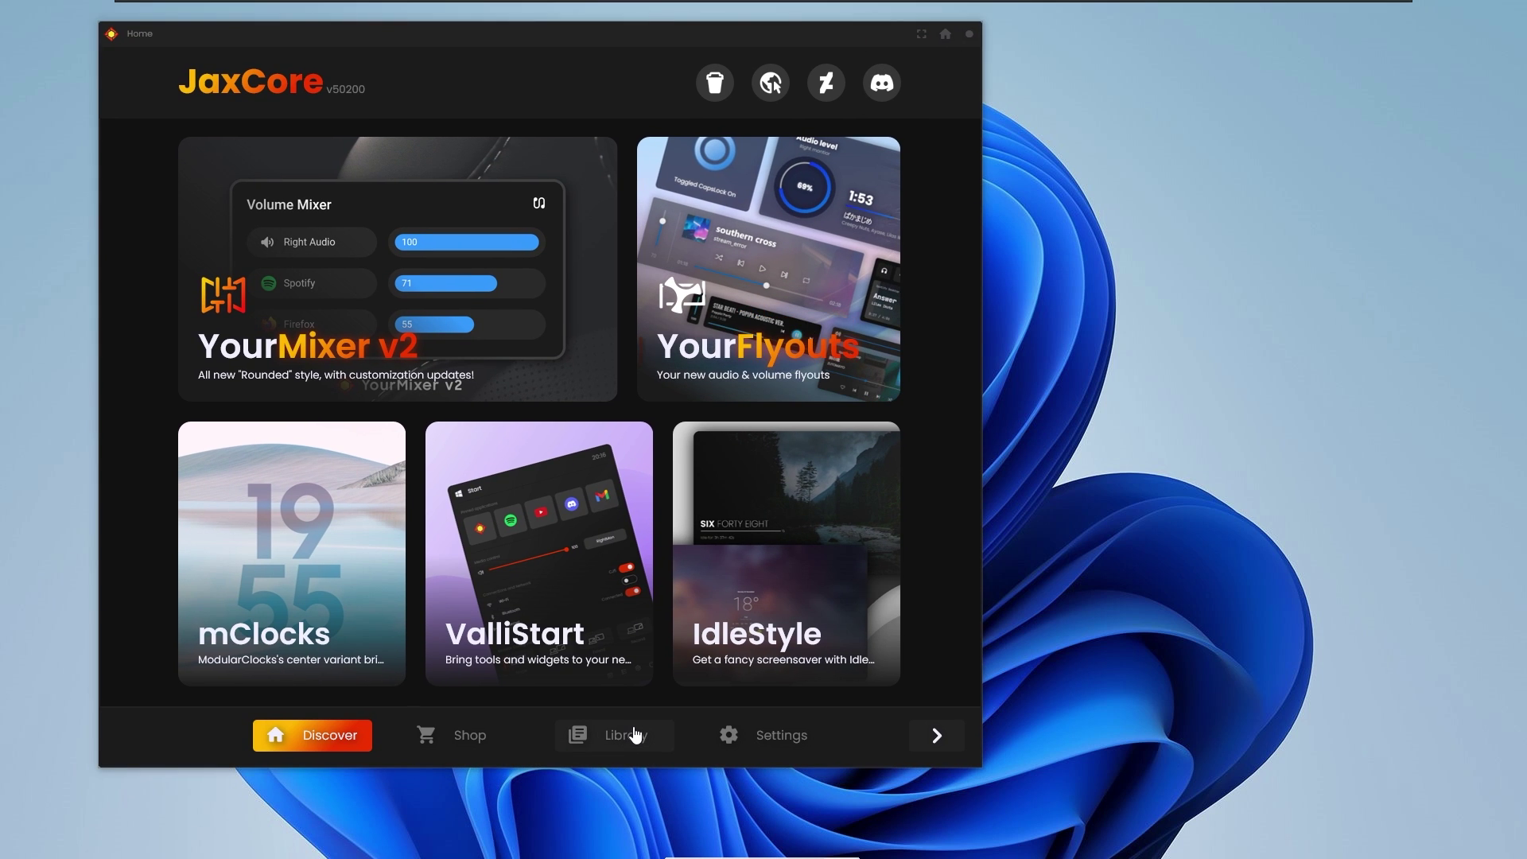
{"action": "left_click", "coordinate": [635, 737]}
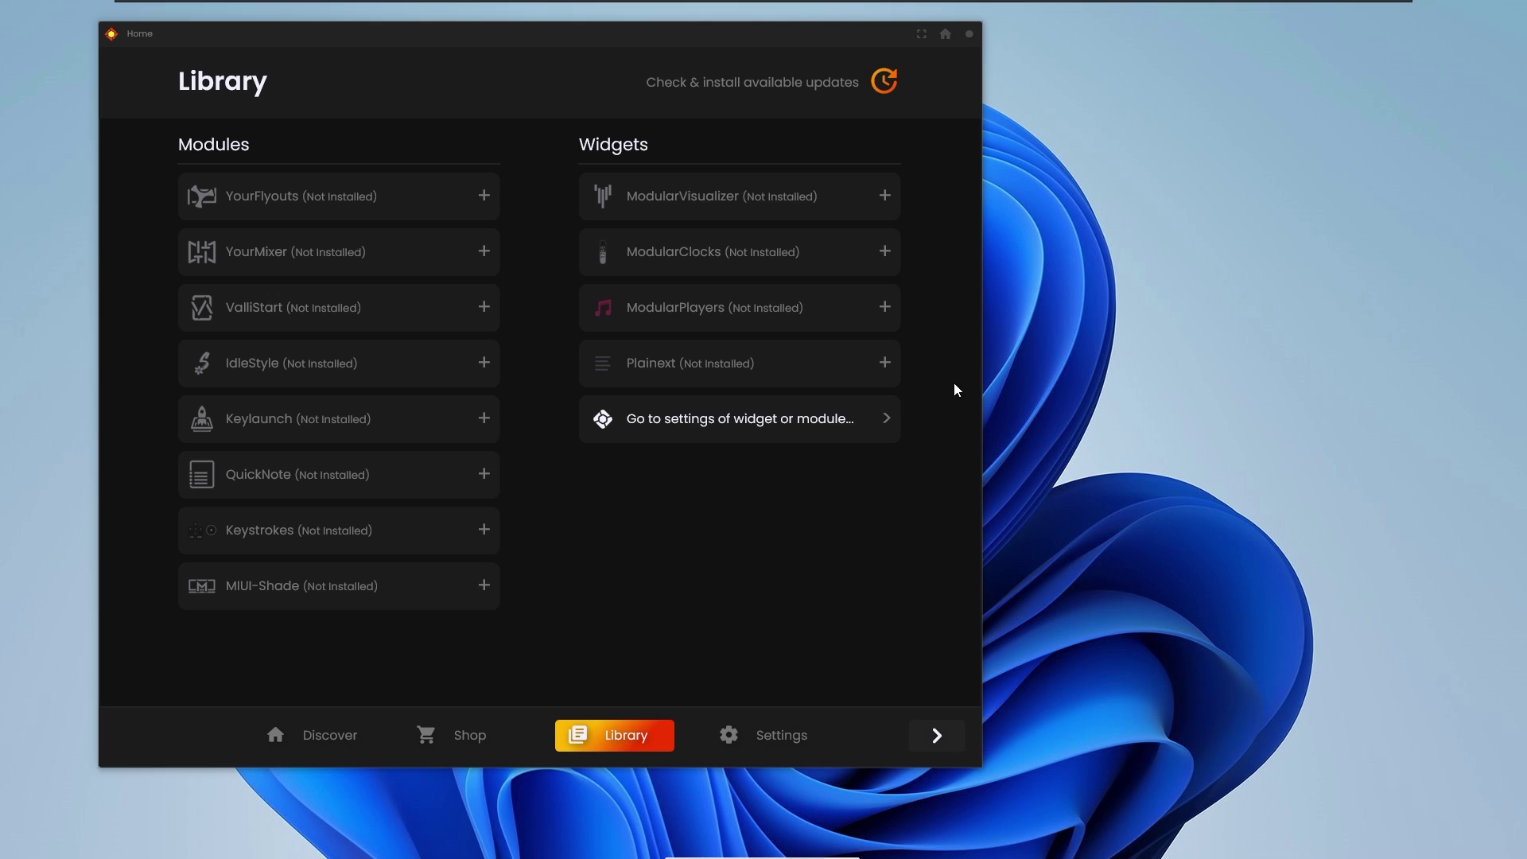
{"action": "left_click", "coordinate": [843, 259]}
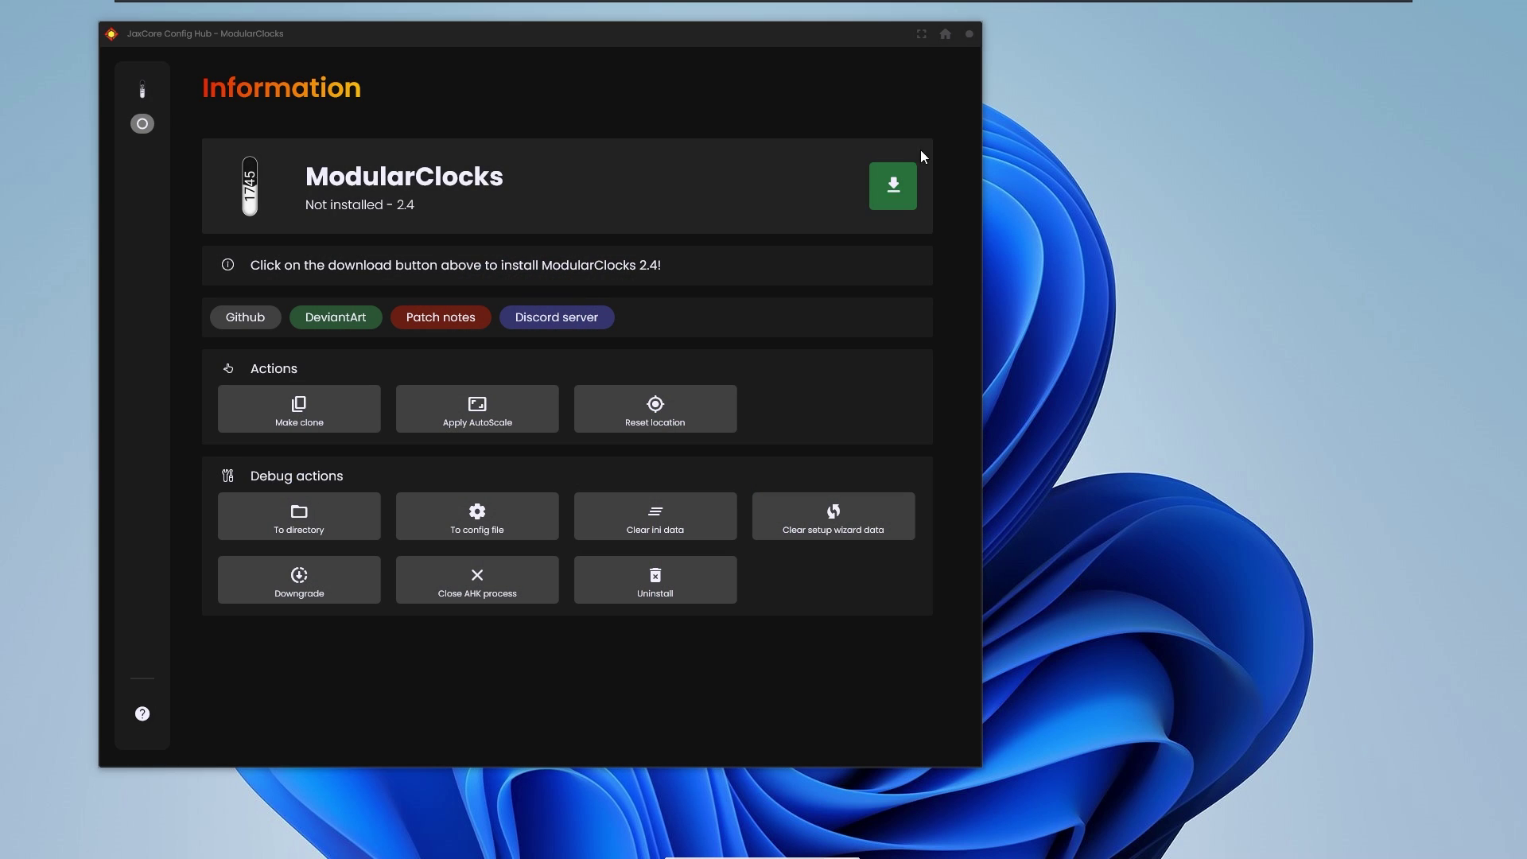
{"action": "left_click", "coordinate": [892, 188]}
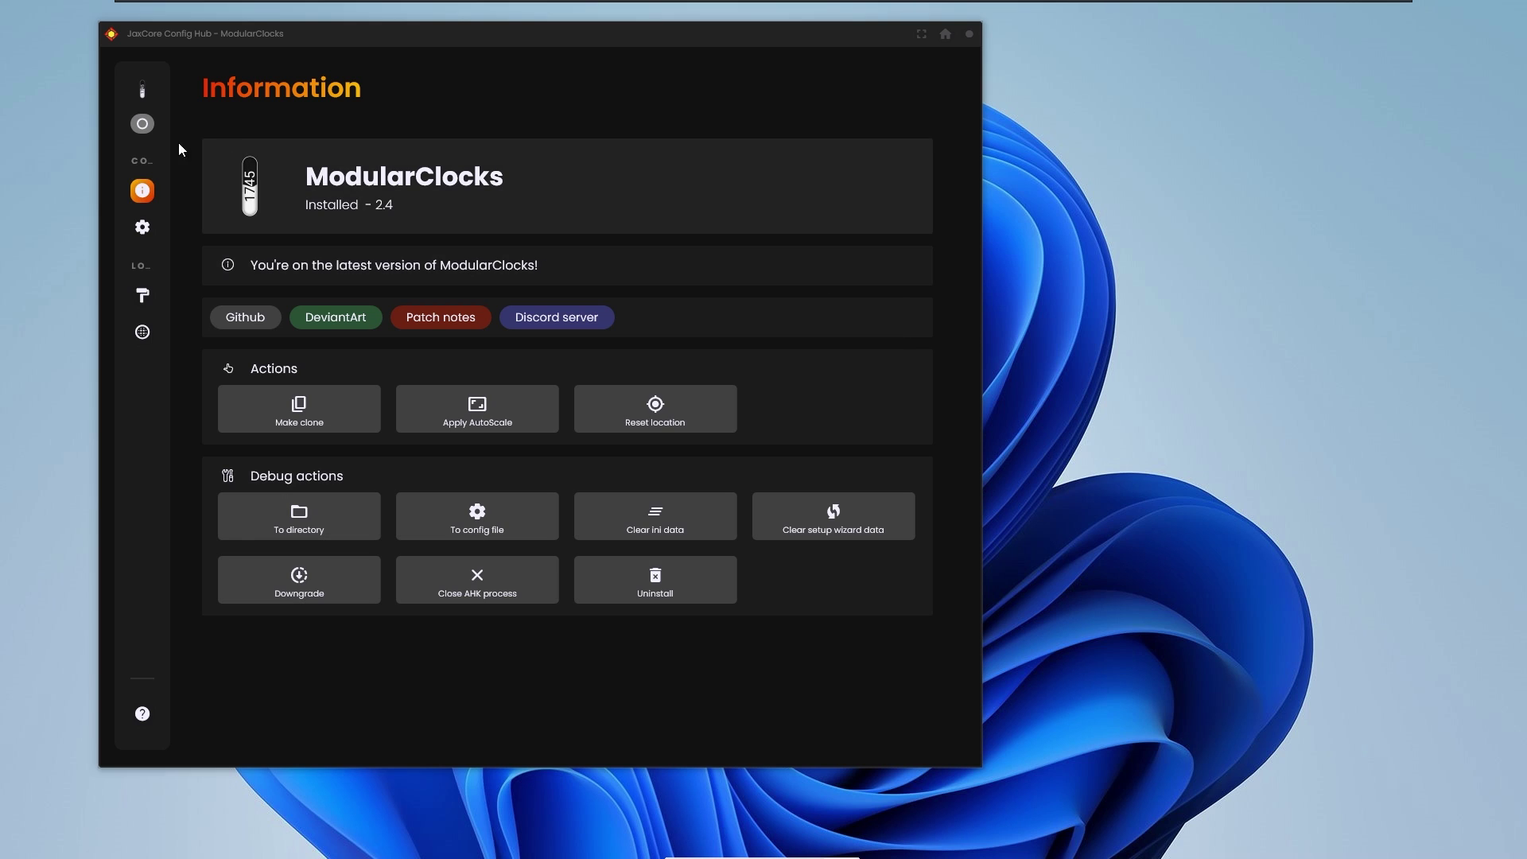
{"action": "mouse_move", "coordinate": [154, 134]}
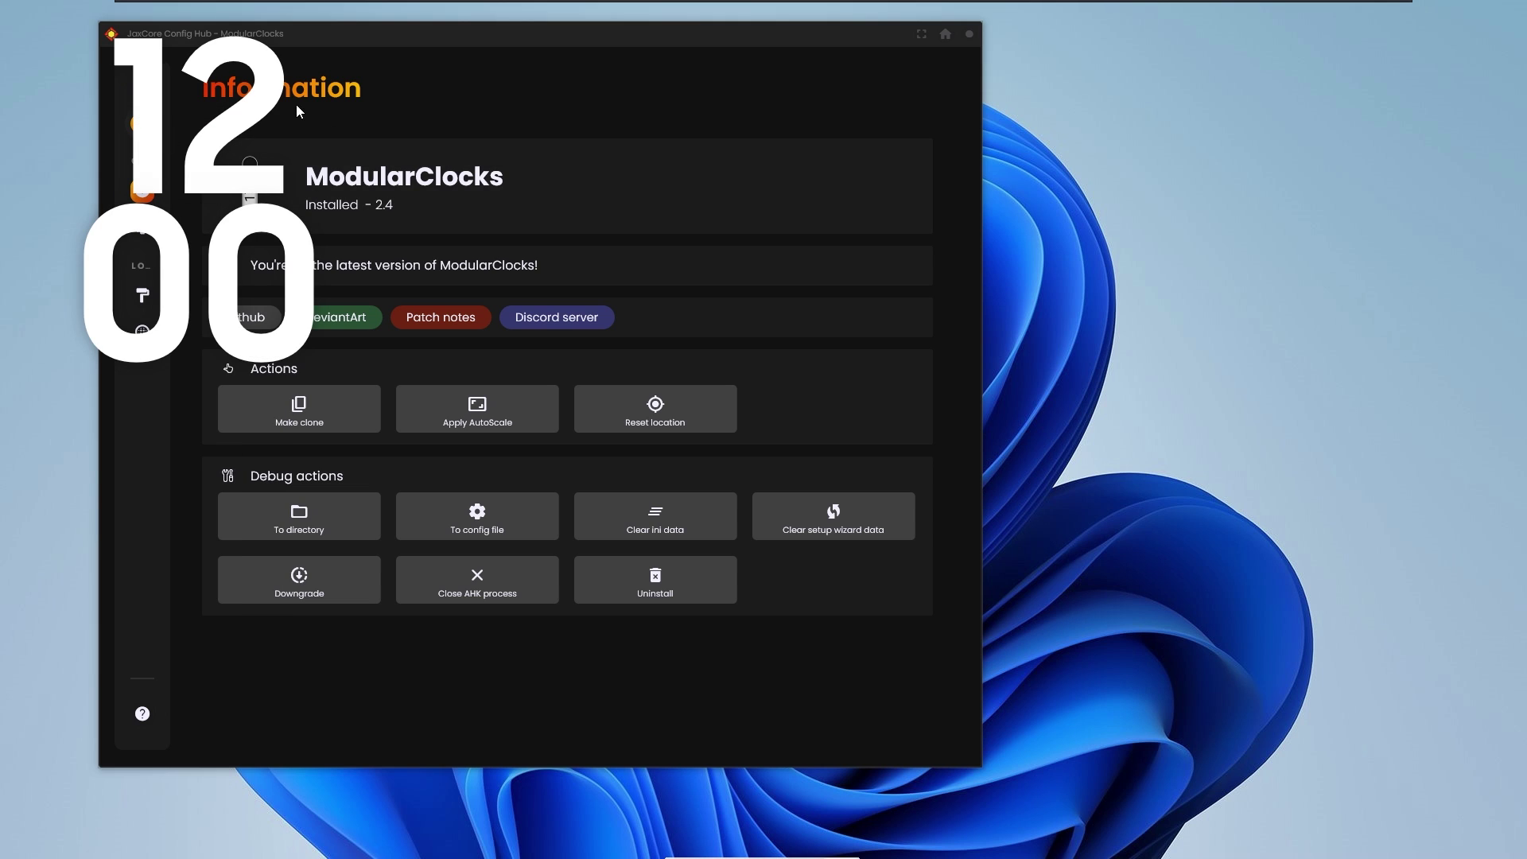
{"action": "left_click_drag", "start_coordinate": [279, 89], "coordinate": [1330, 165]}
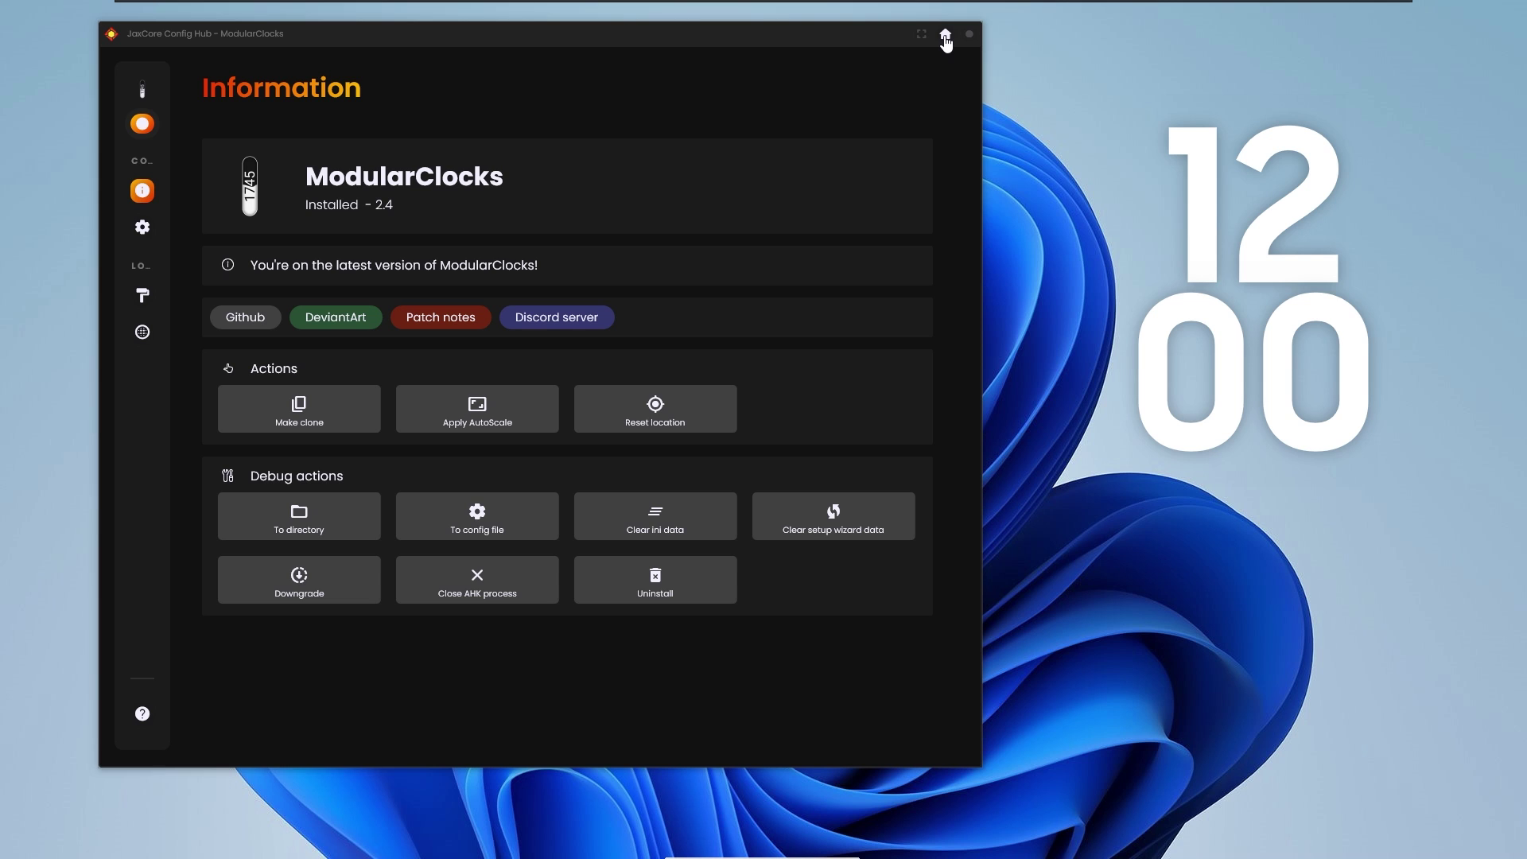
Install and activate the ModularPlayers music widget, placing it on the desktop's right side
{"action": "left_click", "coordinate": [945, 38]}
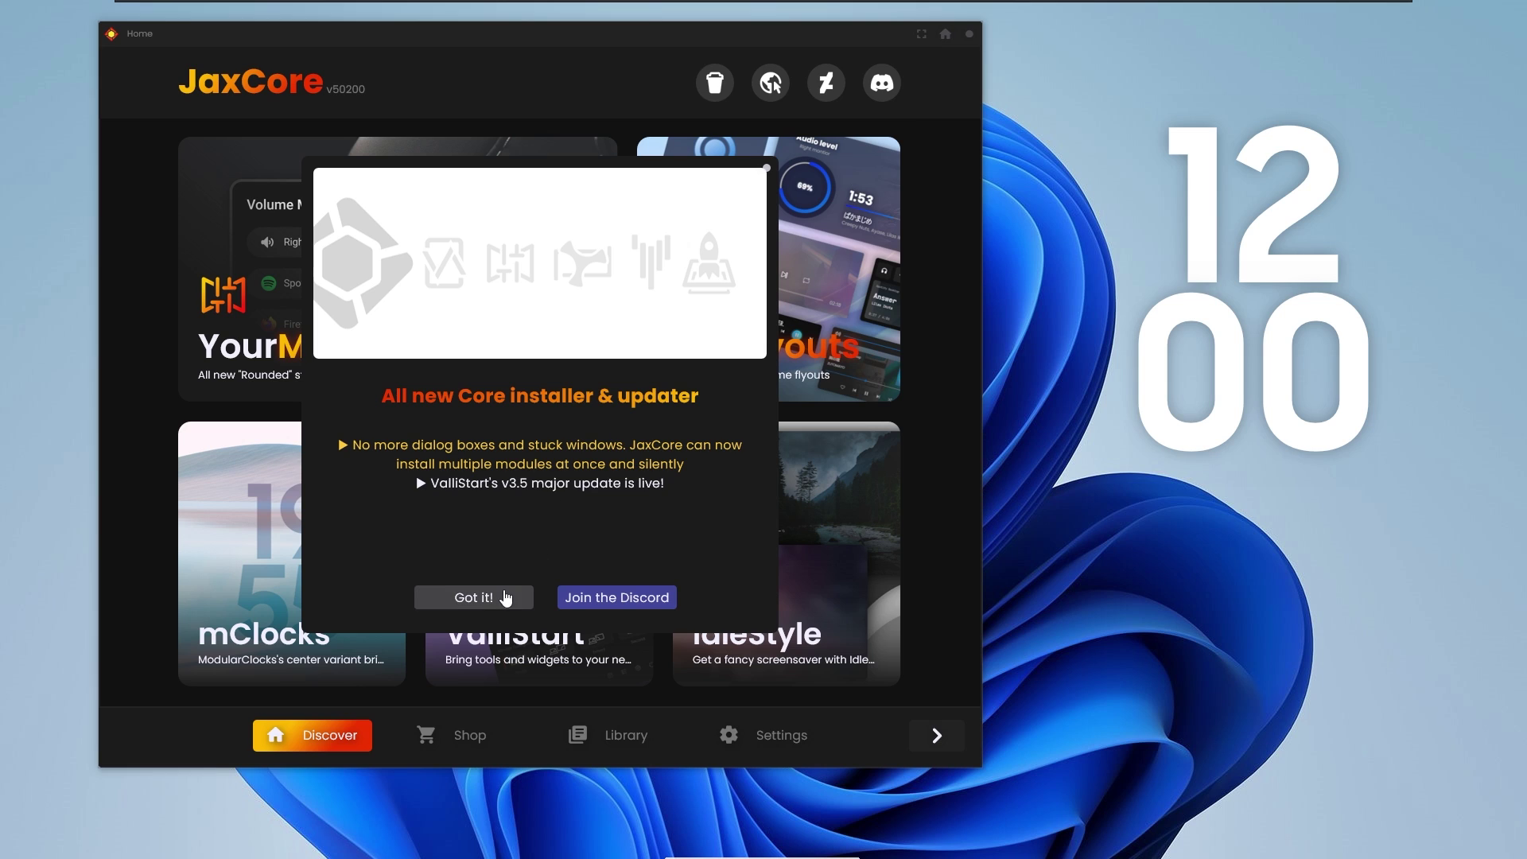
{"action": "left_click", "coordinate": [494, 599]}
{"action": "left_click", "coordinate": [627, 748]}
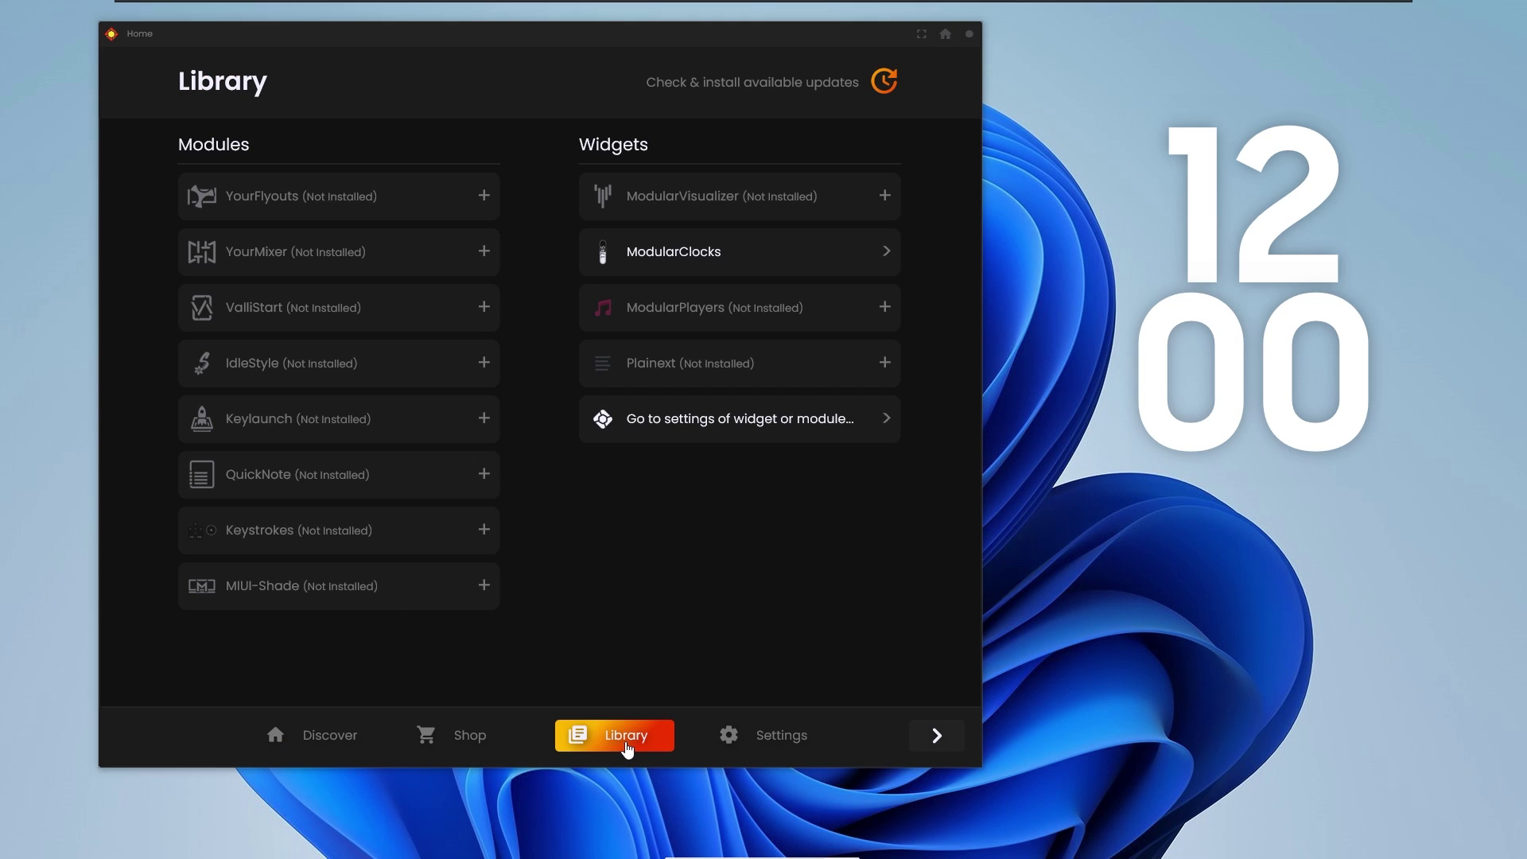
{"action": "left_click", "coordinate": [750, 316]}
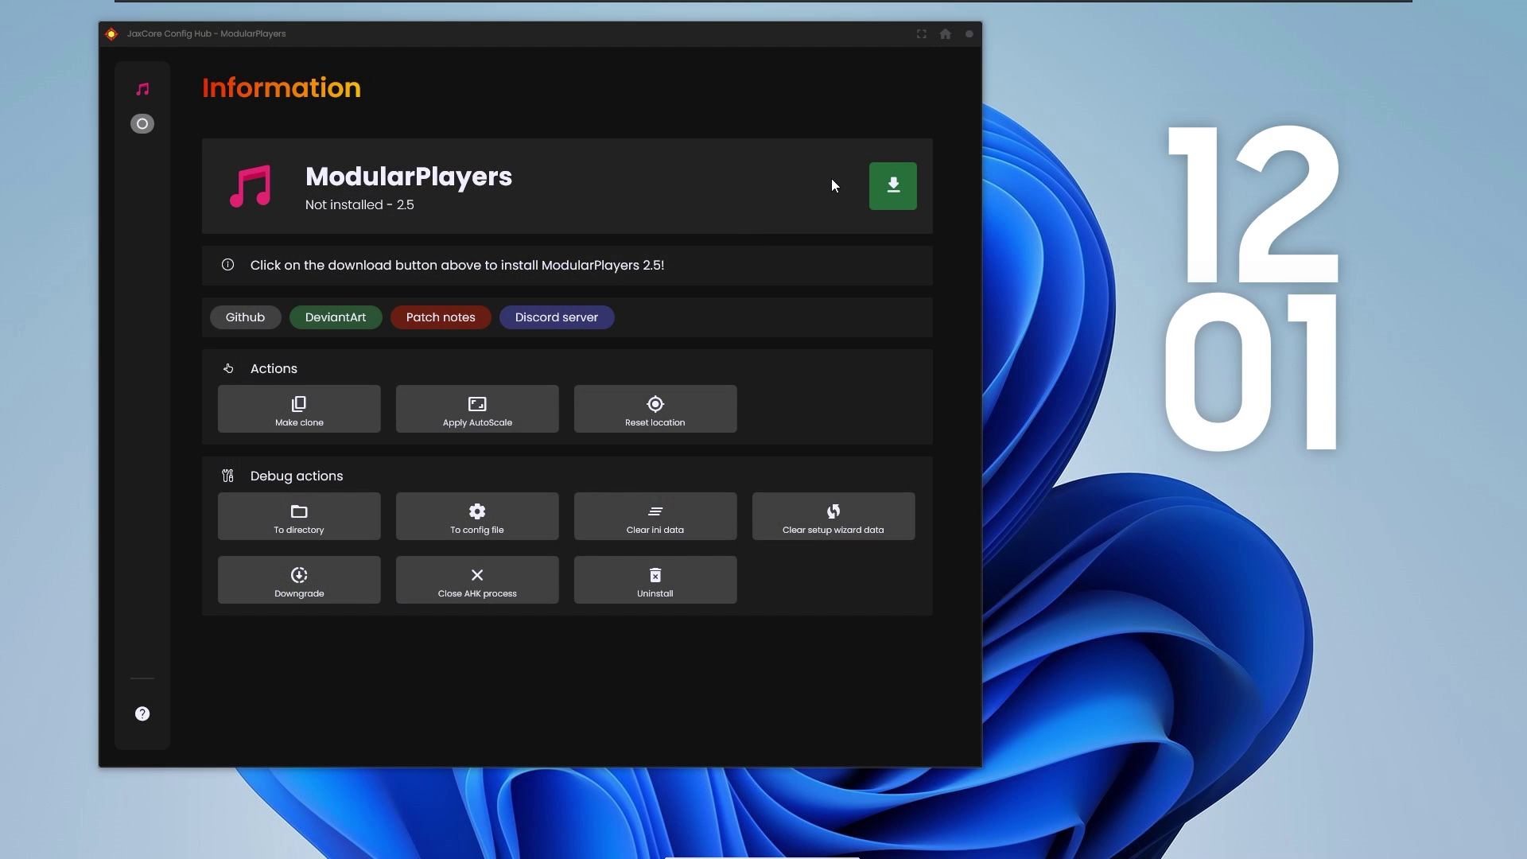
{"action": "left_click", "coordinate": [892, 185]}
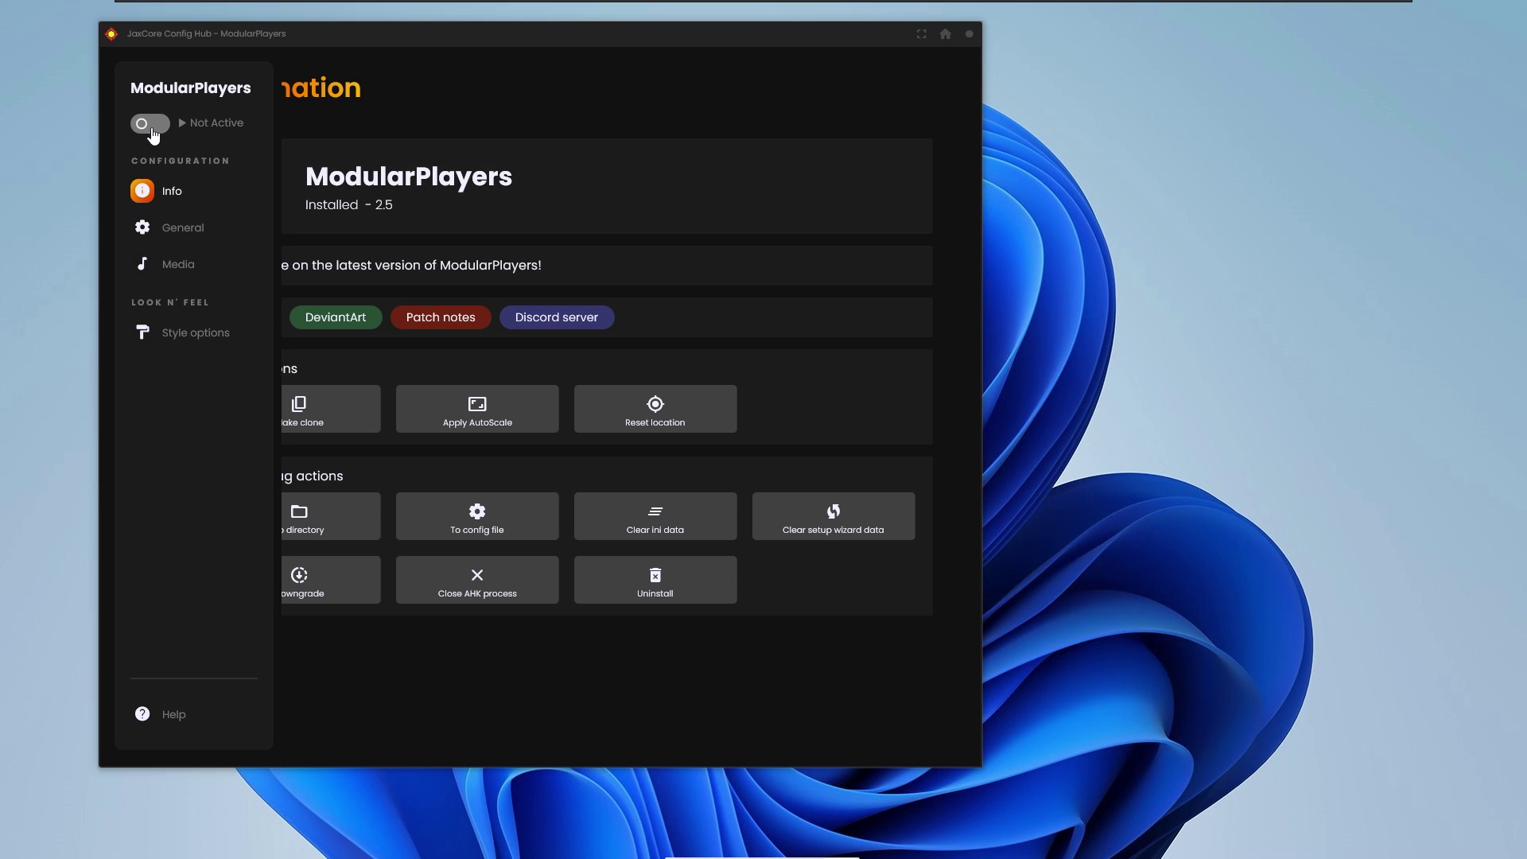
{"action": "left_click", "coordinate": [151, 127]}
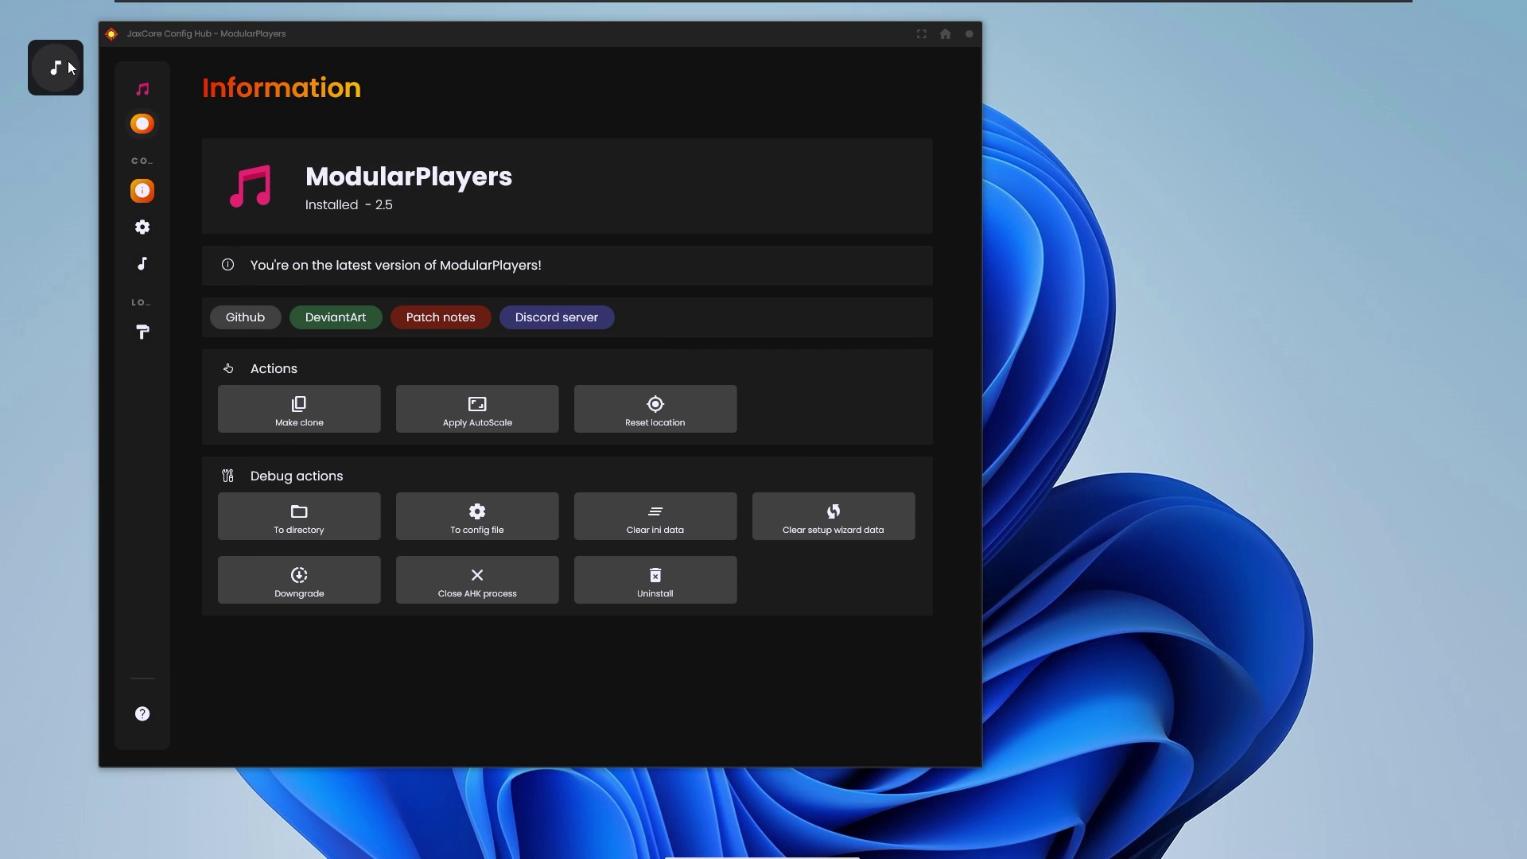
{"action": "left_click_drag", "start_coordinate": [88, 89], "coordinate": [1193, 502]}
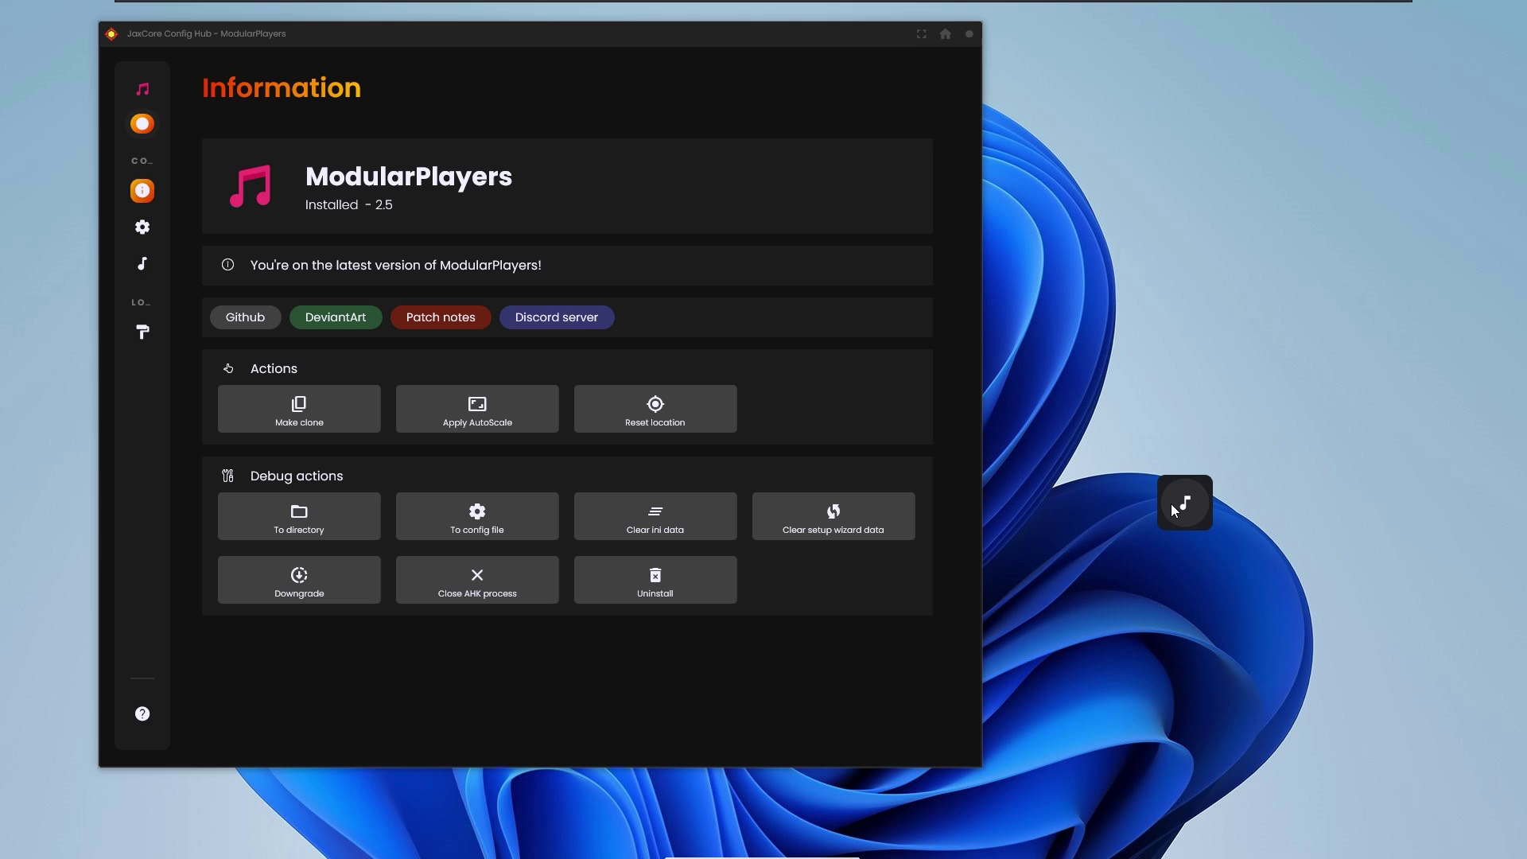
Switch the ModularClocks widget to Activated in the JaxCore Library, then bring Firefox forward
{"action": "left_click", "coordinate": [945, 34]}
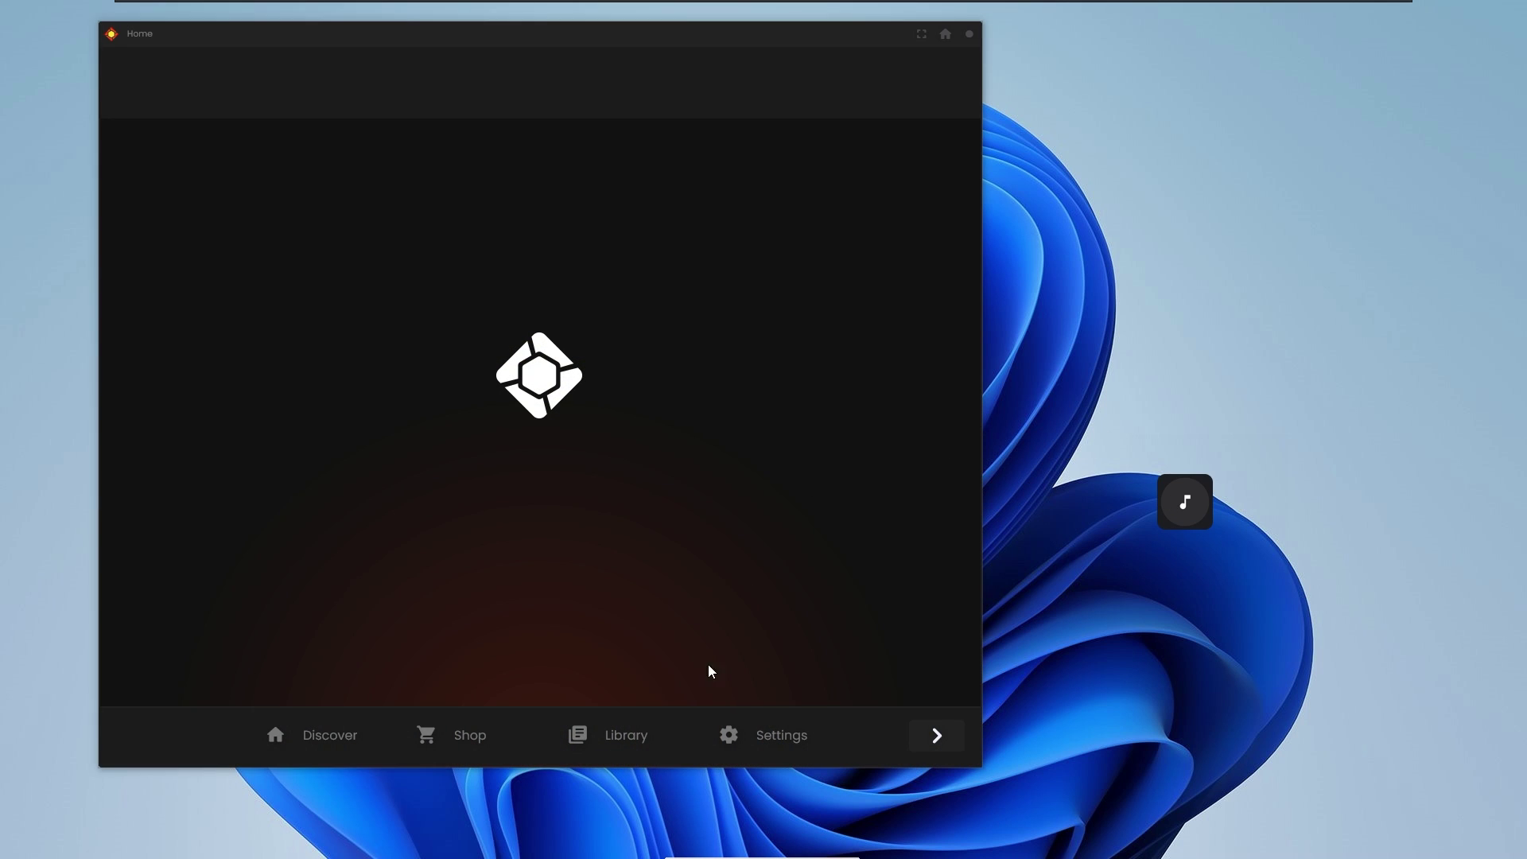
{"action": "left_click", "coordinate": [629, 735]}
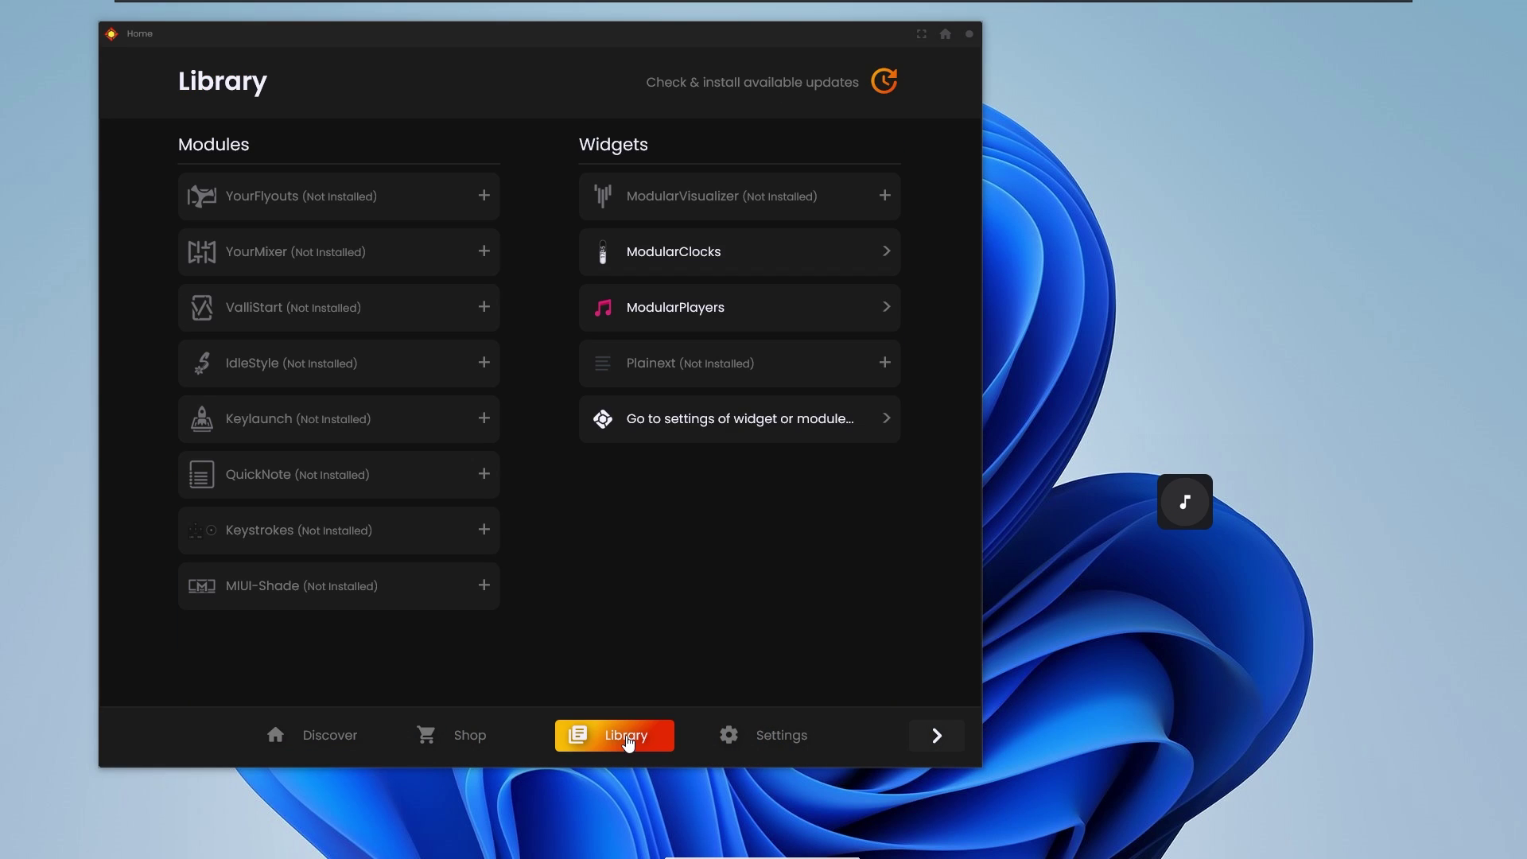
{"action": "left_click", "coordinate": [743, 266]}
{"action": "left_click", "coordinate": [147, 125]}
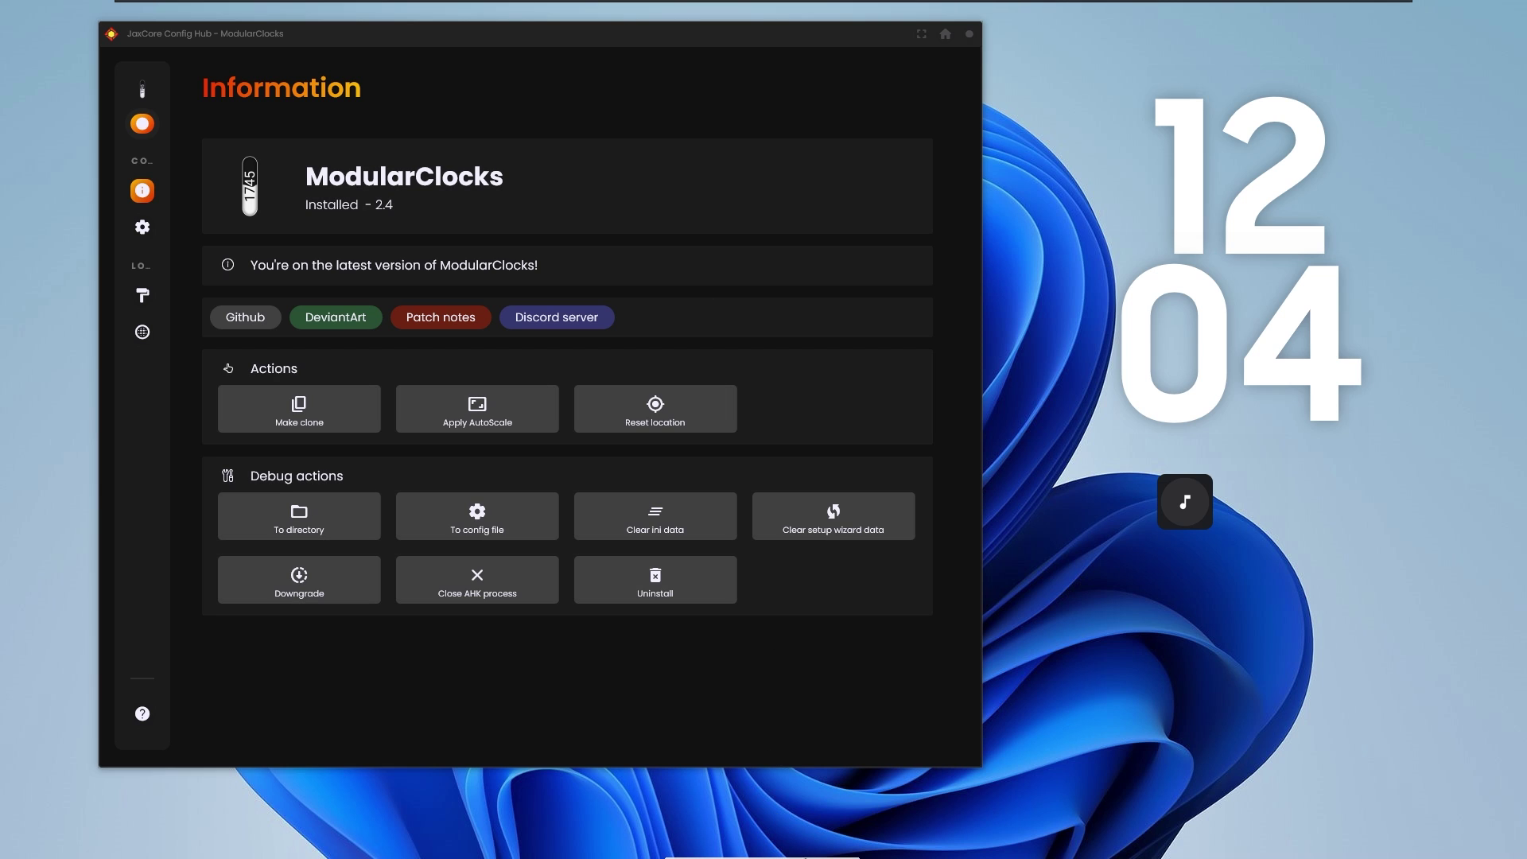
{"action": "left_click", "coordinate": [803, 852]}
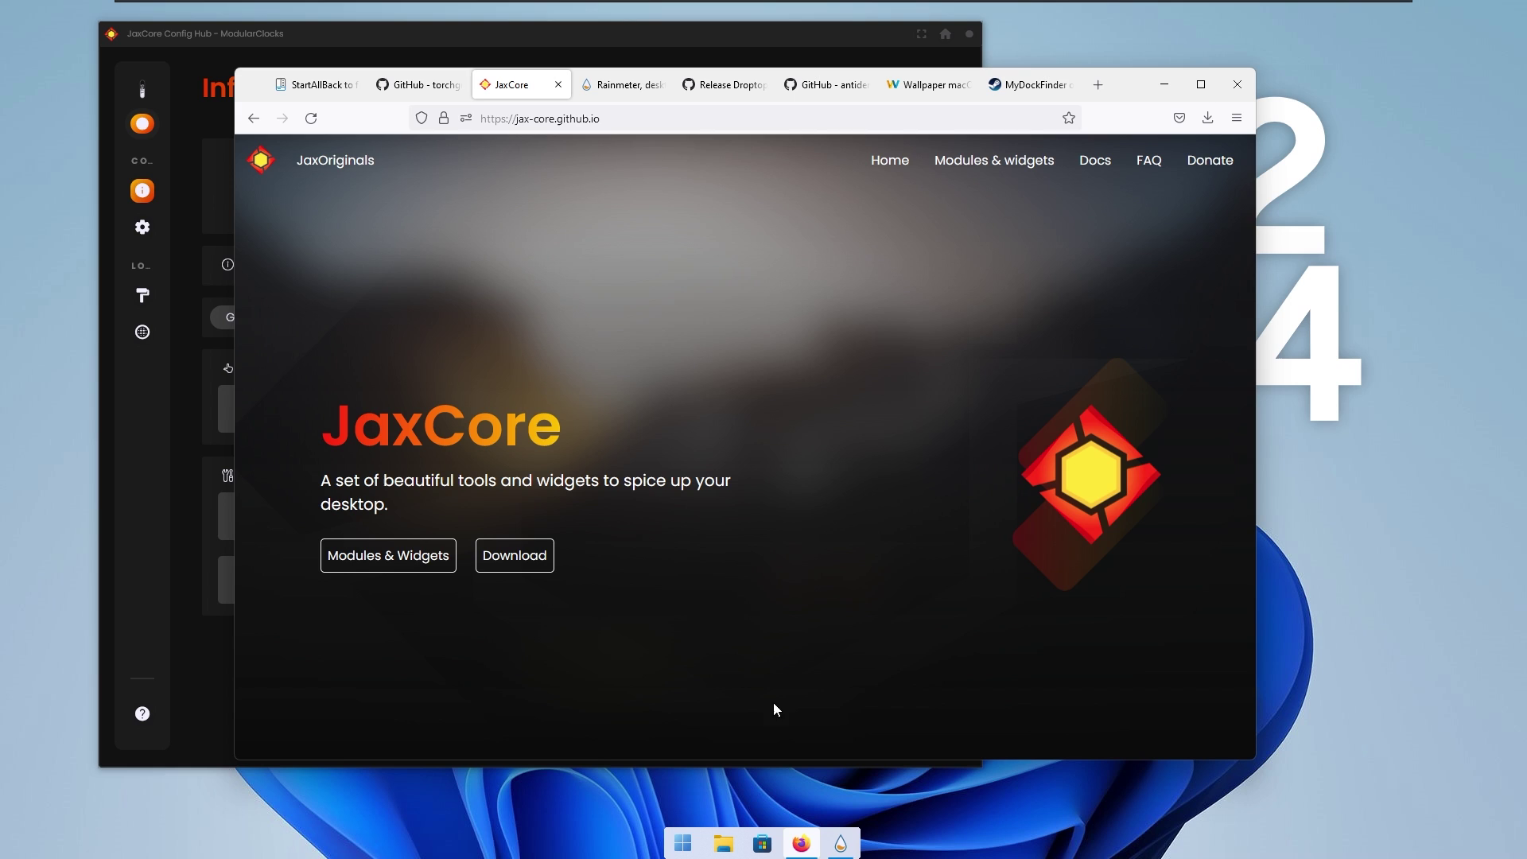
Search the web for imagemagick in a new tab and open the ImageMagick download page
{"action": "left_click", "coordinate": [1098, 84]}
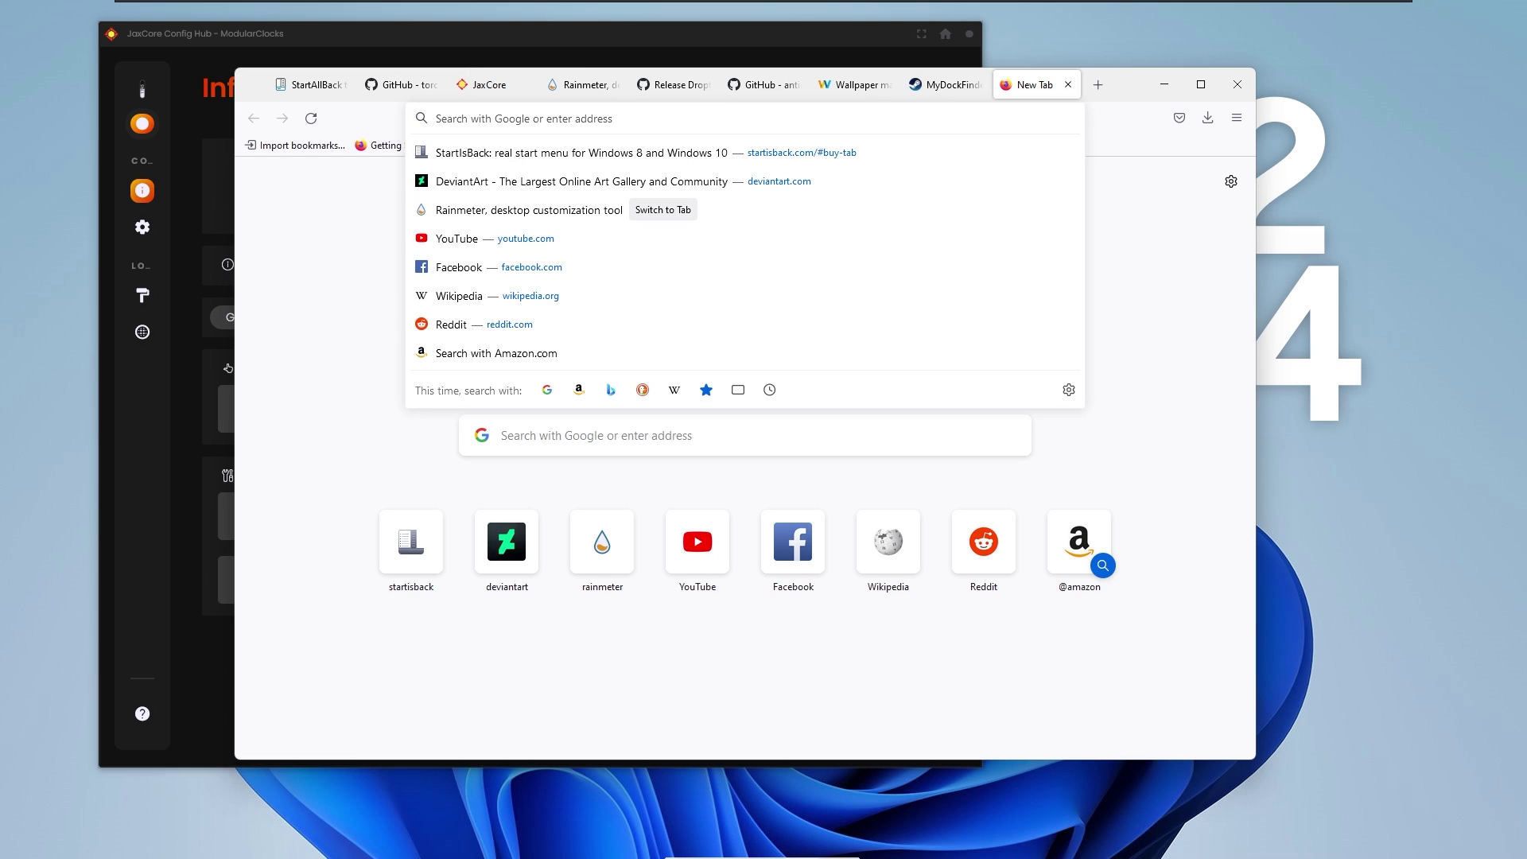
{"action": "type", "text": "imagem"}
{"action": "type", "text": "a"}
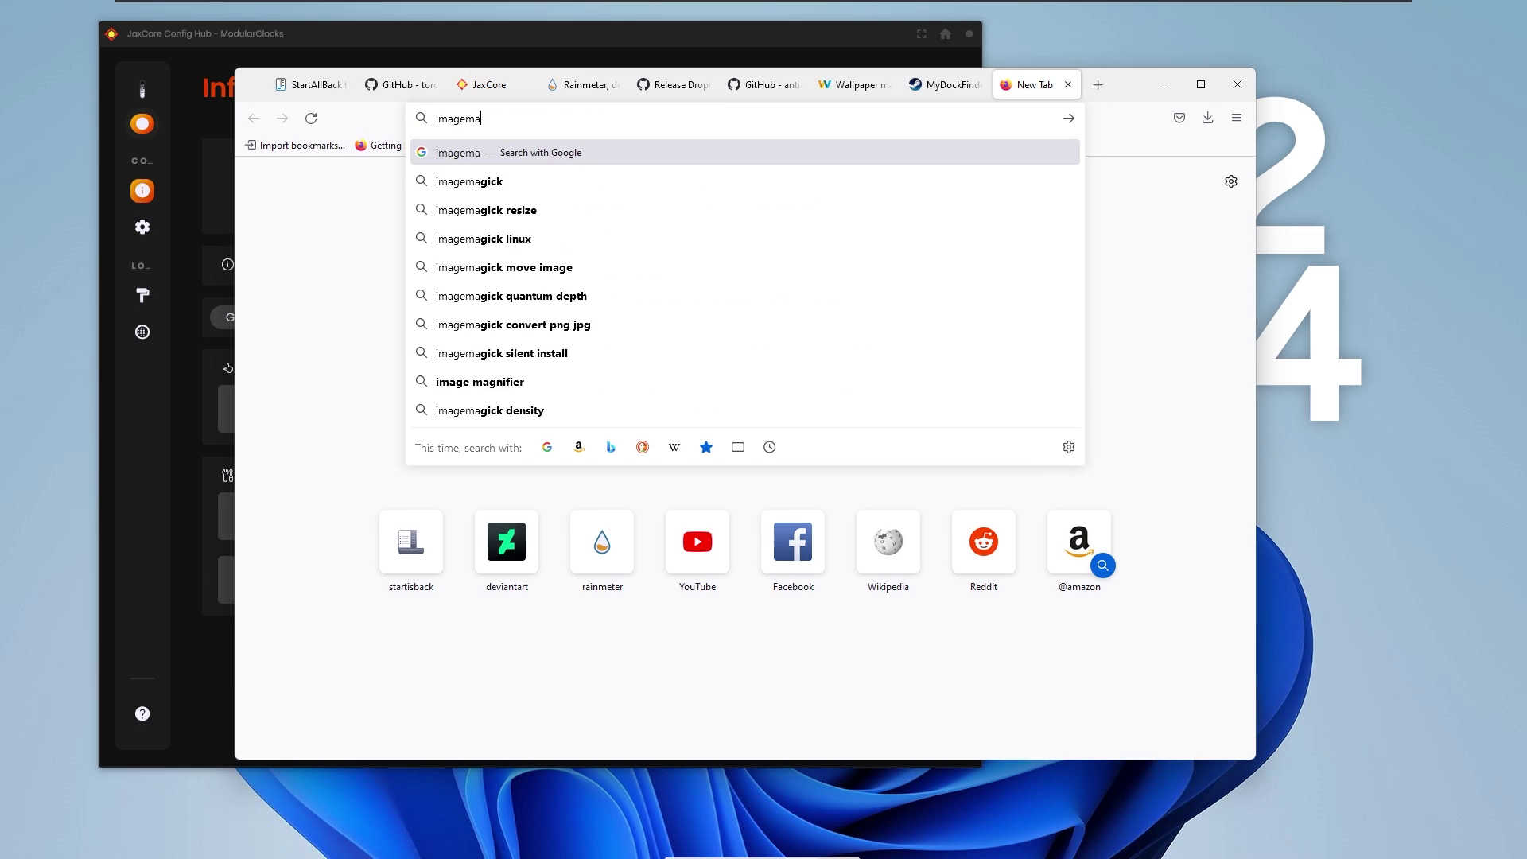
{"action": "type", "text": "gick"}
{"action": "key", "text": "Return"}
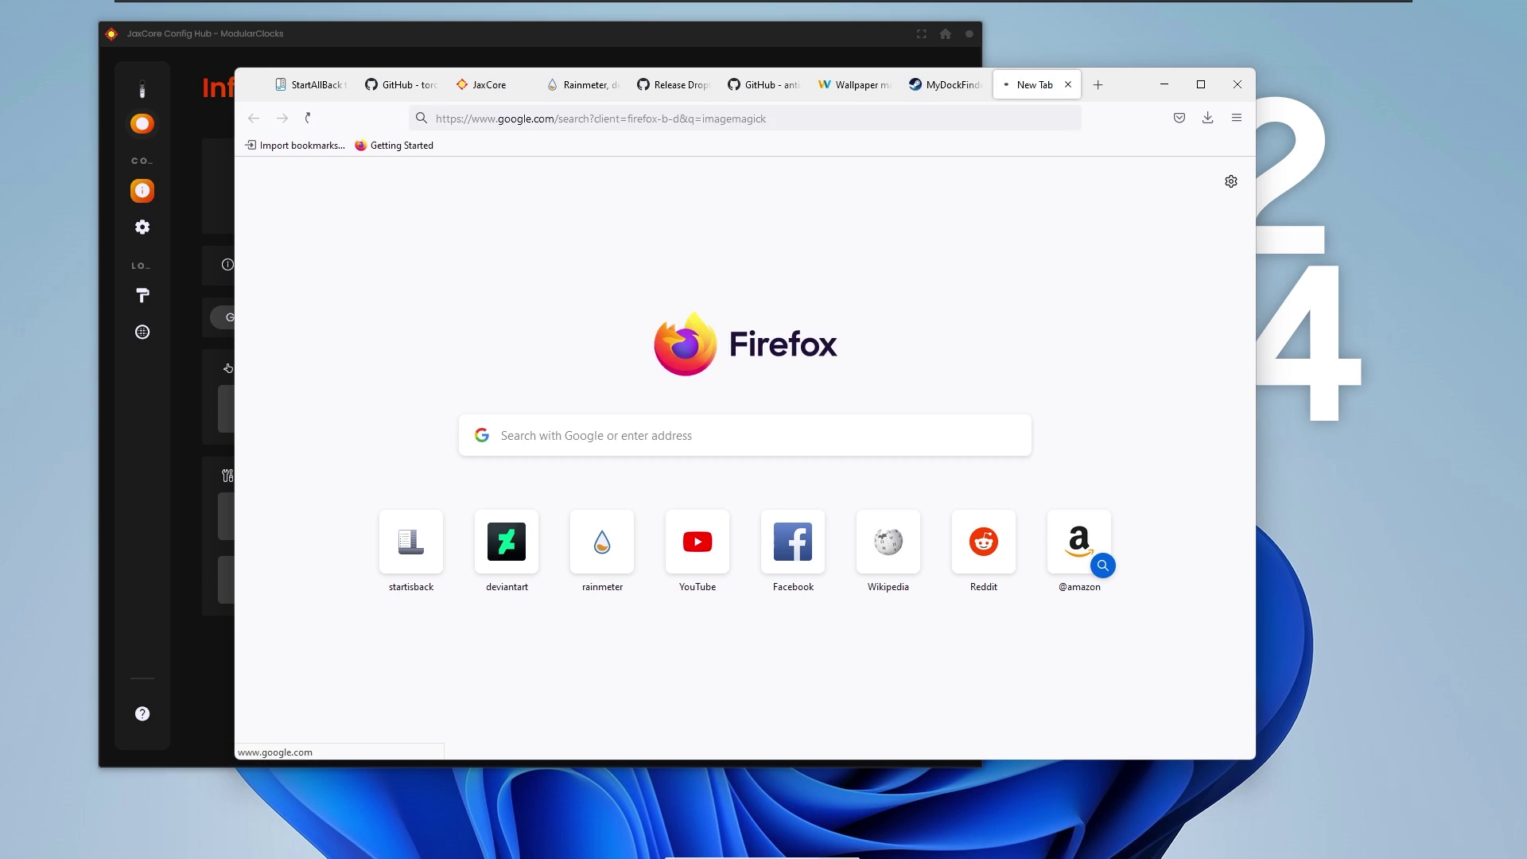
{"action": "left_click", "coordinate": [378, 429]}
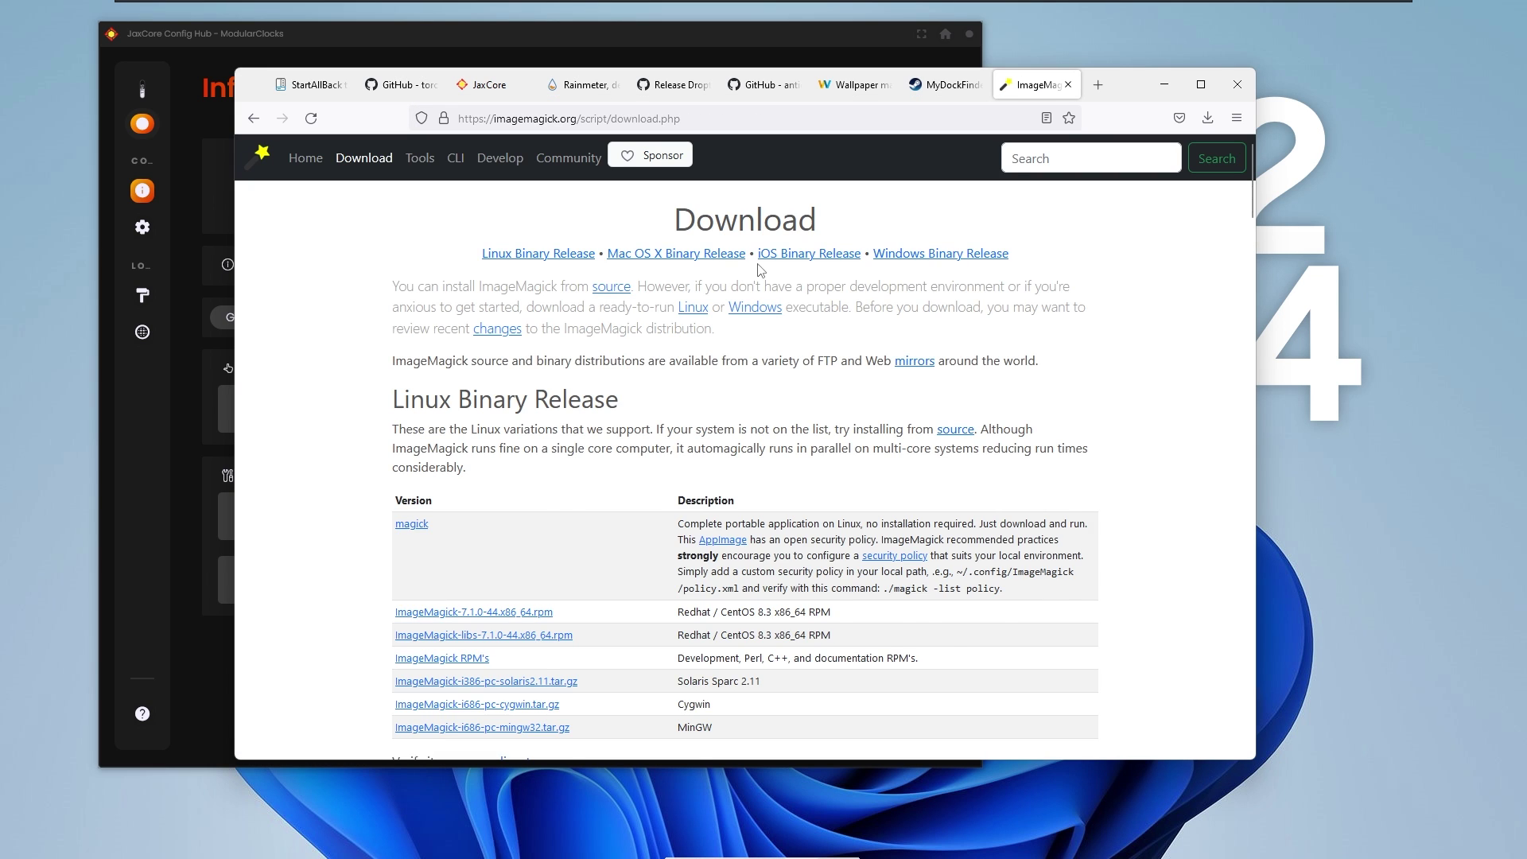
Download the ImageMagick-7.1.0-44-Q16-HDRI-x64-dll.exe Windows installer
{"action": "scroll", "coordinate": [597, 423], "scroll_direction": "down", "scroll_amount": 20}
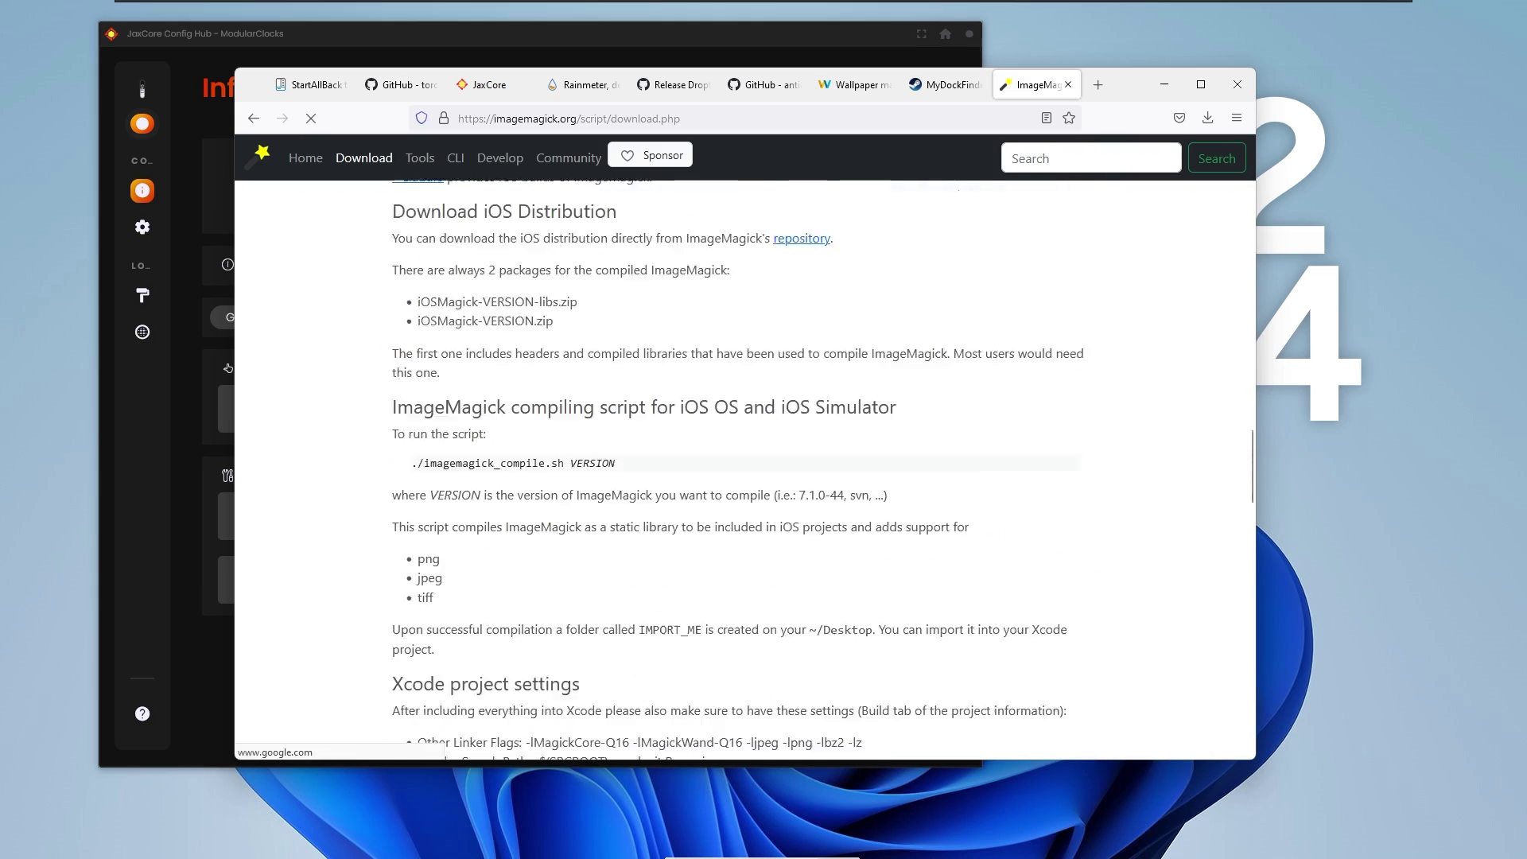
{"action": "scroll", "coordinate": [596, 424], "scroll_direction": "down", "scroll_amount": 8}
{"action": "scroll", "coordinate": [700, 424], "scroll_direction": "up", "scroll_amount": 2}
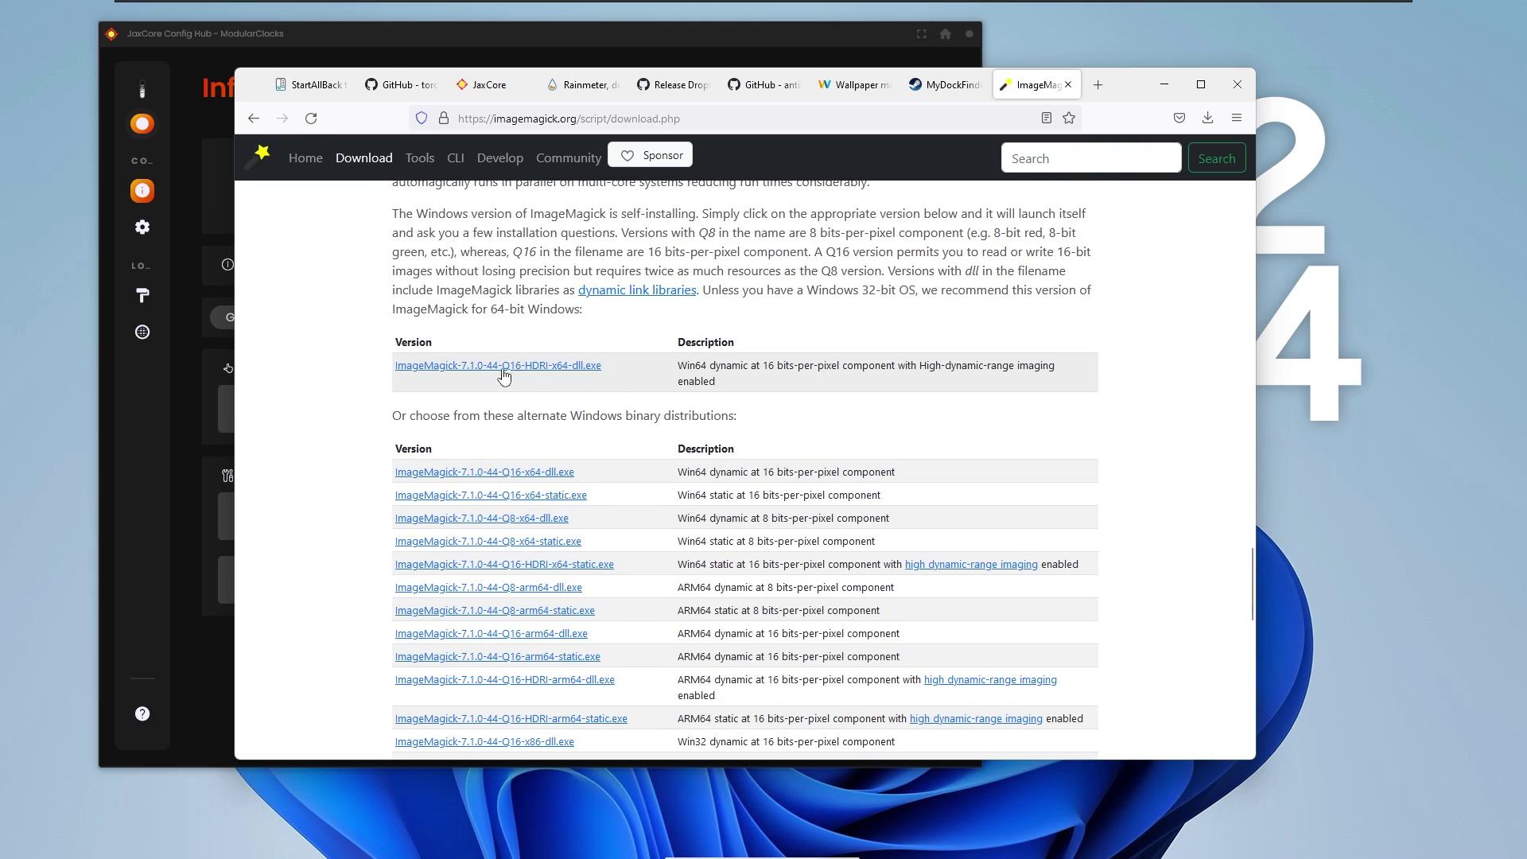
{"action": "left_click_drag", "start_coordinate": [397, 343], "coordinate": [442, 341]}
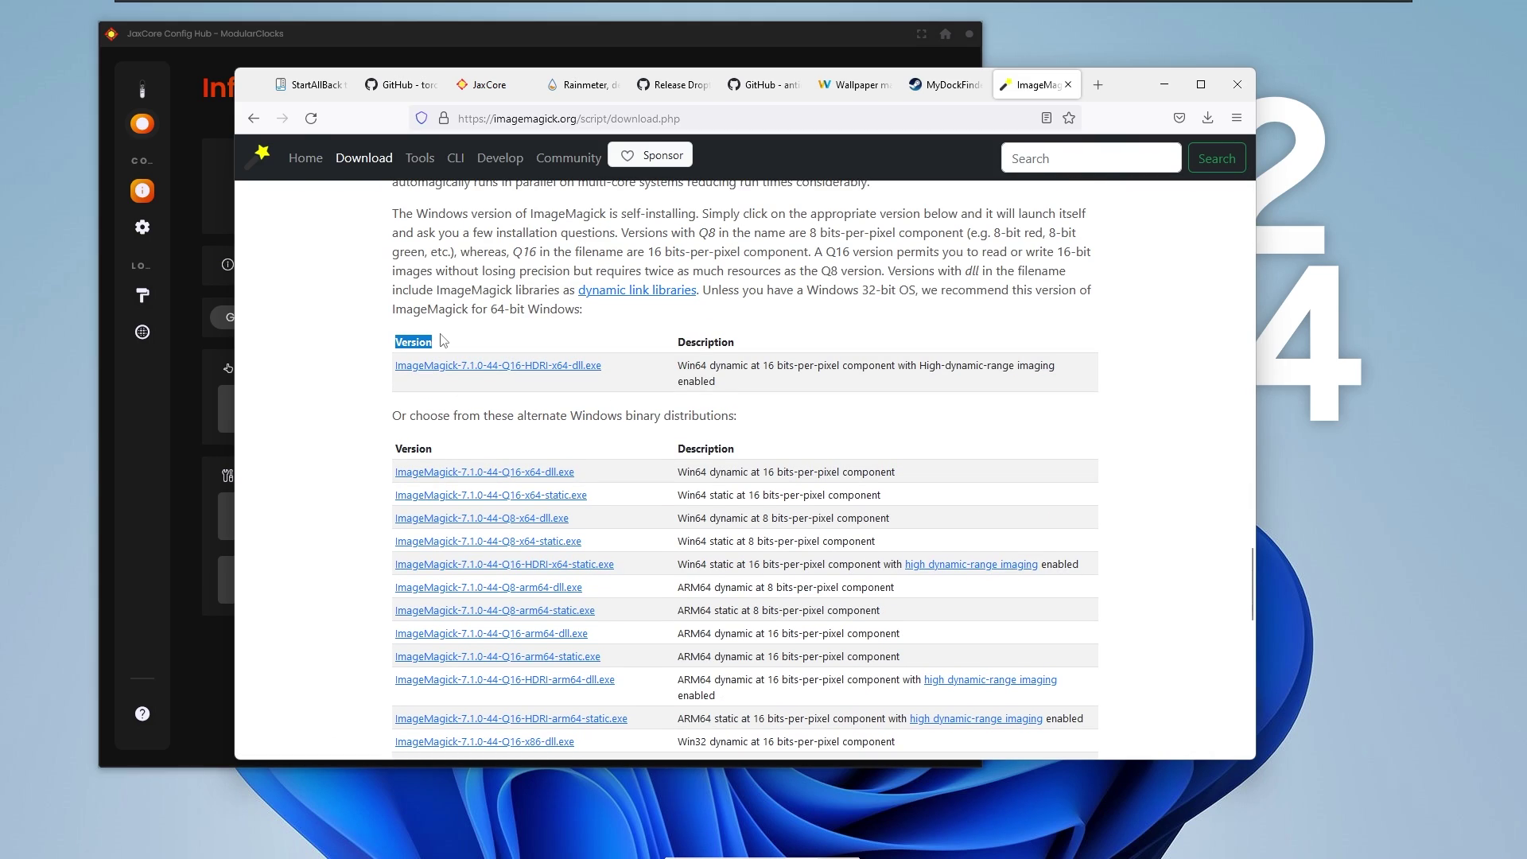
{"action": "left_click", "coordinate": [477, 367]}
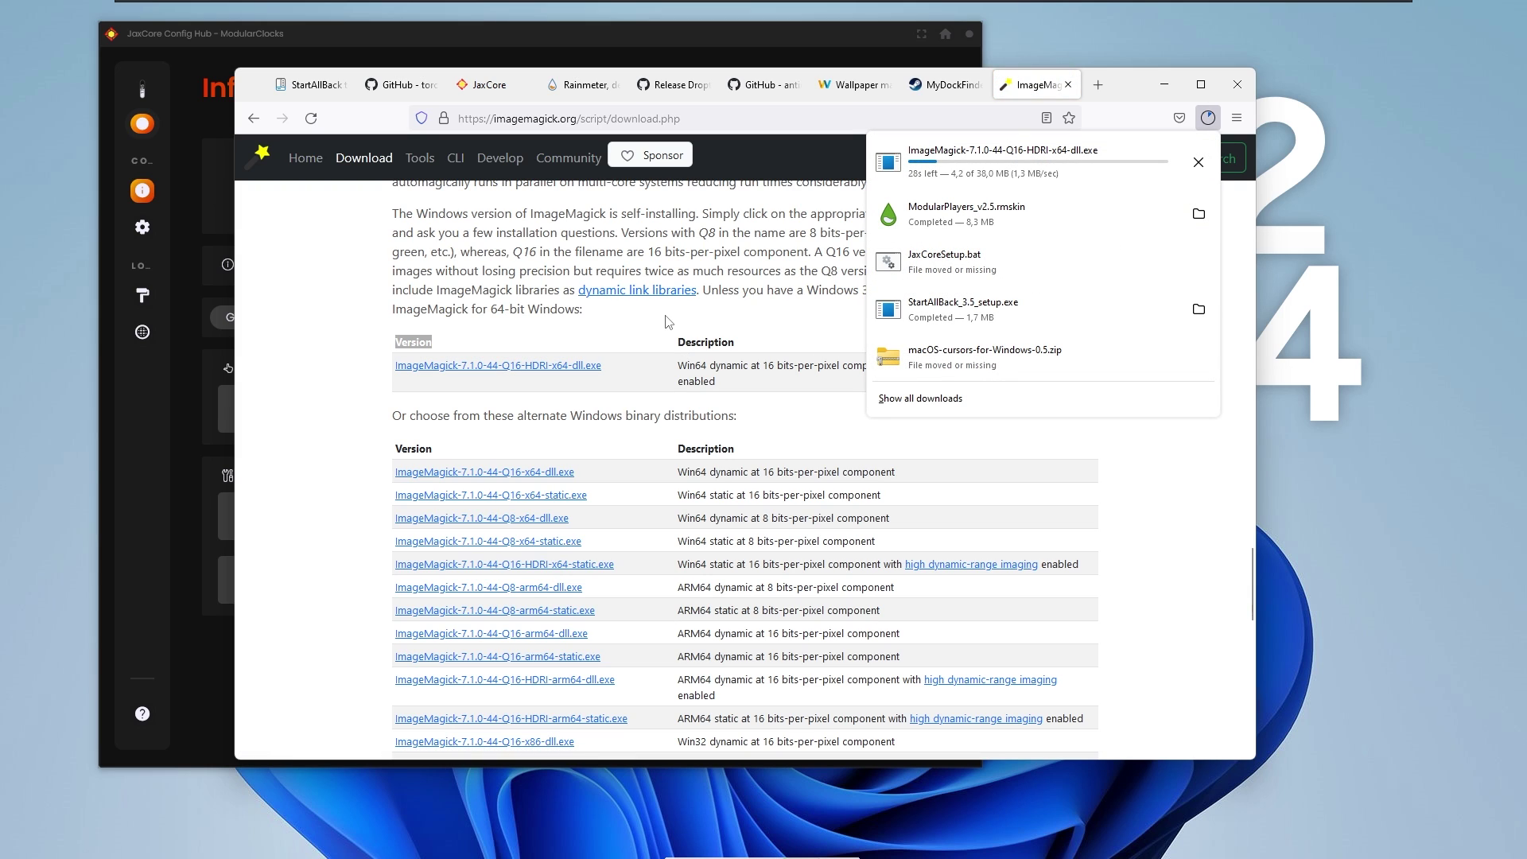
{"action": "left_click", "coordinate": [685, 334]}
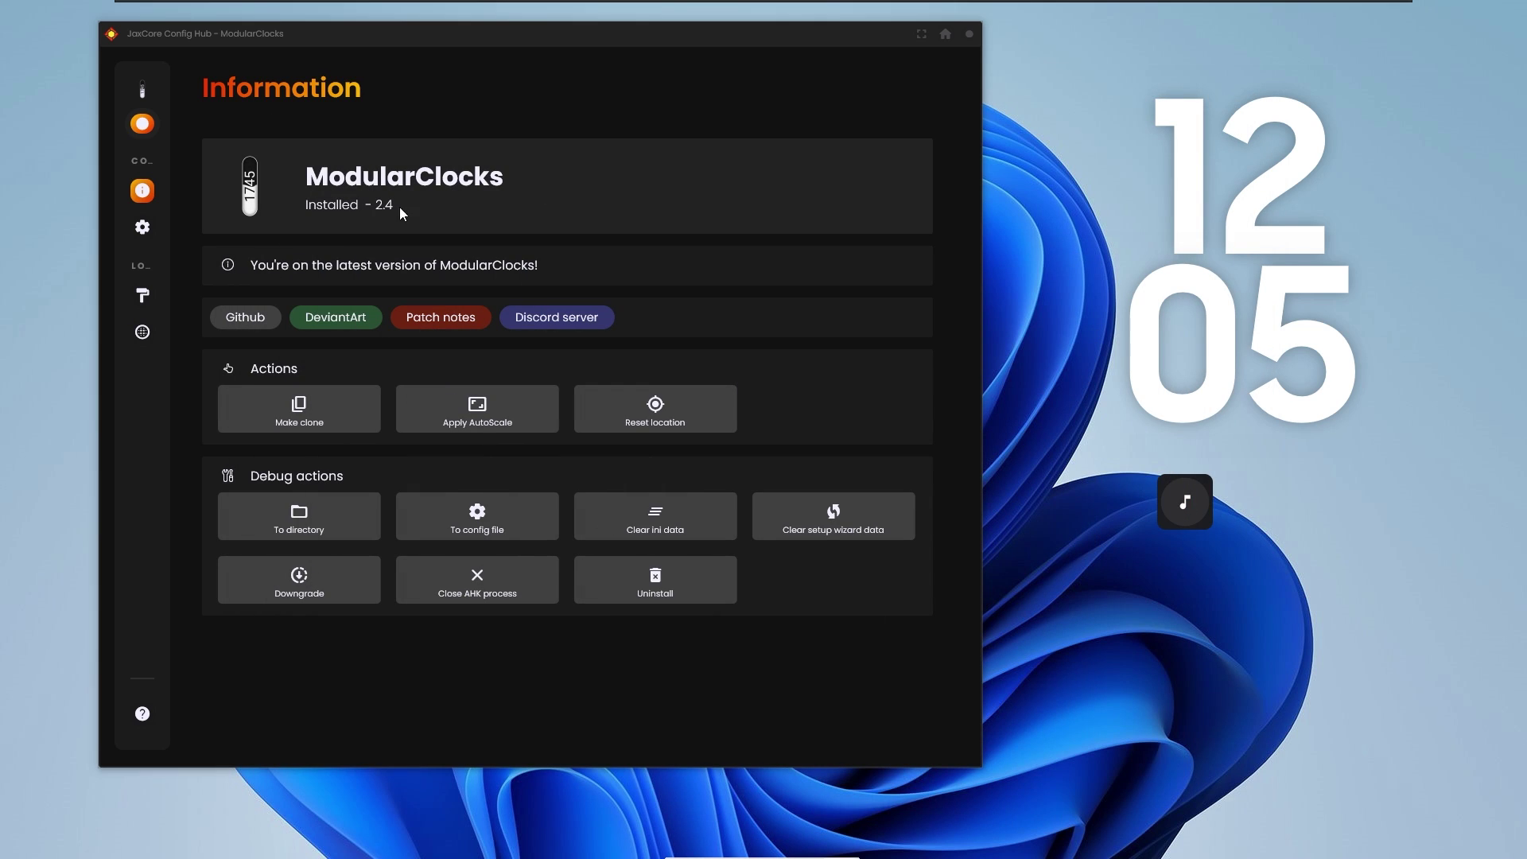
Switch the ModularClocks desktop clock to the date-and-time style
{"action": "mouse_move", "coordinate": [163, 280]}
{"action": "left_click", "coordinate": [185, 229]}
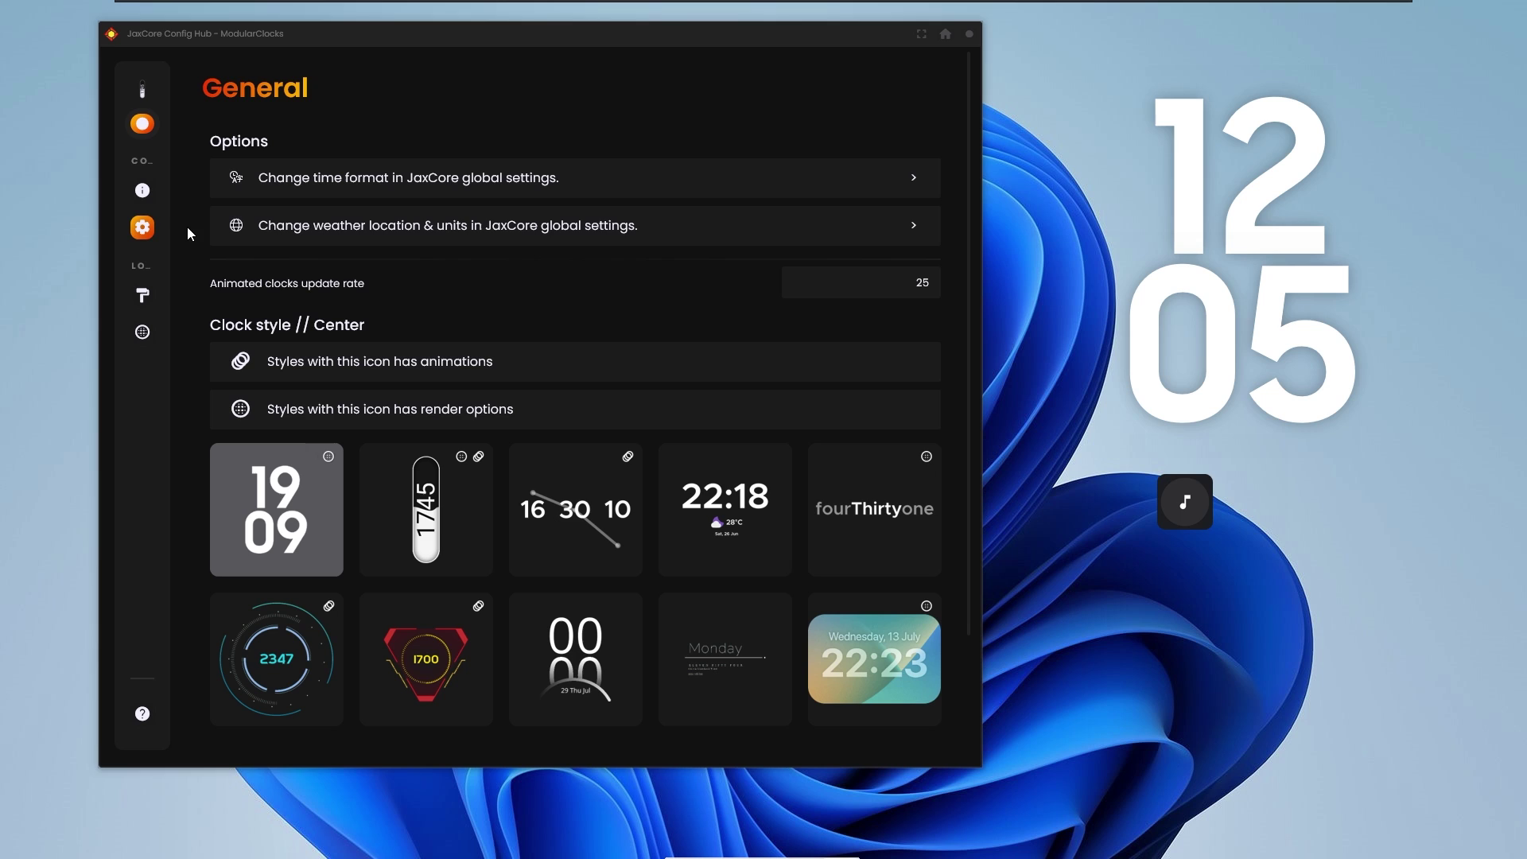
{"action": "scroll", "coordinate": [892, 642], "scroll_direction": "down", "scroll_amount": 2}
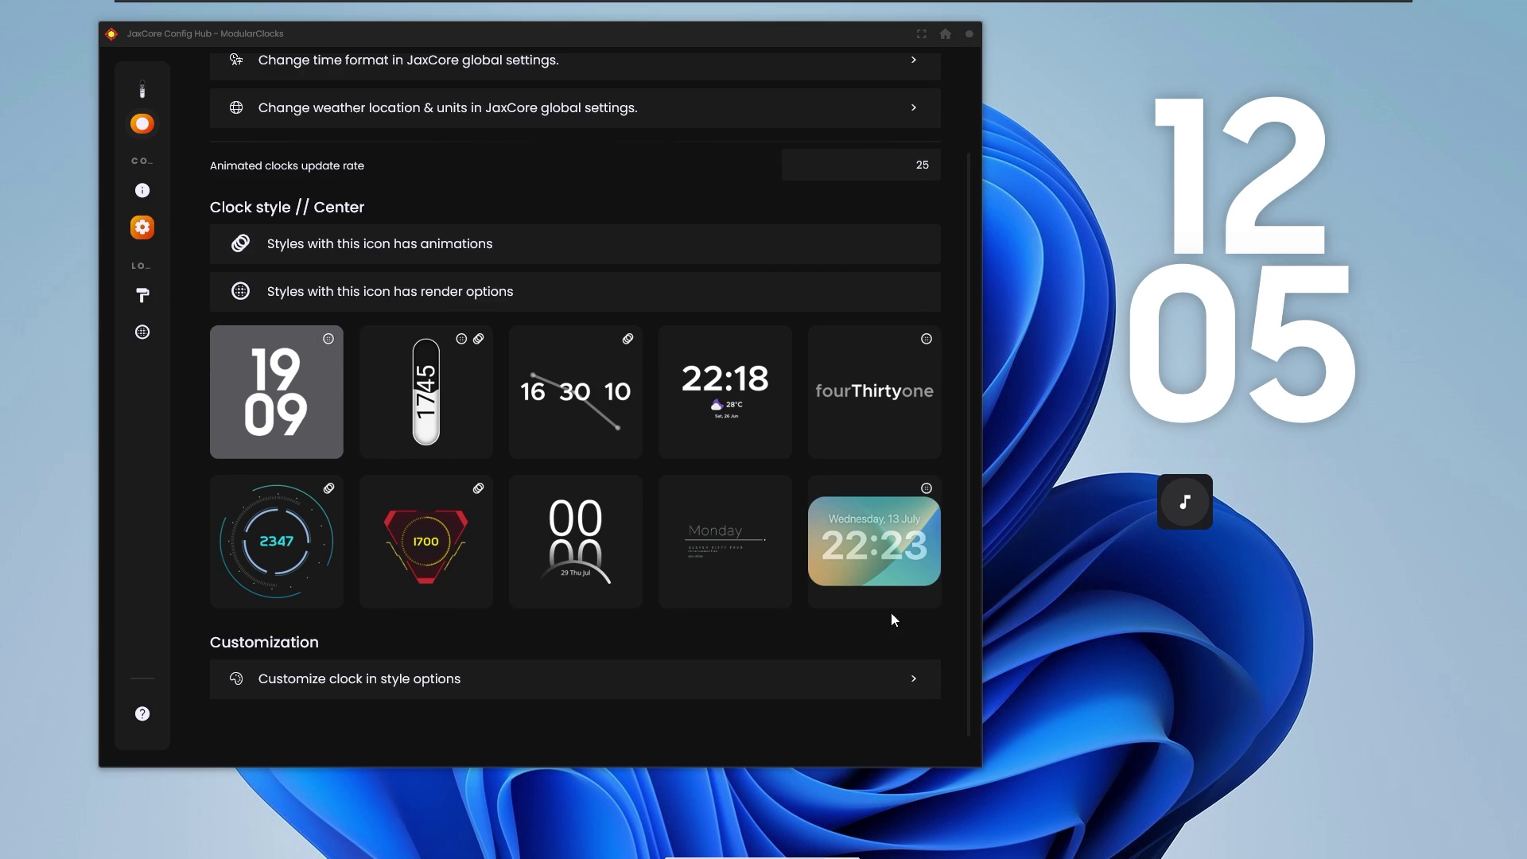
{"action": "left_click", "coordinate": [885, 549]}
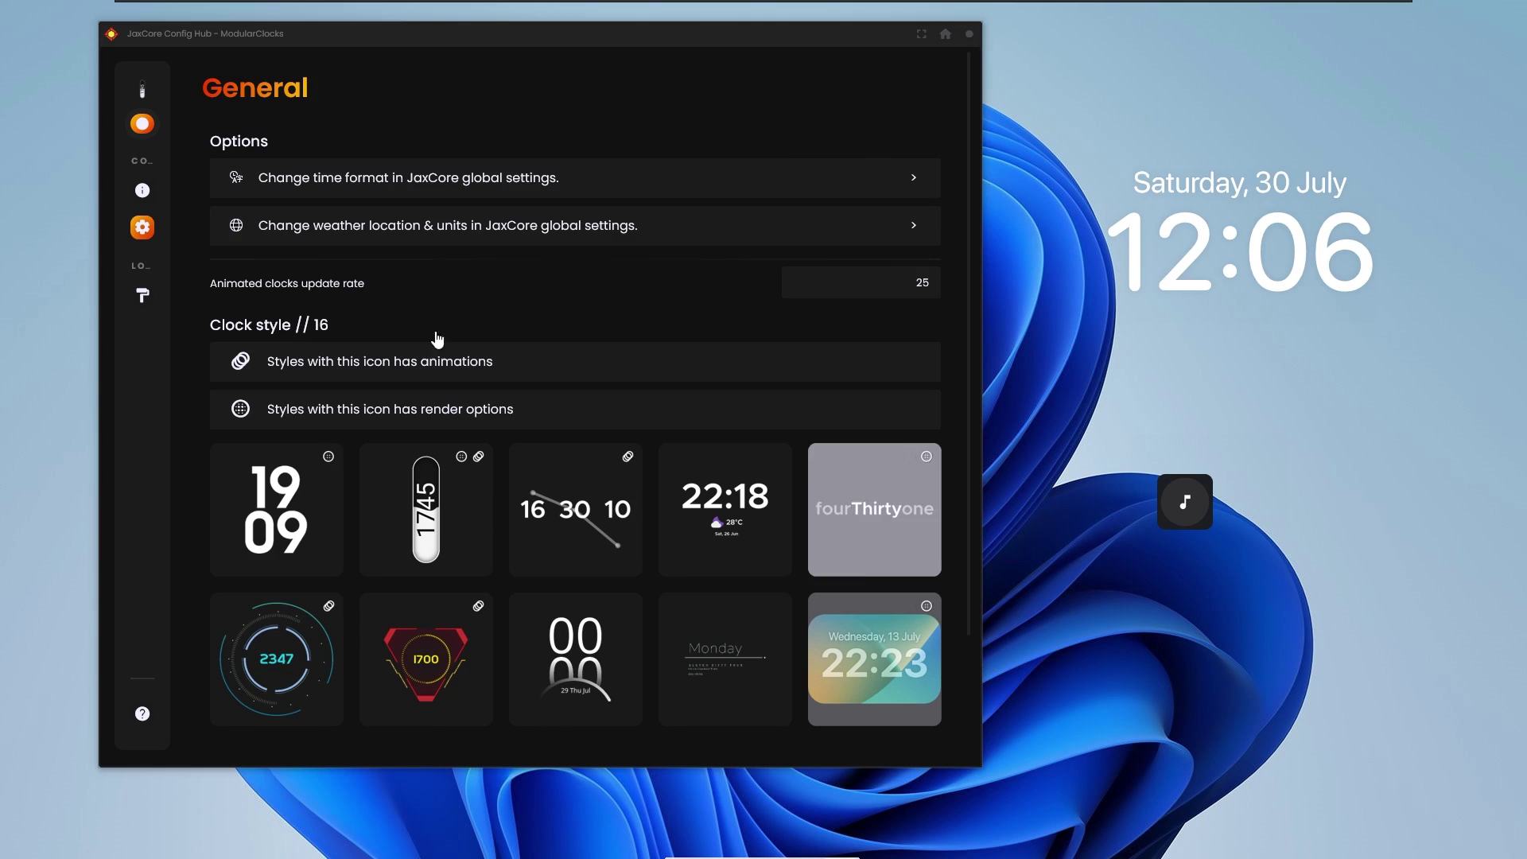
Give the clock the gradient blur look and nudge it slightly left
{"action": "left_click", "coordinate": [168, 299]}
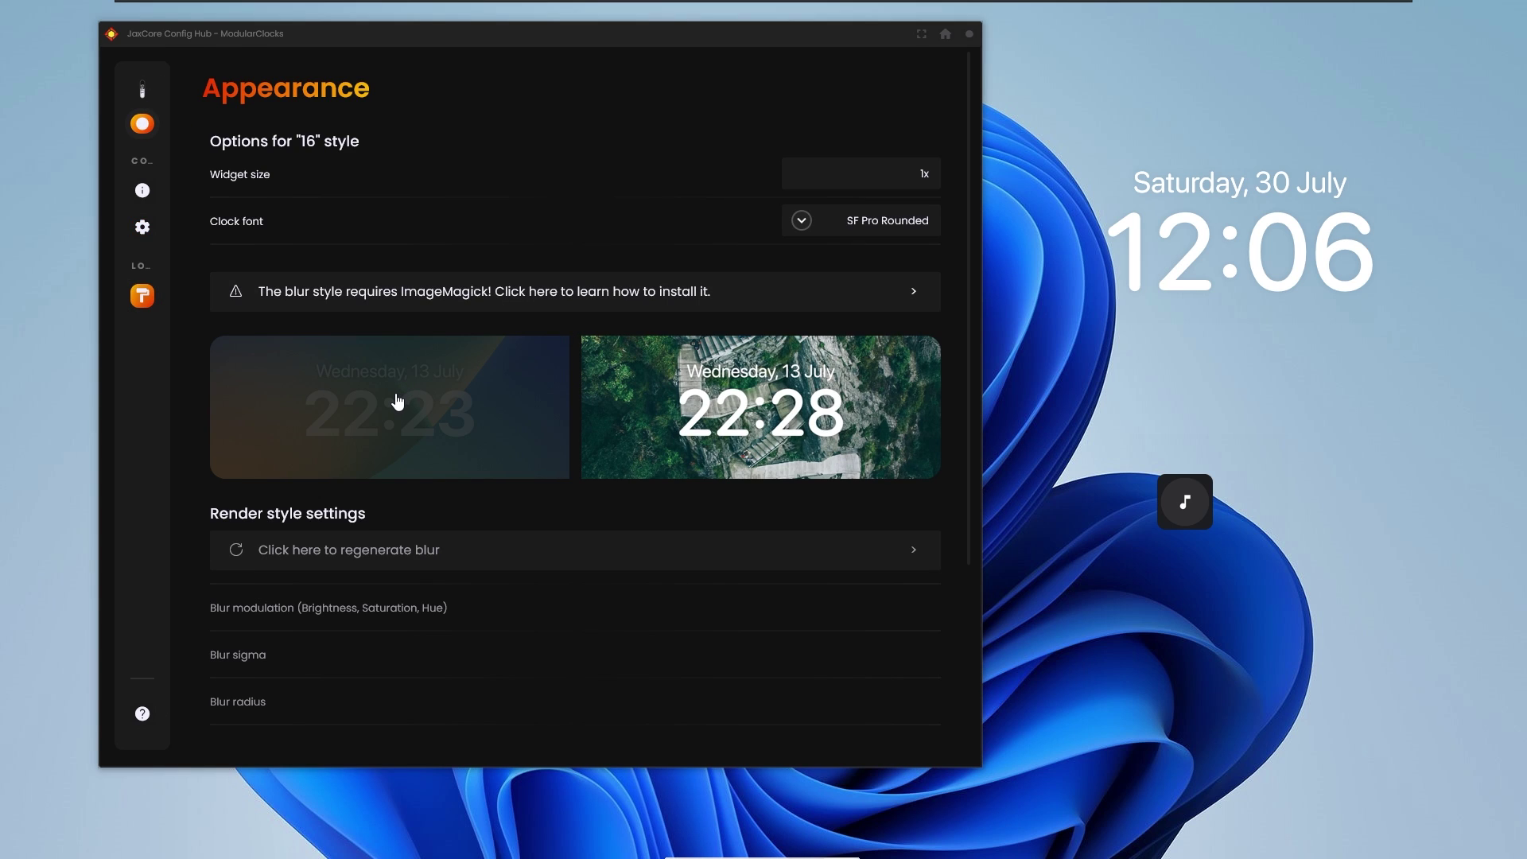
{"action": "left_click", "coordinate": [397, 402]}
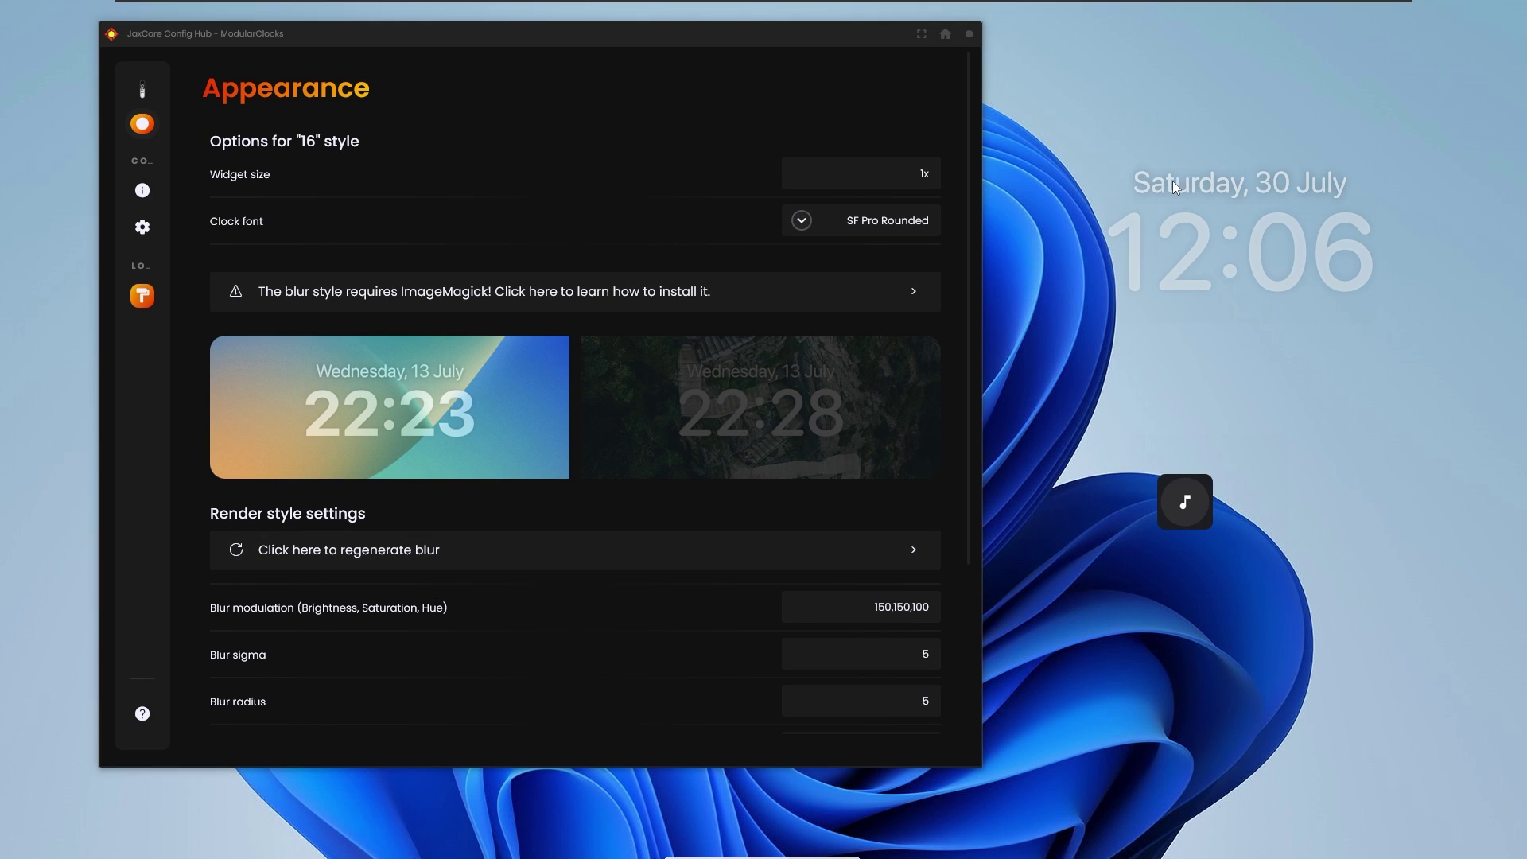
{"action": "left_click_drag", "start_coordinate": [1175, 187], "coordinate": [1116, 194]}
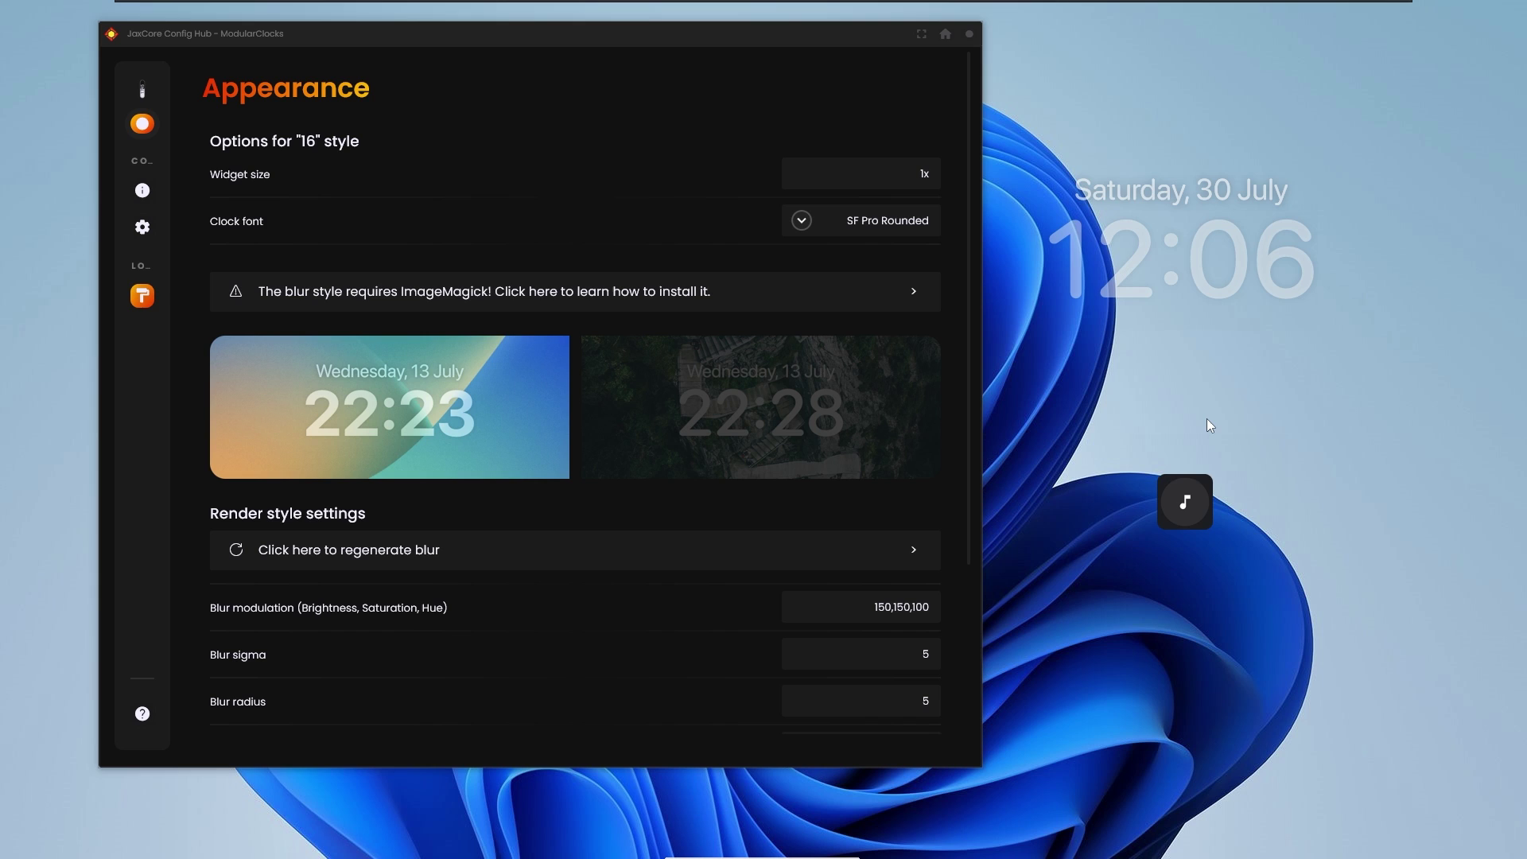
Open the music widget's JaxCore settings and choose the blurred player style 16
{"action": "right_click", "coordinate": [1192, 496]}
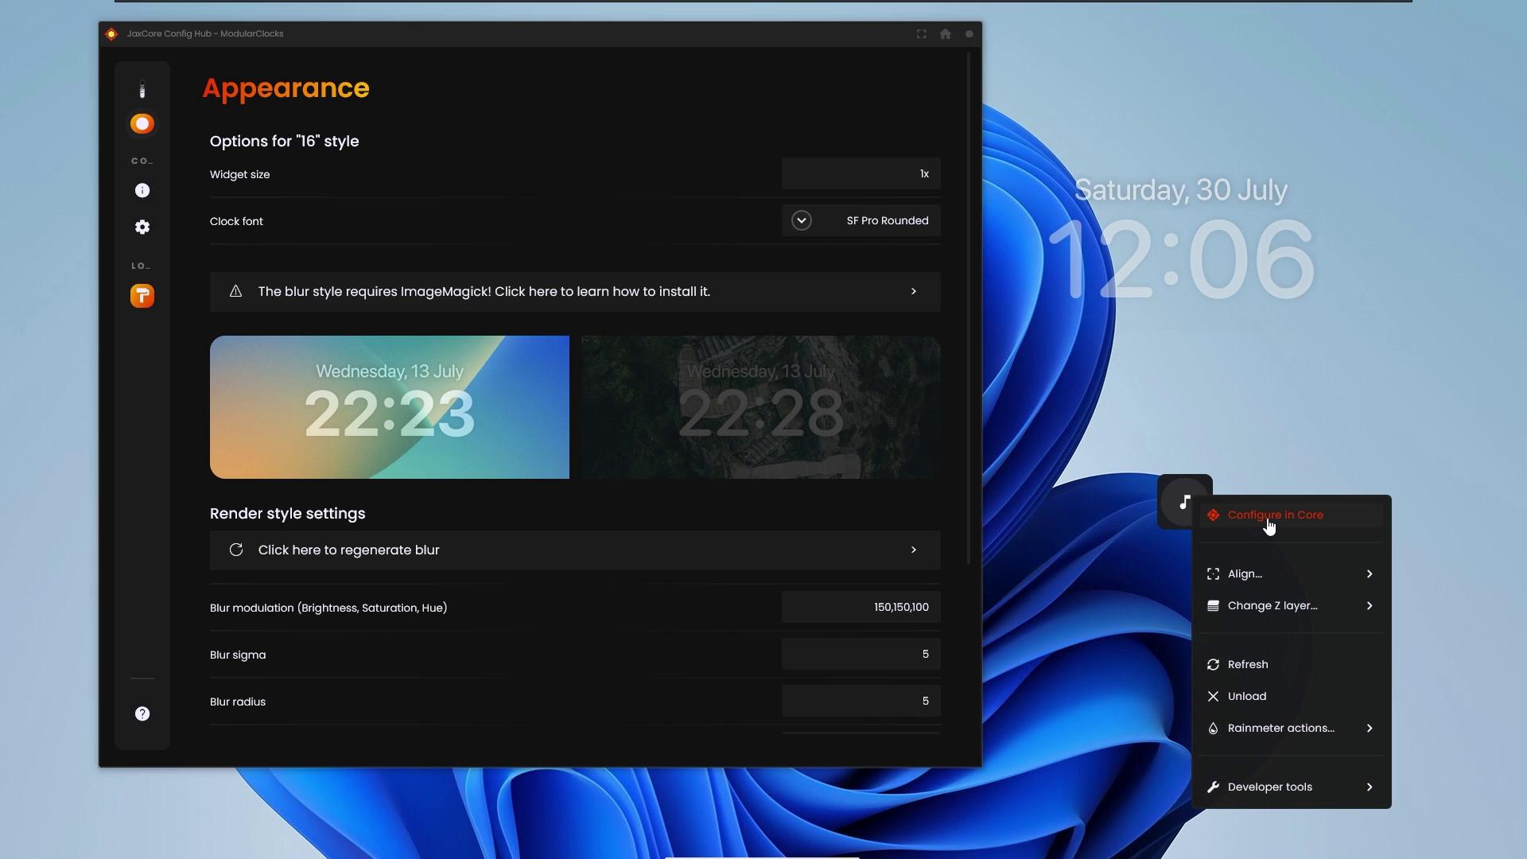
{"action": "left_click", "coordinate": [1270, 523]}
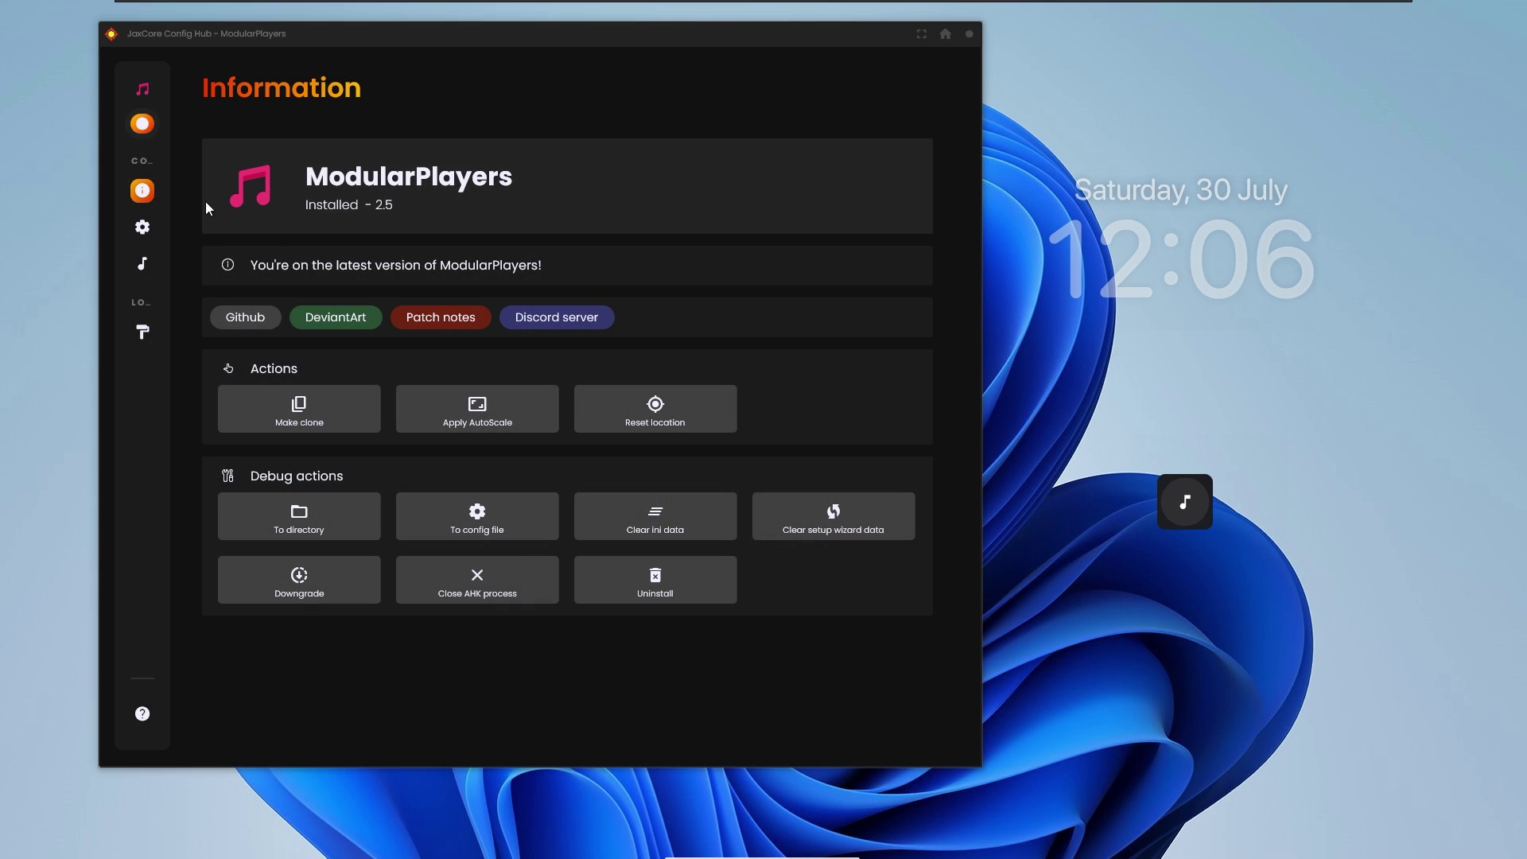
{"action": "mouse_move", "coordinate": [164, 273]}
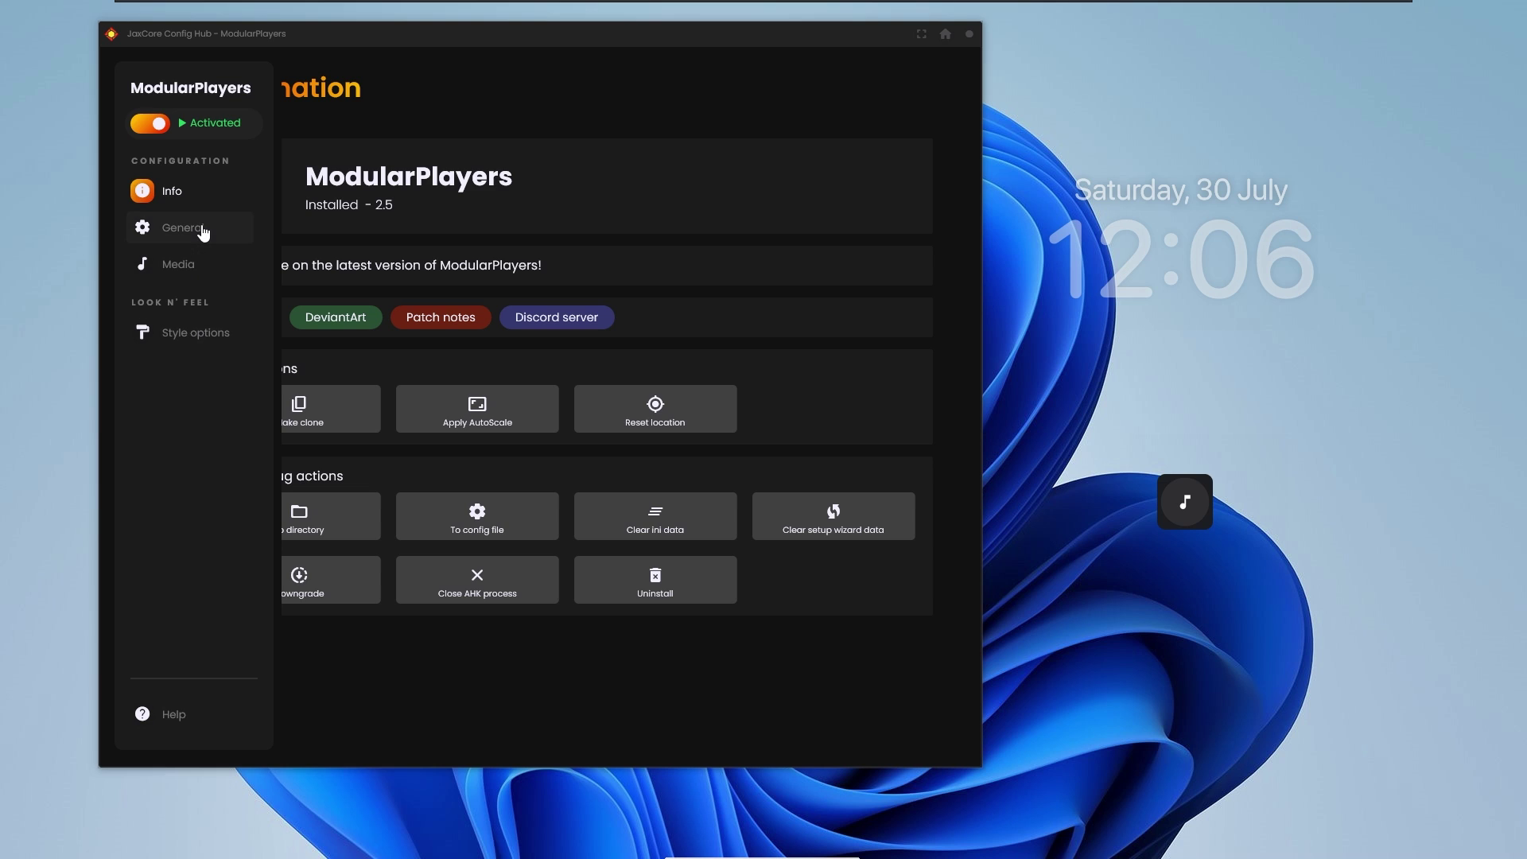
{"action": "left_click", "coordinate": [204, 231]}
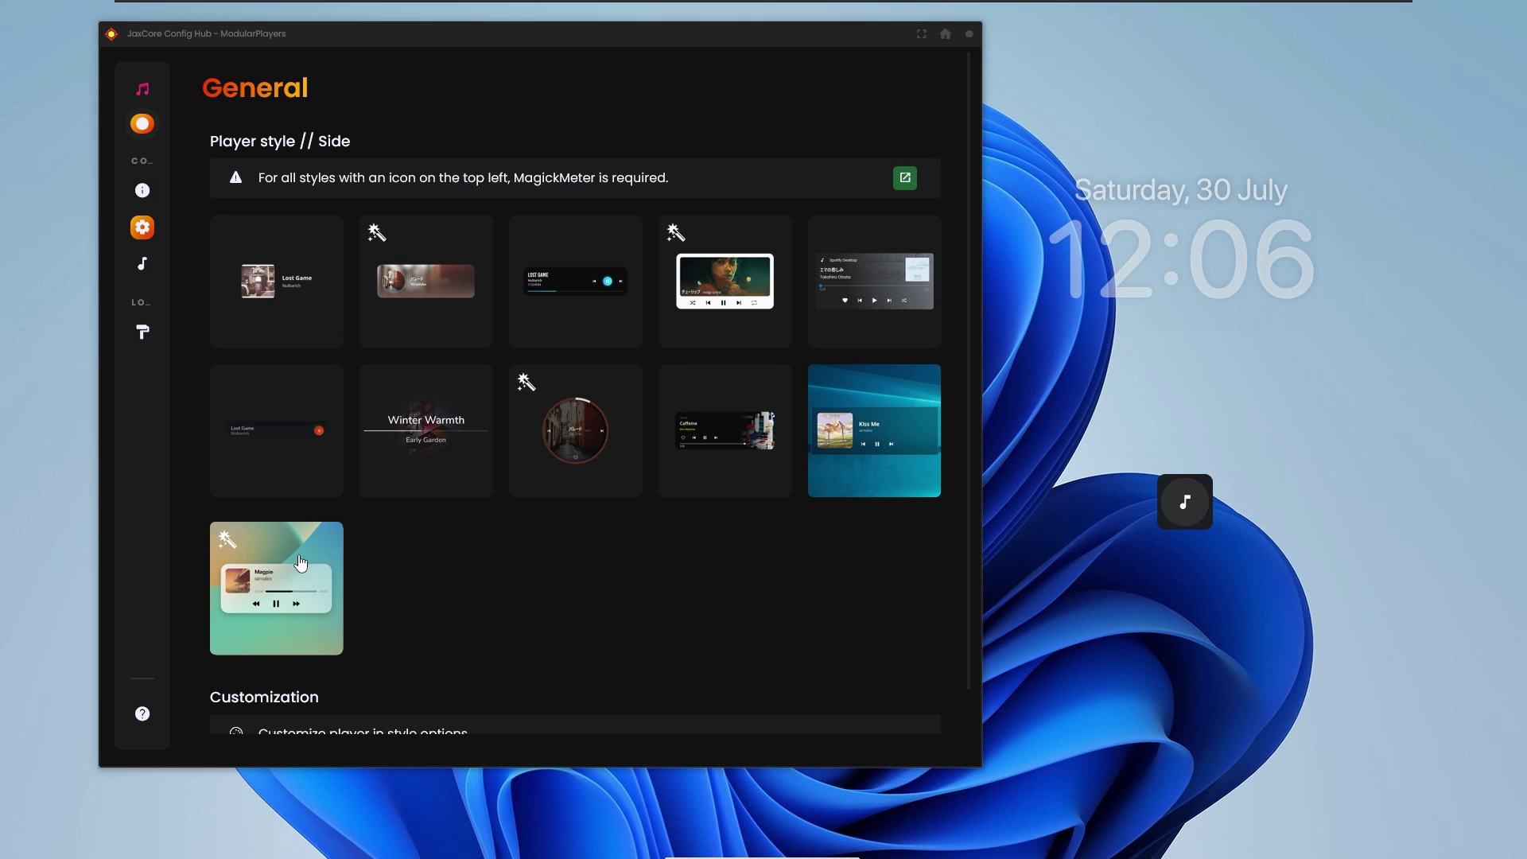
{"action": "left_click", "coordinate": [301, 563]}
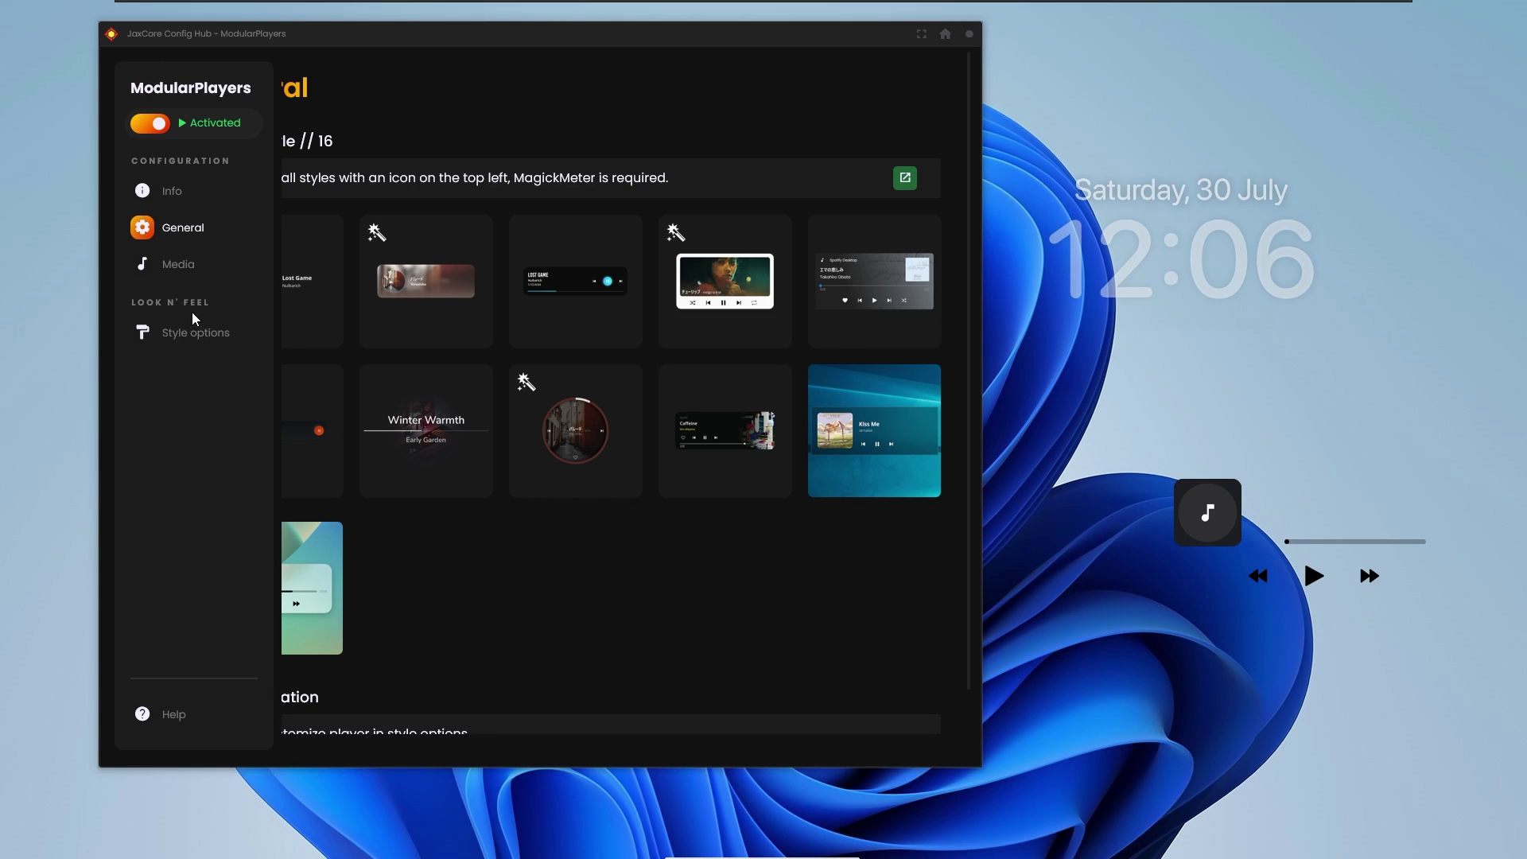
Regenerate the player's blur background, then close the Config Hub
{"action": "left_click", "coordinate": [199, 338]}
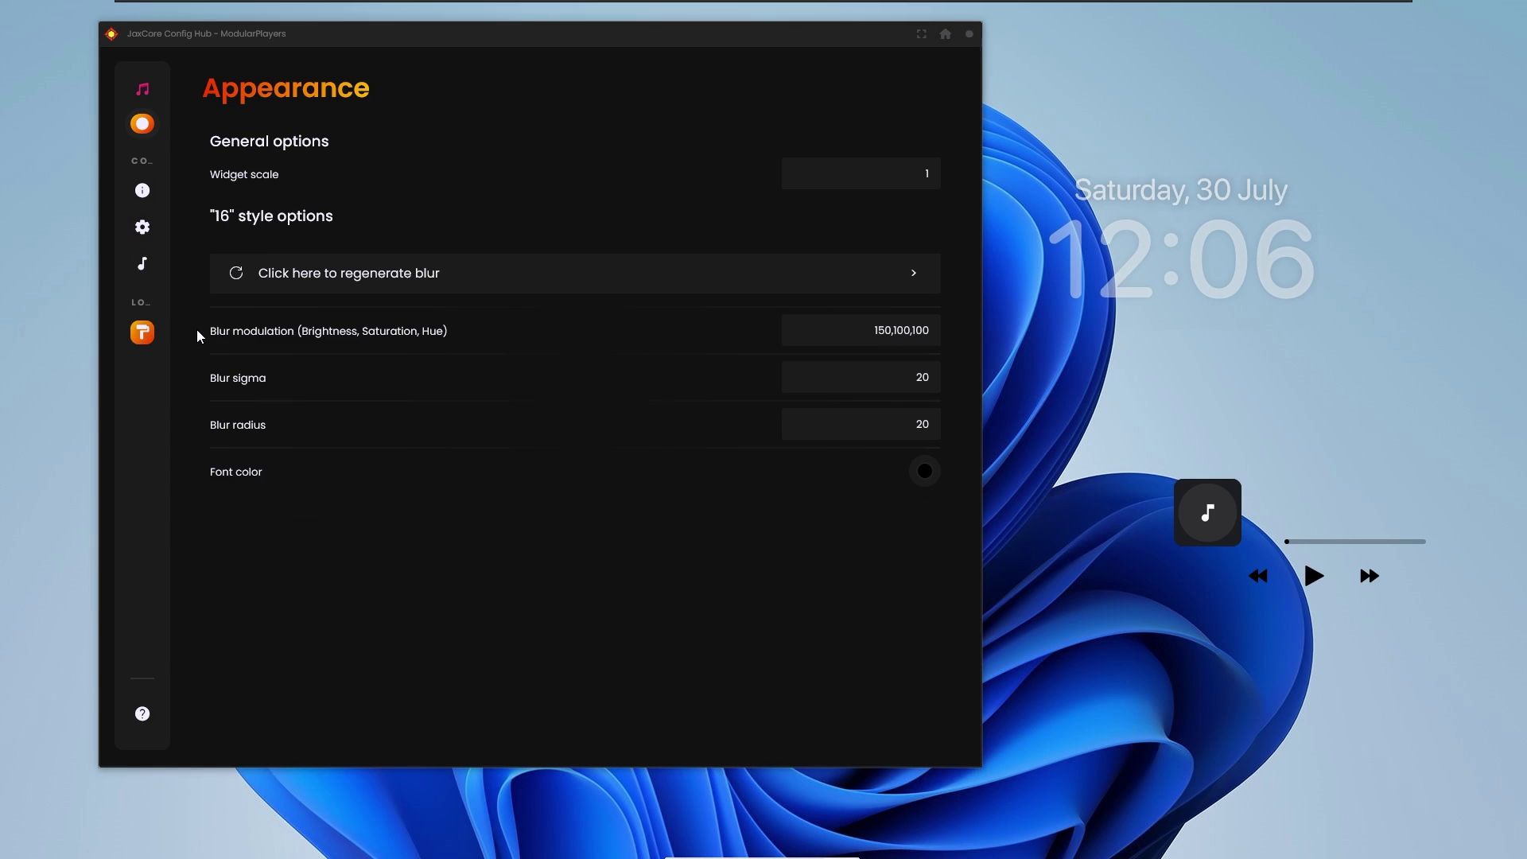
{"action": "left_click", "coordinate": [419, 274]}
{"action": "left_click", "coordinate": [159, 227]}
{"action": "scroll", "coordinate": [291, 561], "scroll_direction": "down", "scroll_amount": 1}
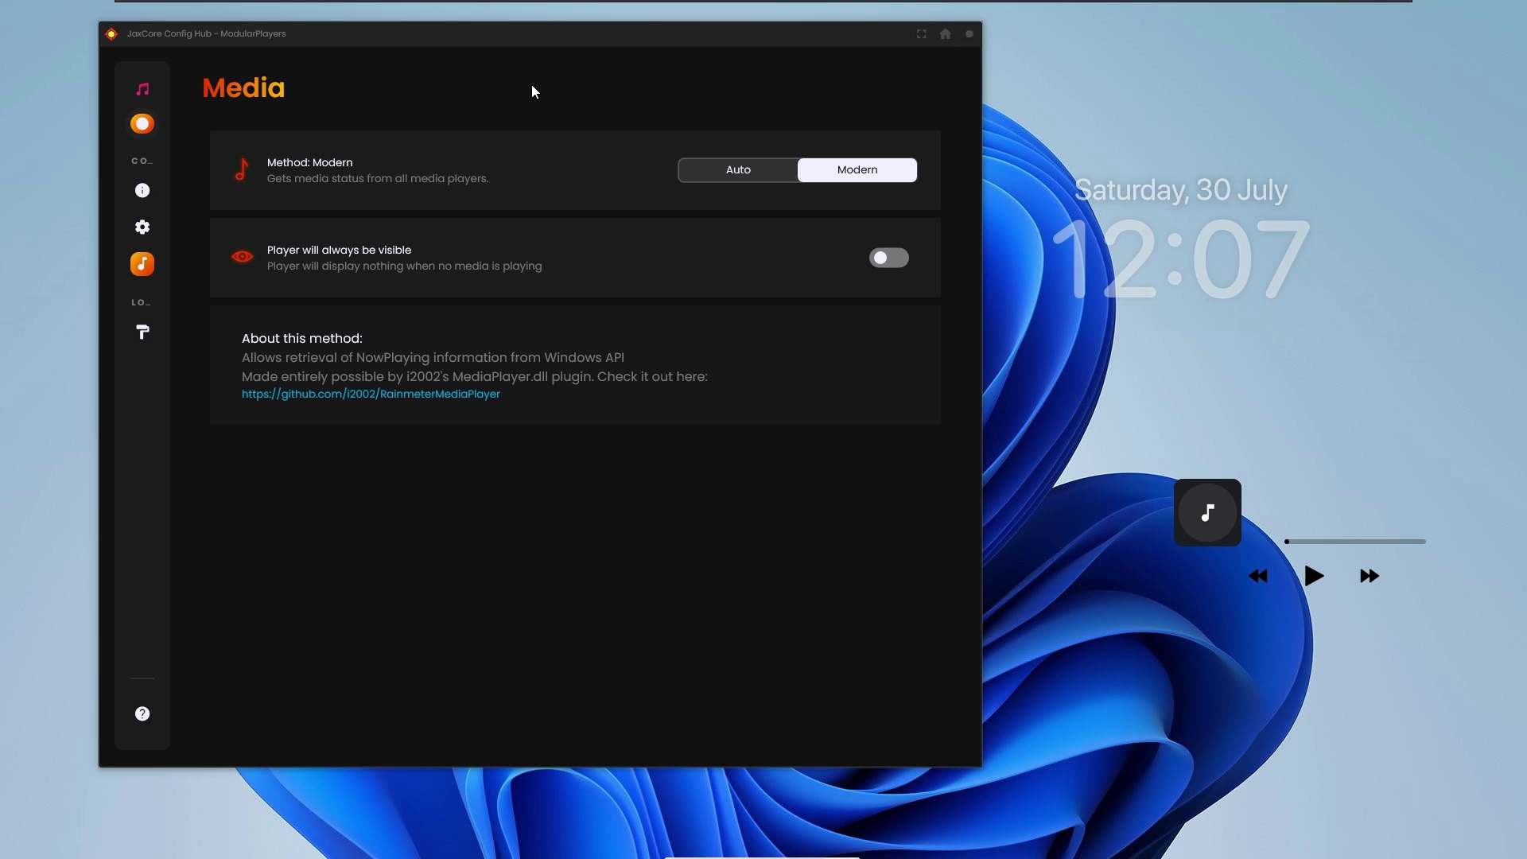
{"action": "left_click", "coordinate": [969, 33]}
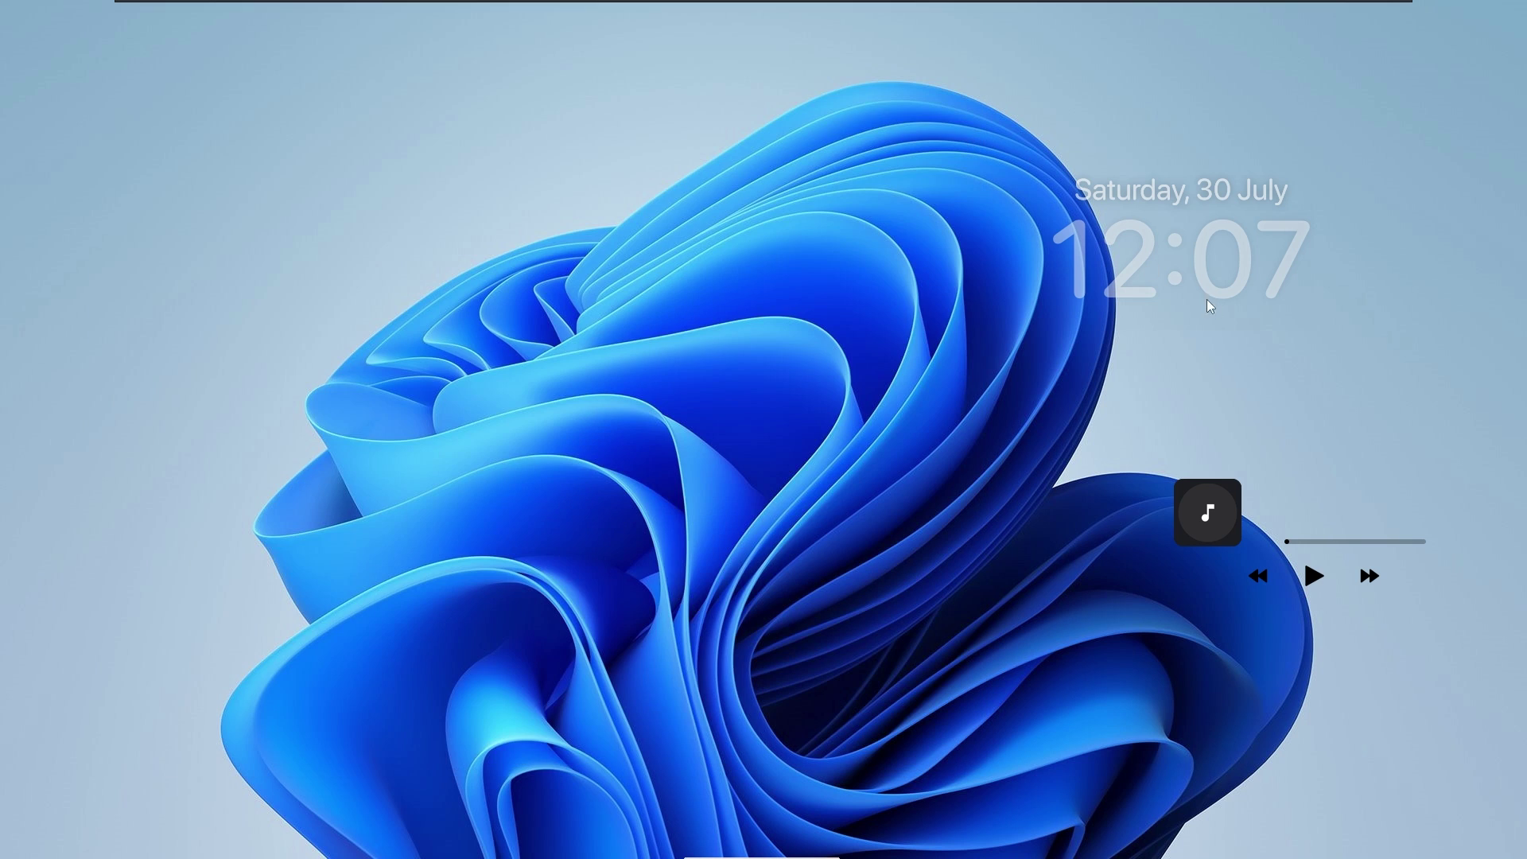
Centre the date-and-time clock widget horizontally on the desktop
{"action": "right_click", "coordinate": [1152, 238]}
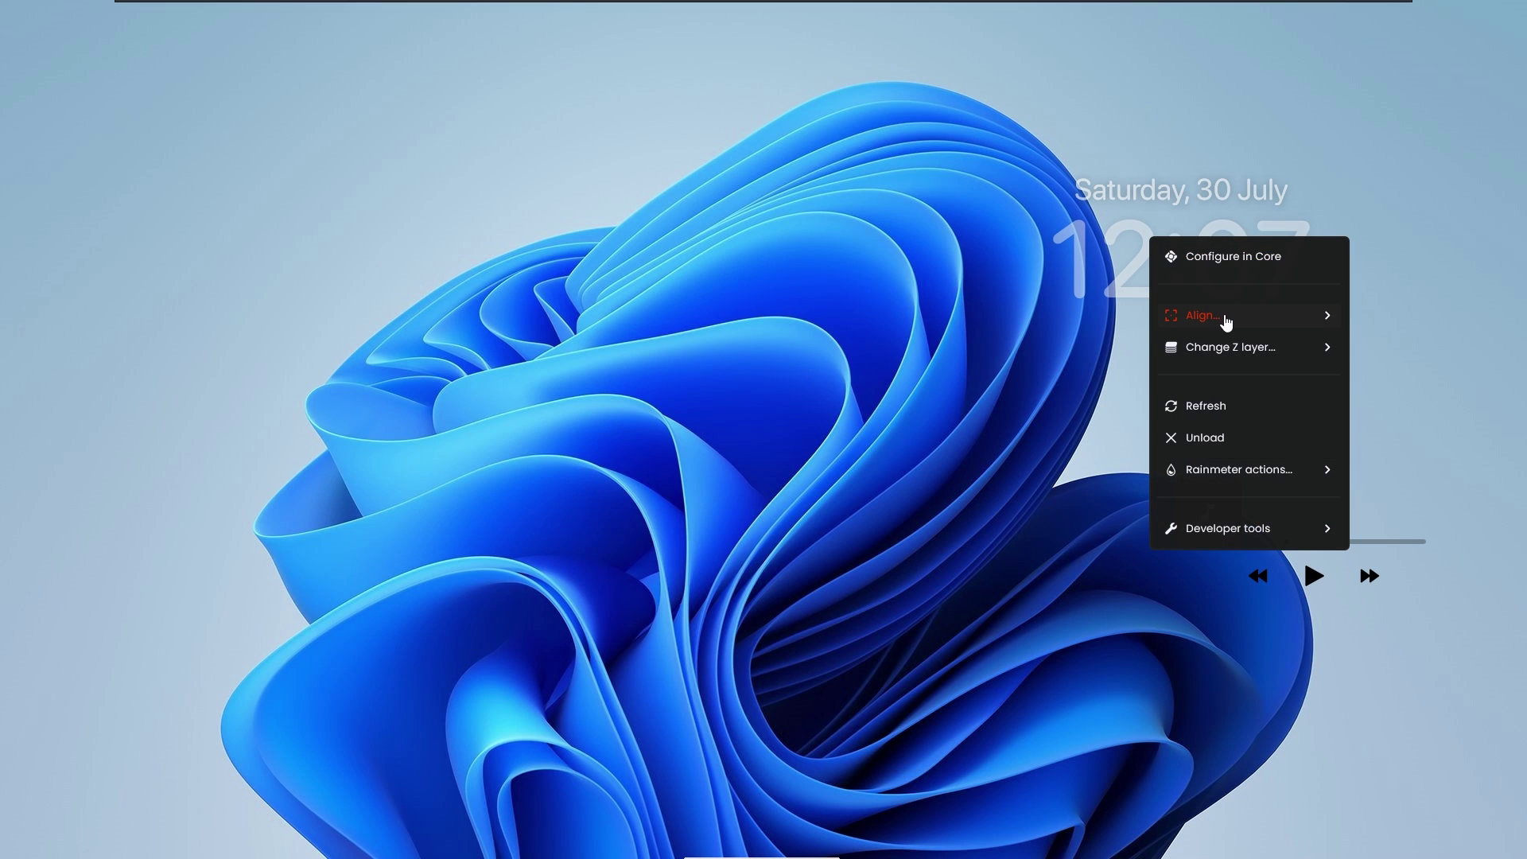
{"action": "left_click", "coordinate": [1225, 322]}
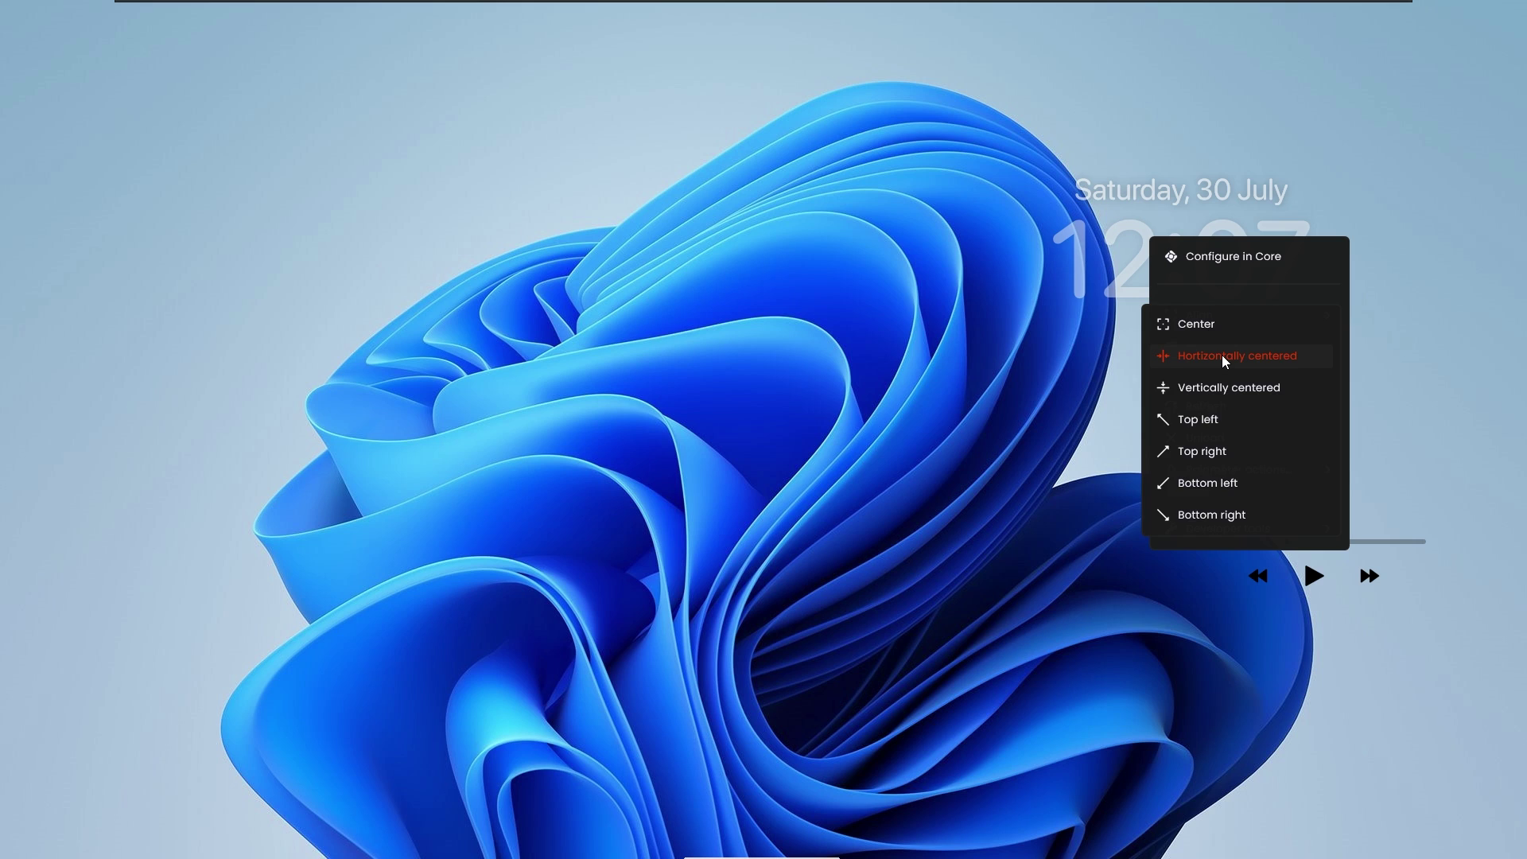
{"action": "left_click", "coordinate": [1226, 359]}
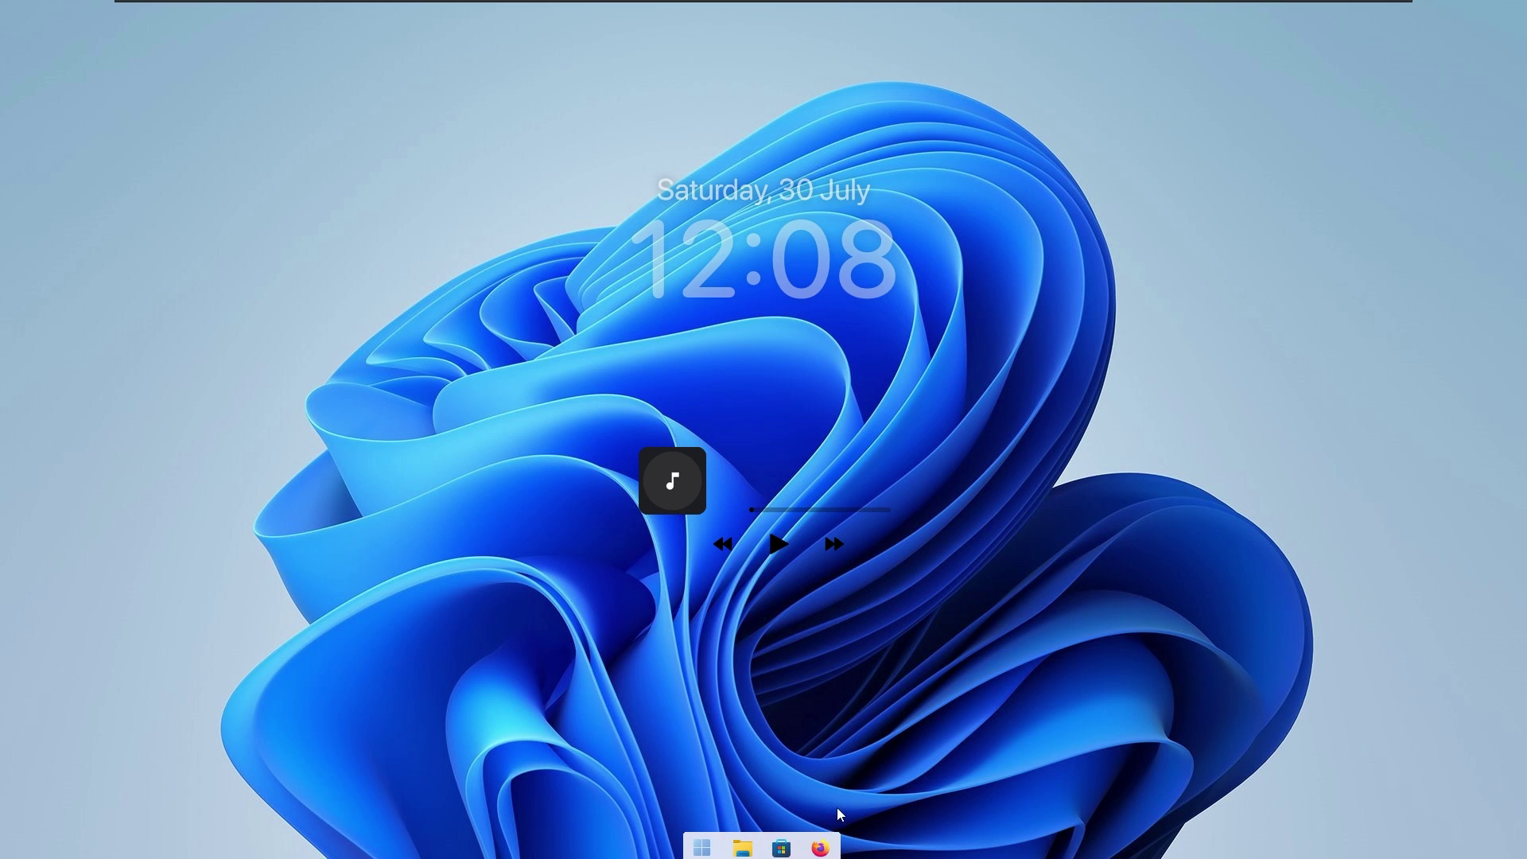
Download Droptop Basic Version.rmskin from the Droptop release page, open it, and minimize Firefox
{"action": "left_click", "coordinate": [827, 841]}
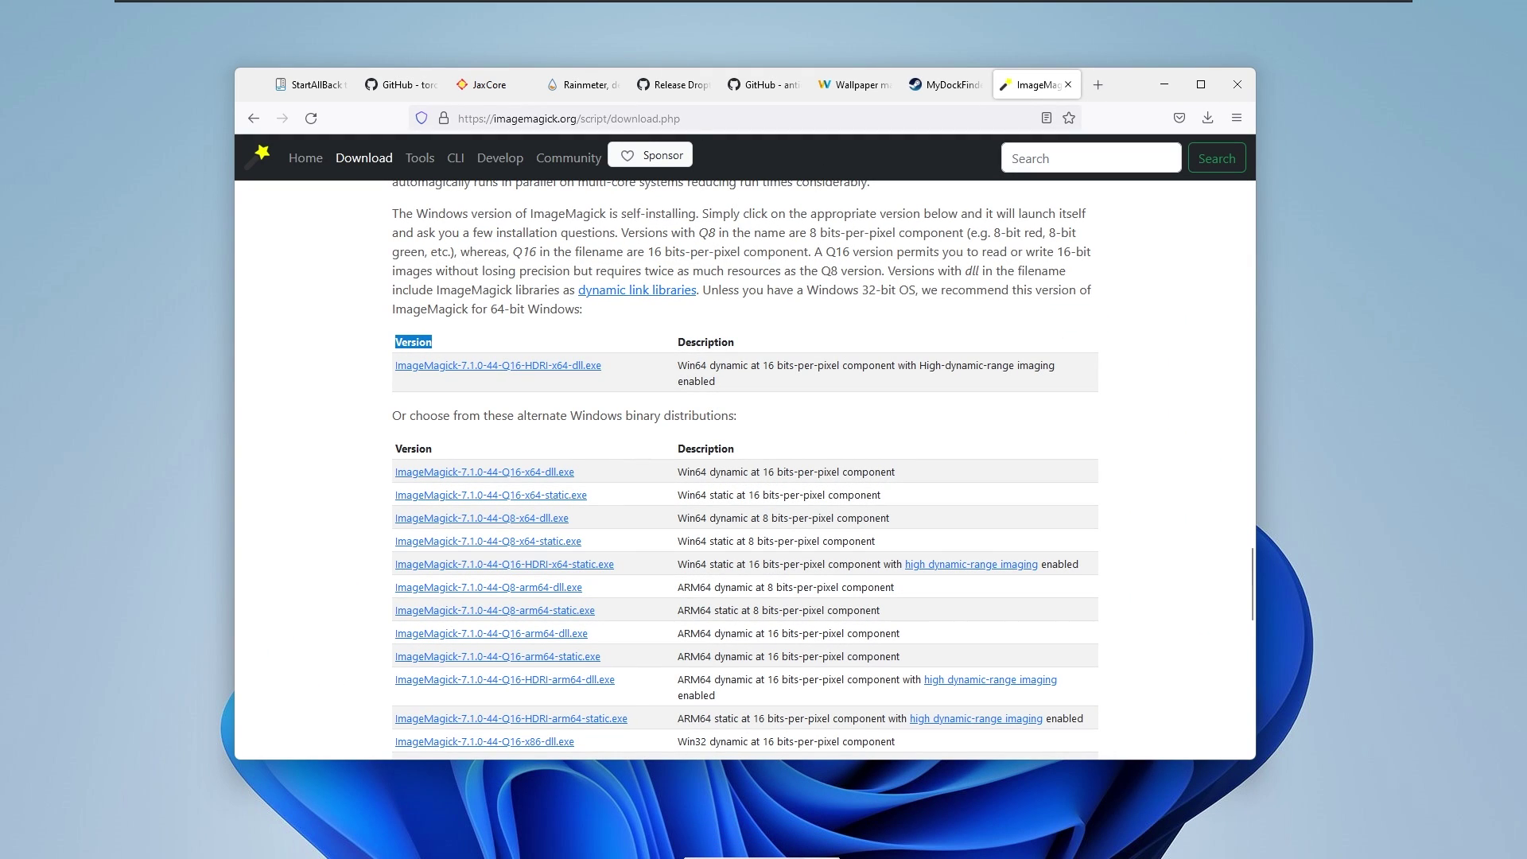
{"action": "left_click", "coordinate": [673, 99]}
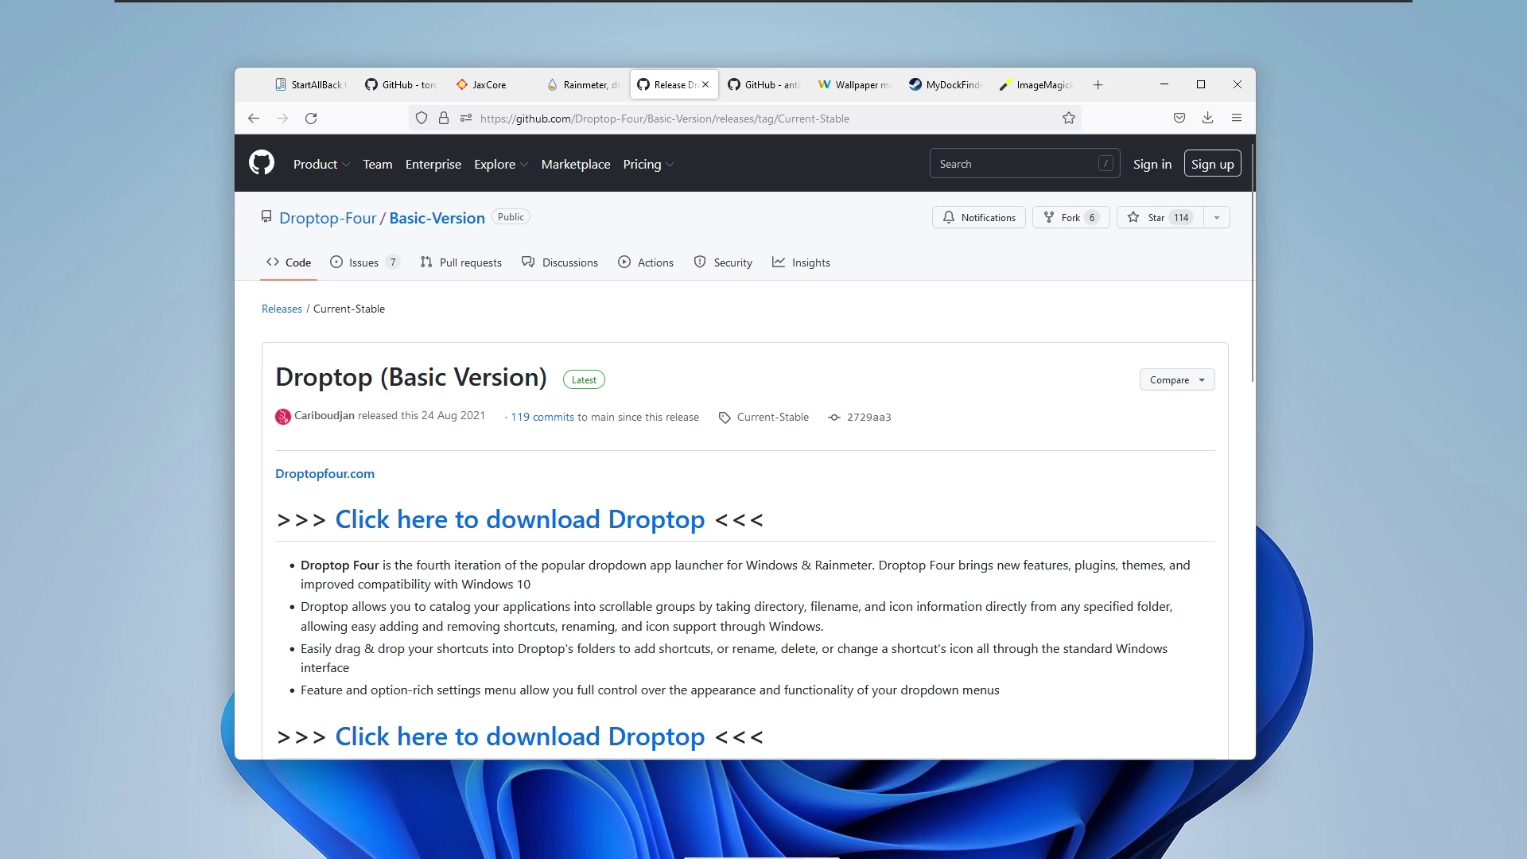
{"action": "left_click", "coordinate": [516, 533]}
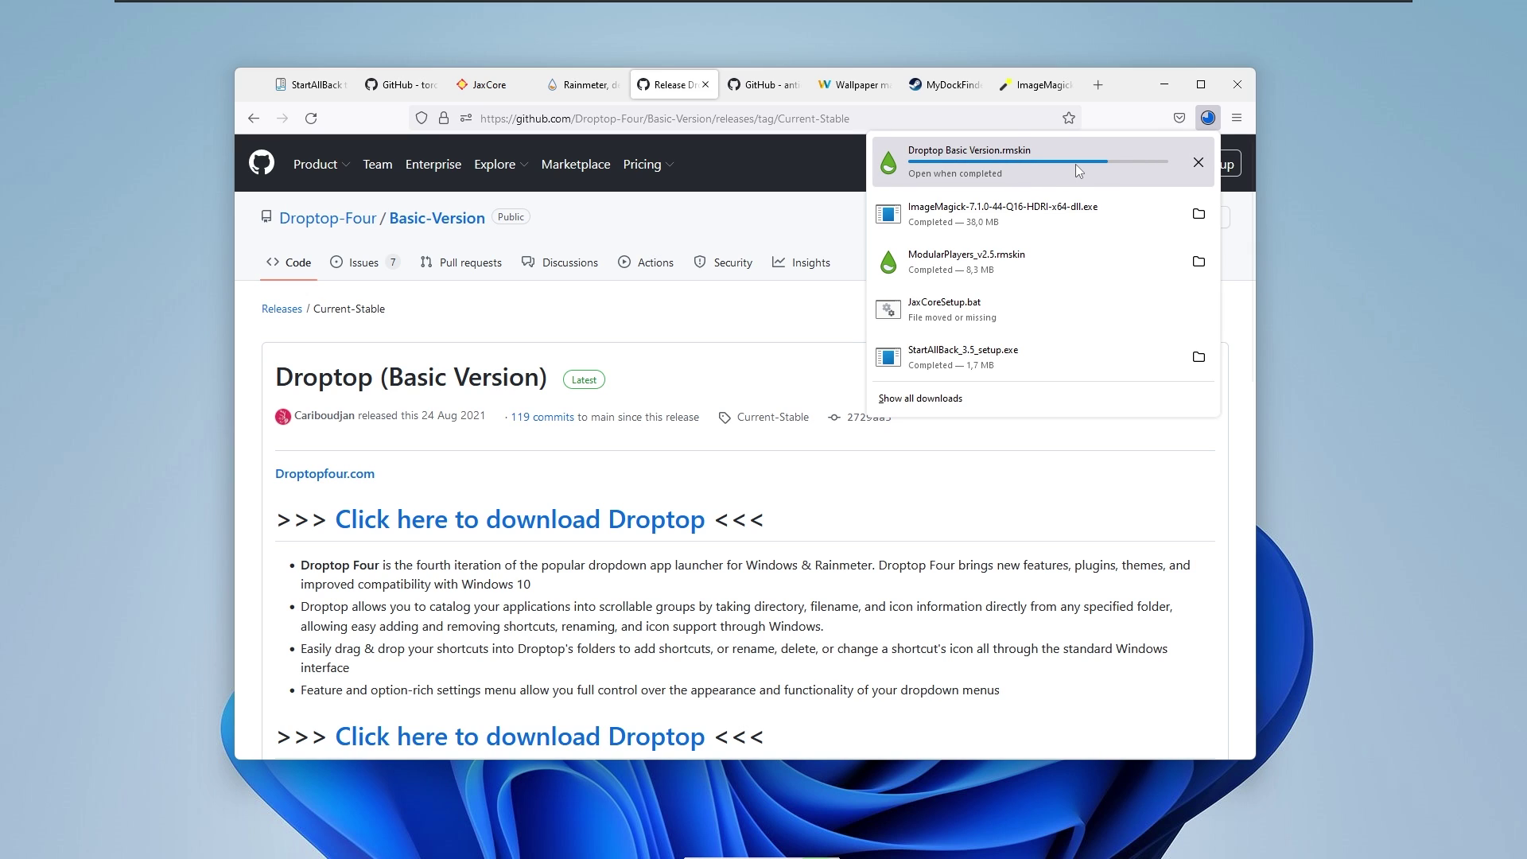
{"action": "left_click", "coordinate": [973, 171]}
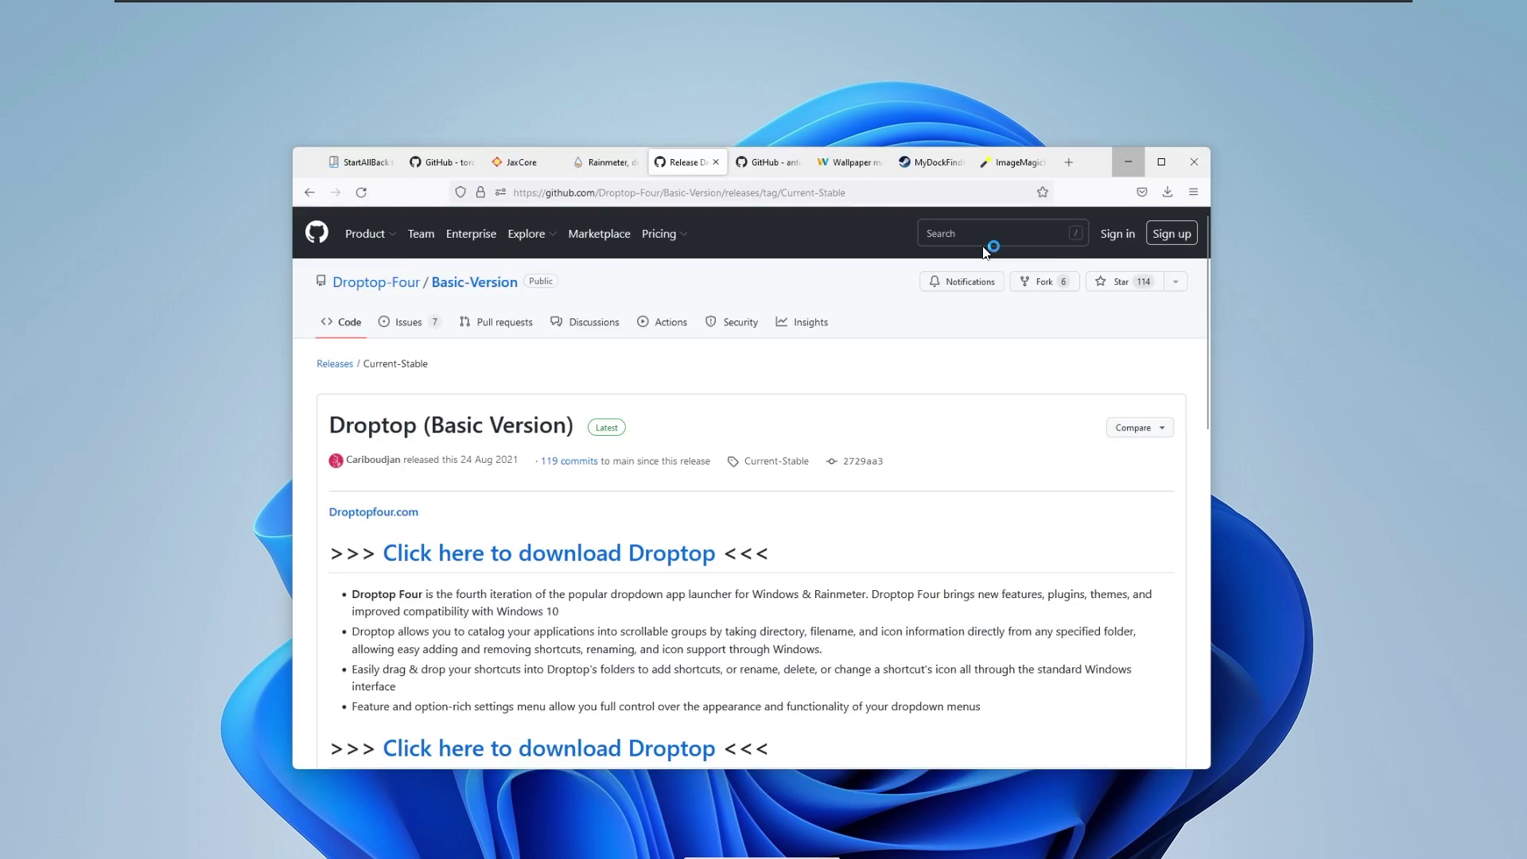
{"action": "left_click", "coordinate": [1167, 84]}
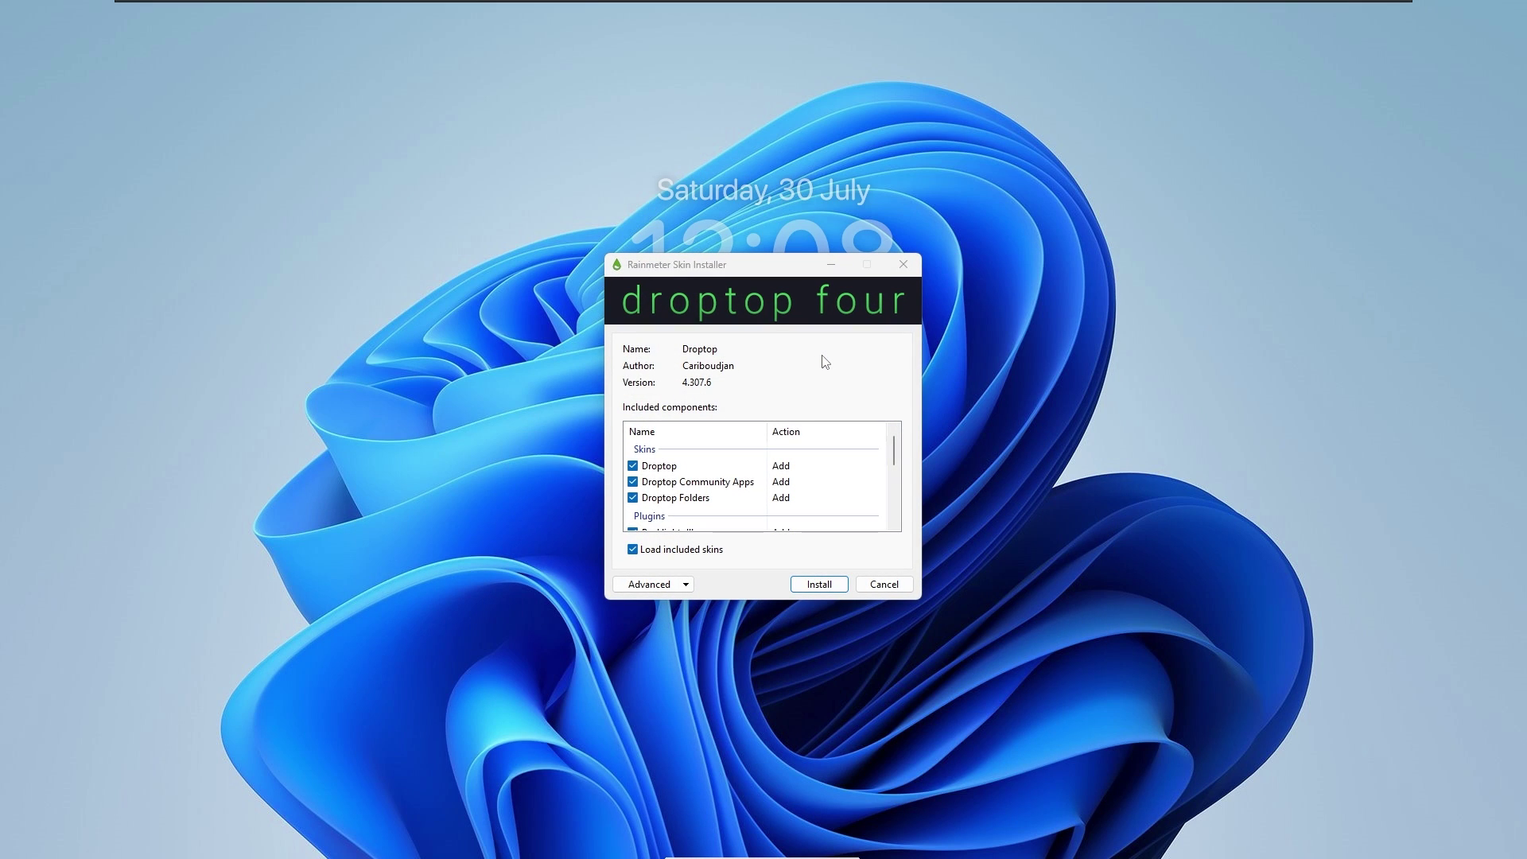
Install the Droptop skin package and choose English US as the setup language
{"action": "left_click", "coordinate": [810, 587]}
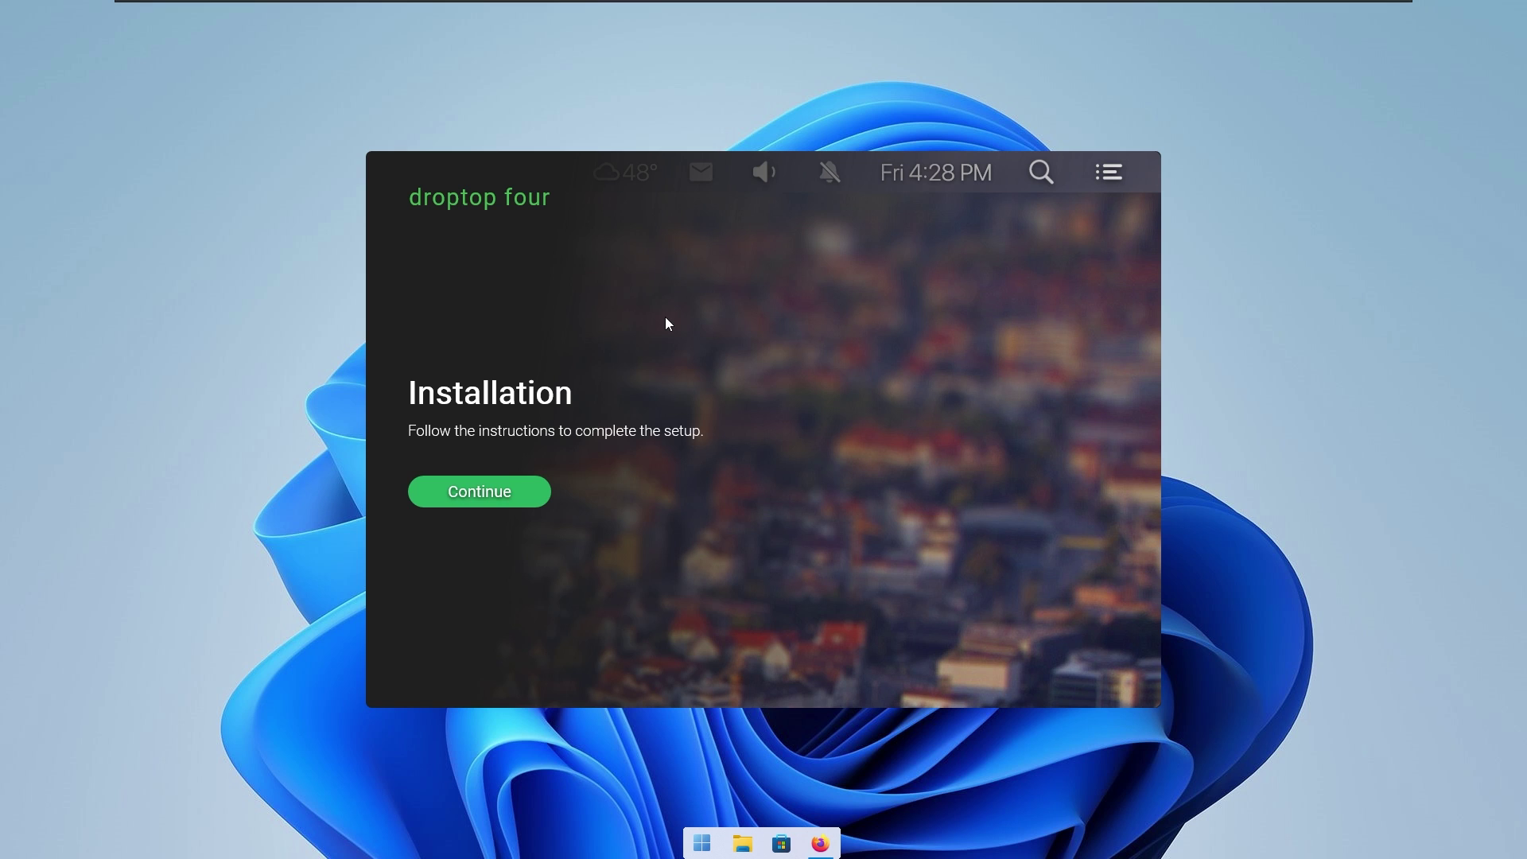
{"action": "left_click", "coordinate": [491, 509]}
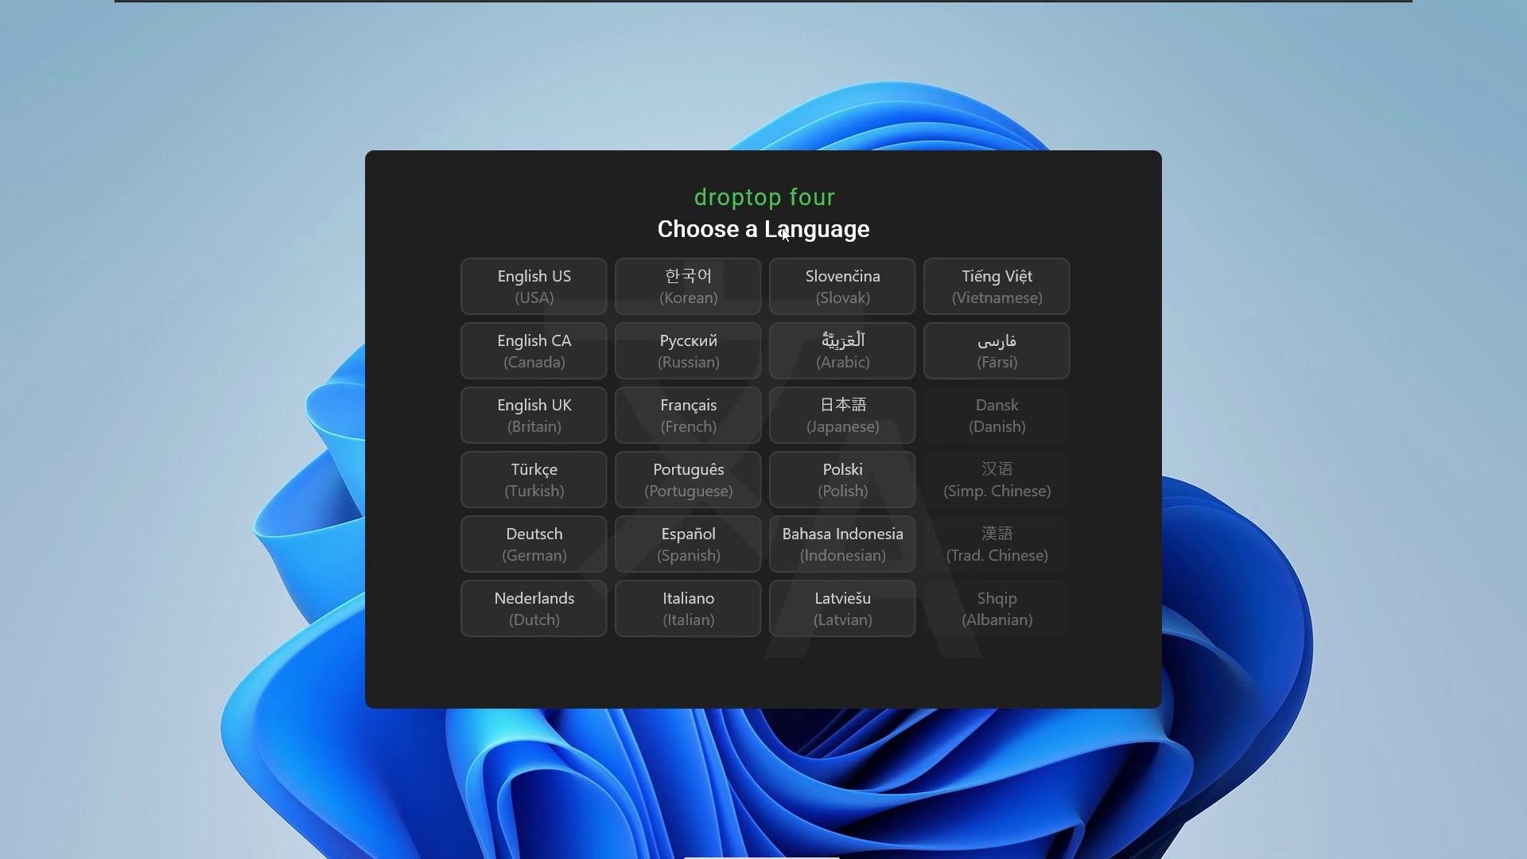
{"action": "left_click", "coordinate": [517, 295]}
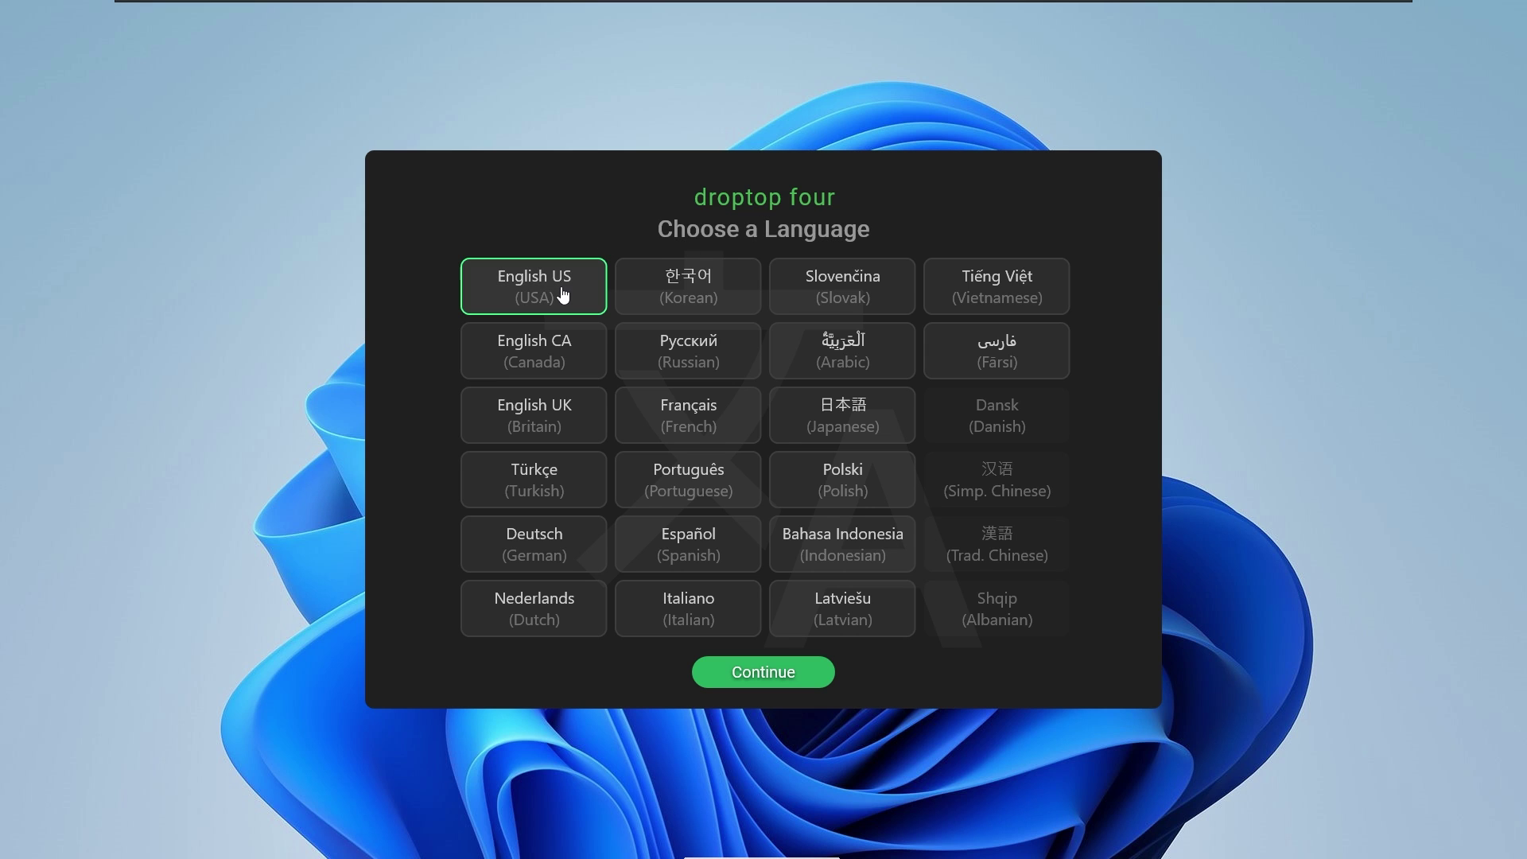
{"action": "left_click", "coordinate": [790, 678]}
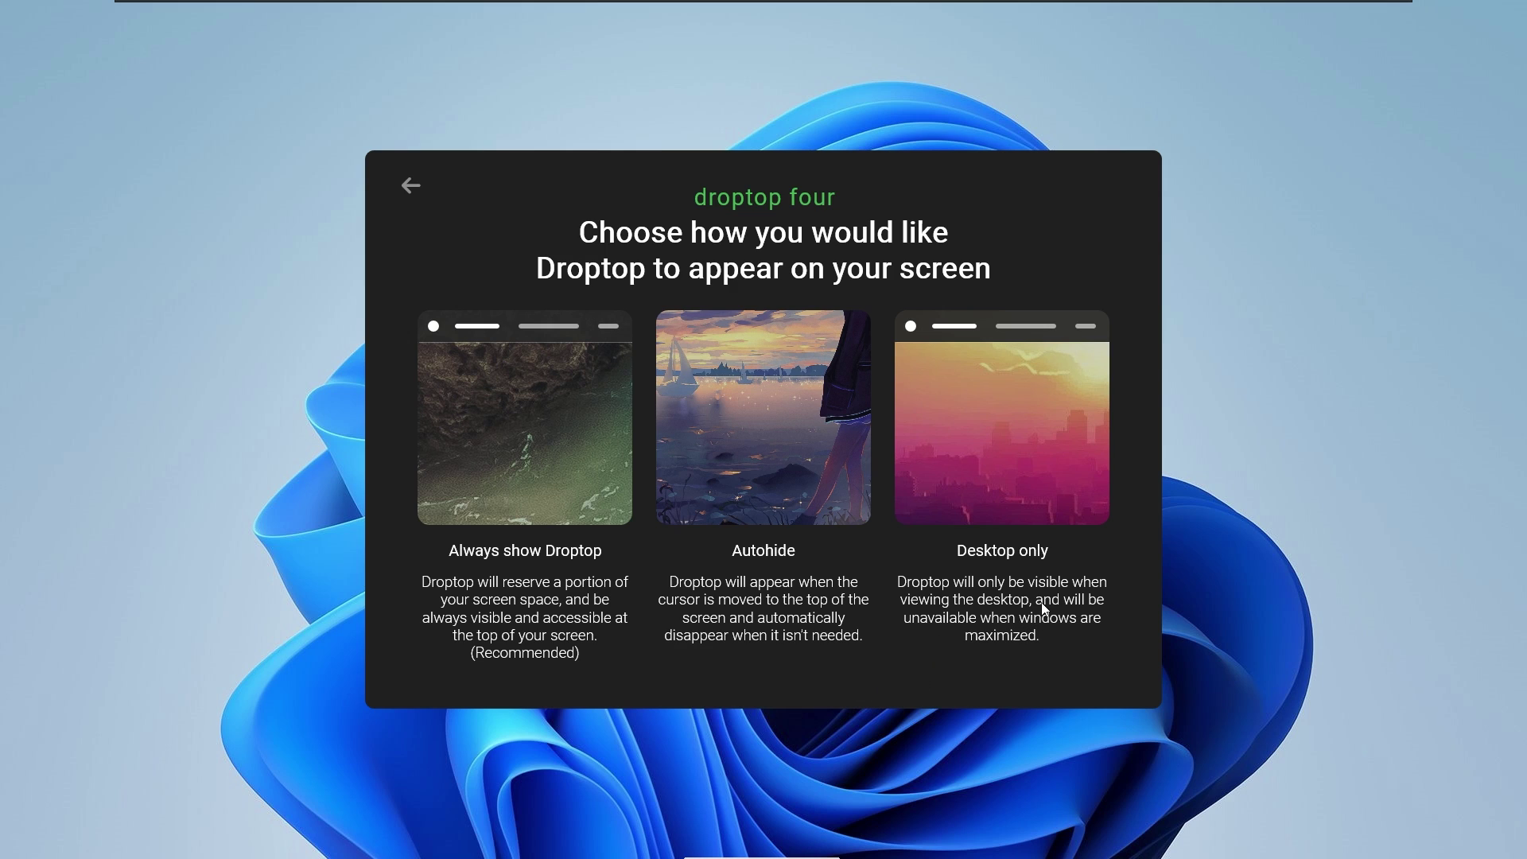
Set Droptop to Desktop only with Spotify, a Windows logo home button and Small bar size
{"action": "left_click", "coordinate": [1048, 470]}
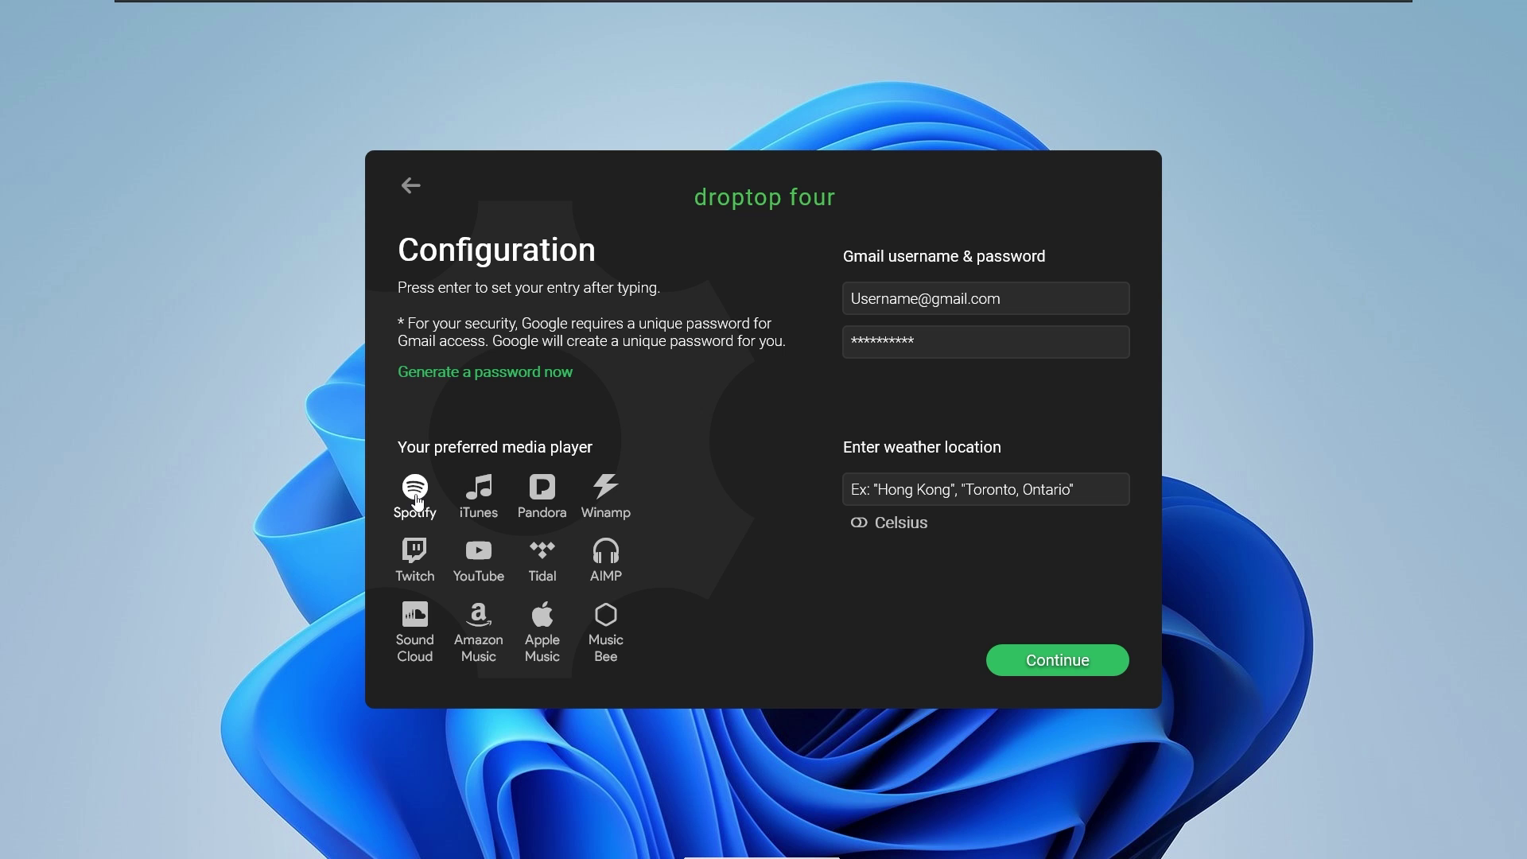
{"action": "left_click", "coordinate": [417, 499]}
{"action": "left_click", "coordinate": [1070, 660]}
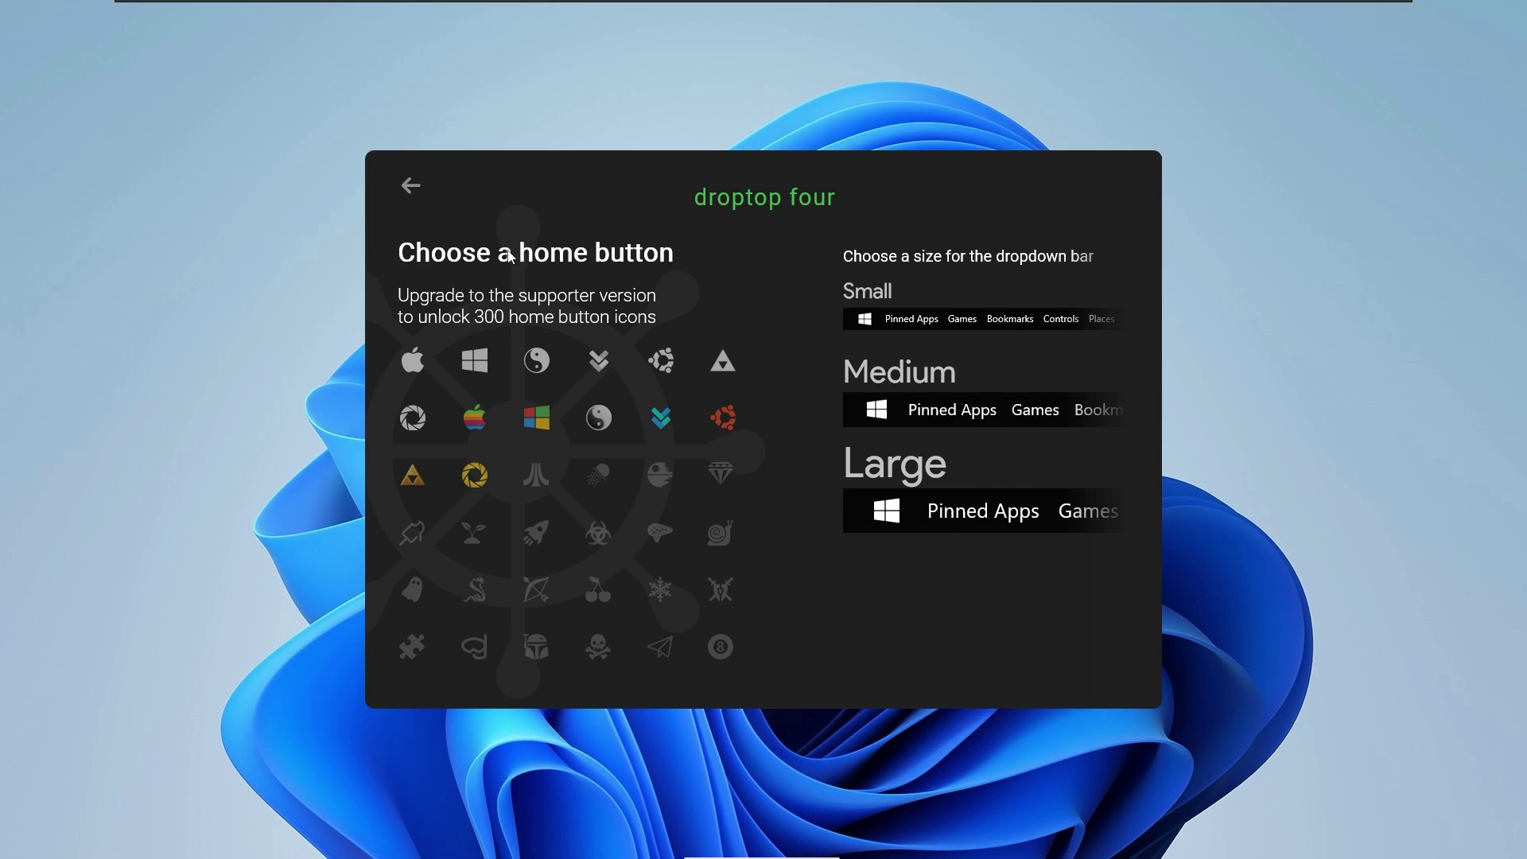
{"action": "left_click", "coordinate": [477, 365]}
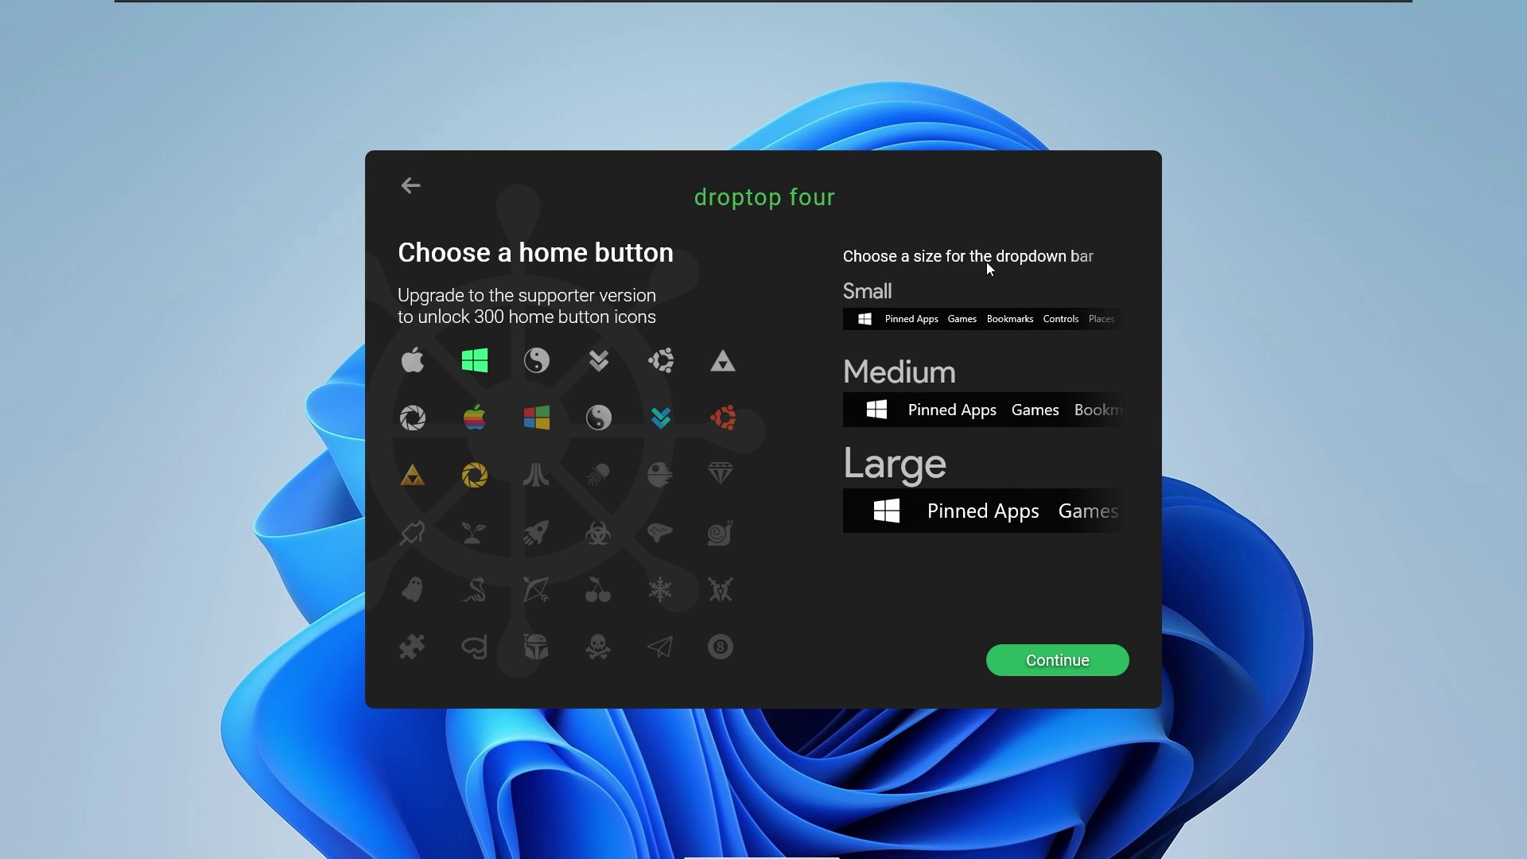
{"action": "left_click", "coordinate": [900, 319]}
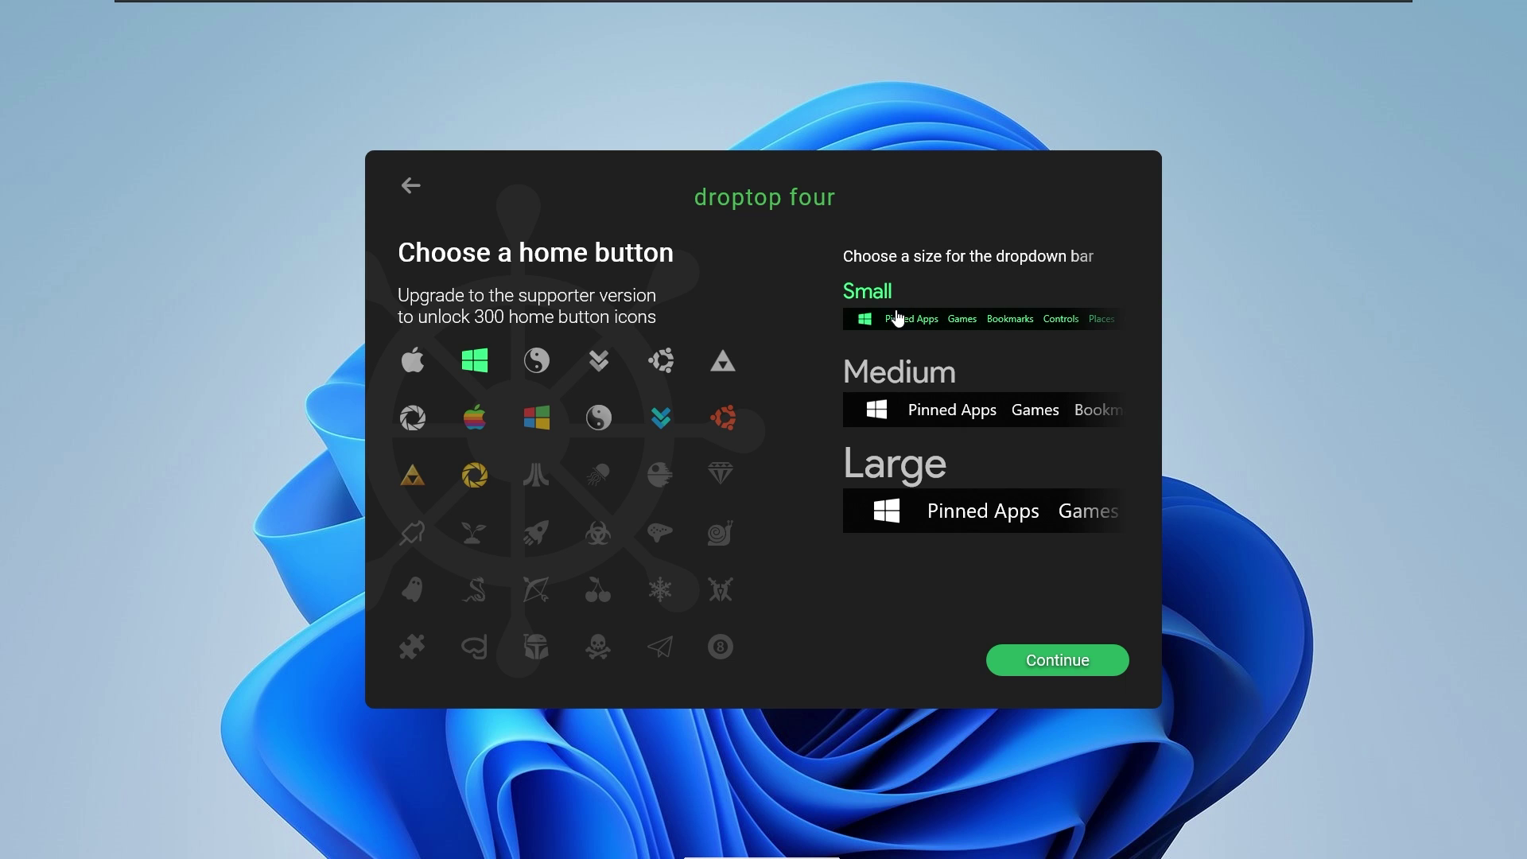
{"action": "left_click", "coordinate": [1048, 678]}
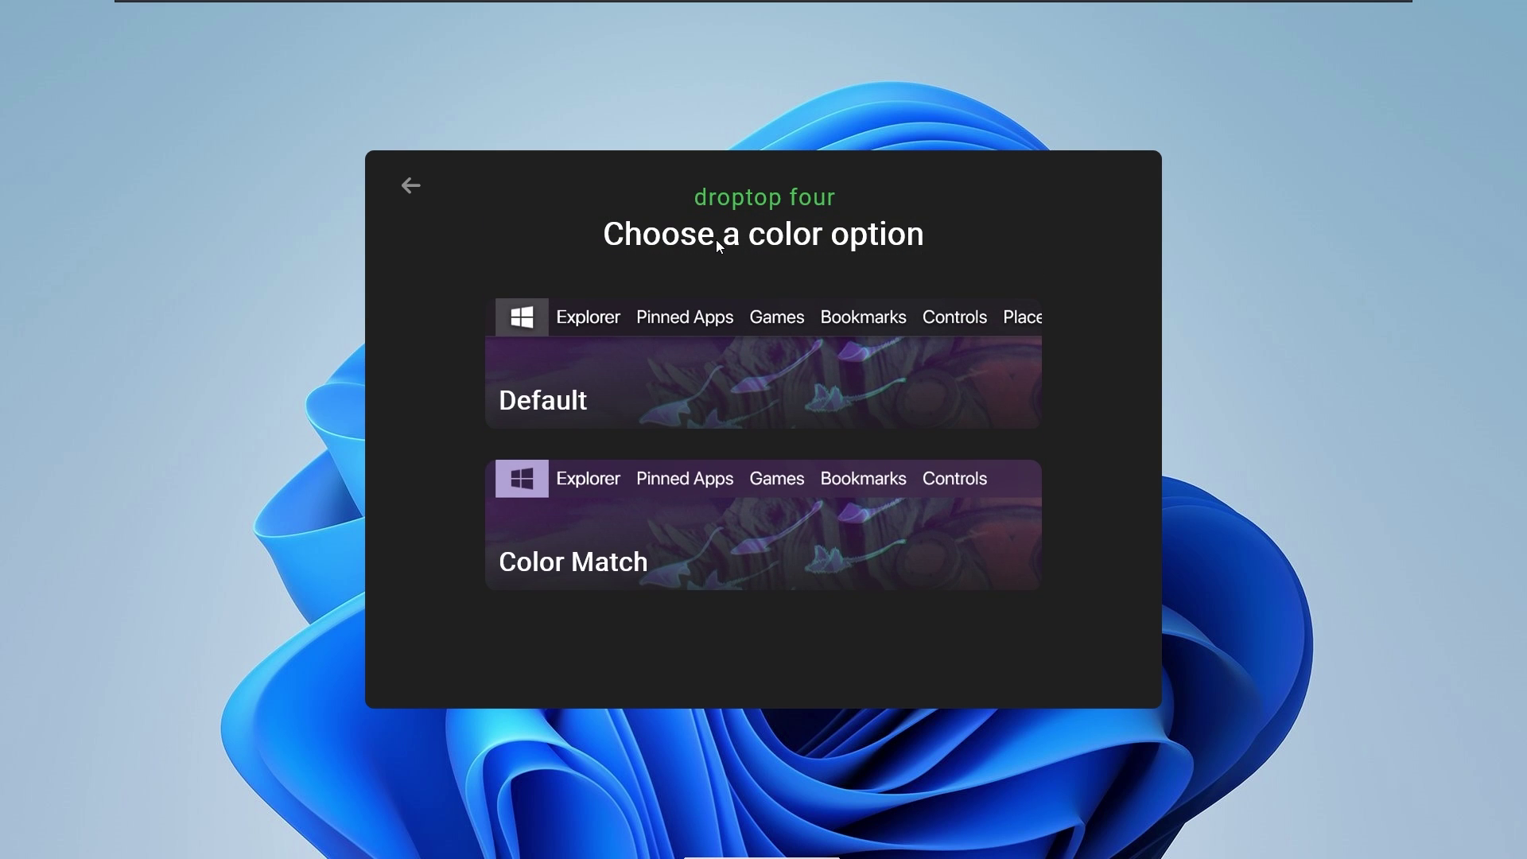
Pick the Default colour, skip the supporter version with Maybe later, and finish setup
{"action": "left_click", "coordinate": [719, 364]}
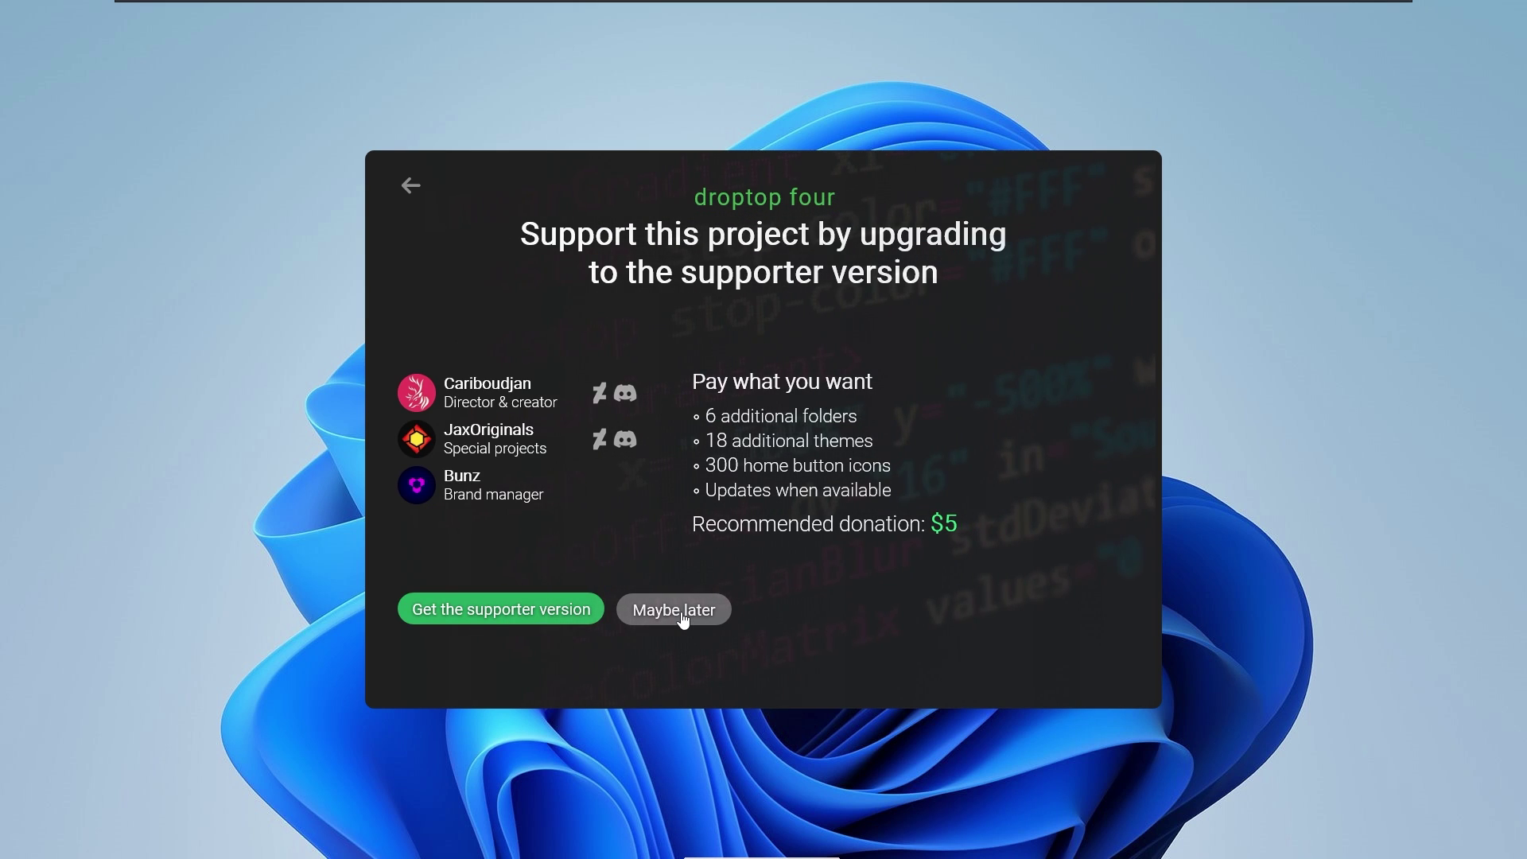
{"action": "left_click", "coordinate": [682, 615]}
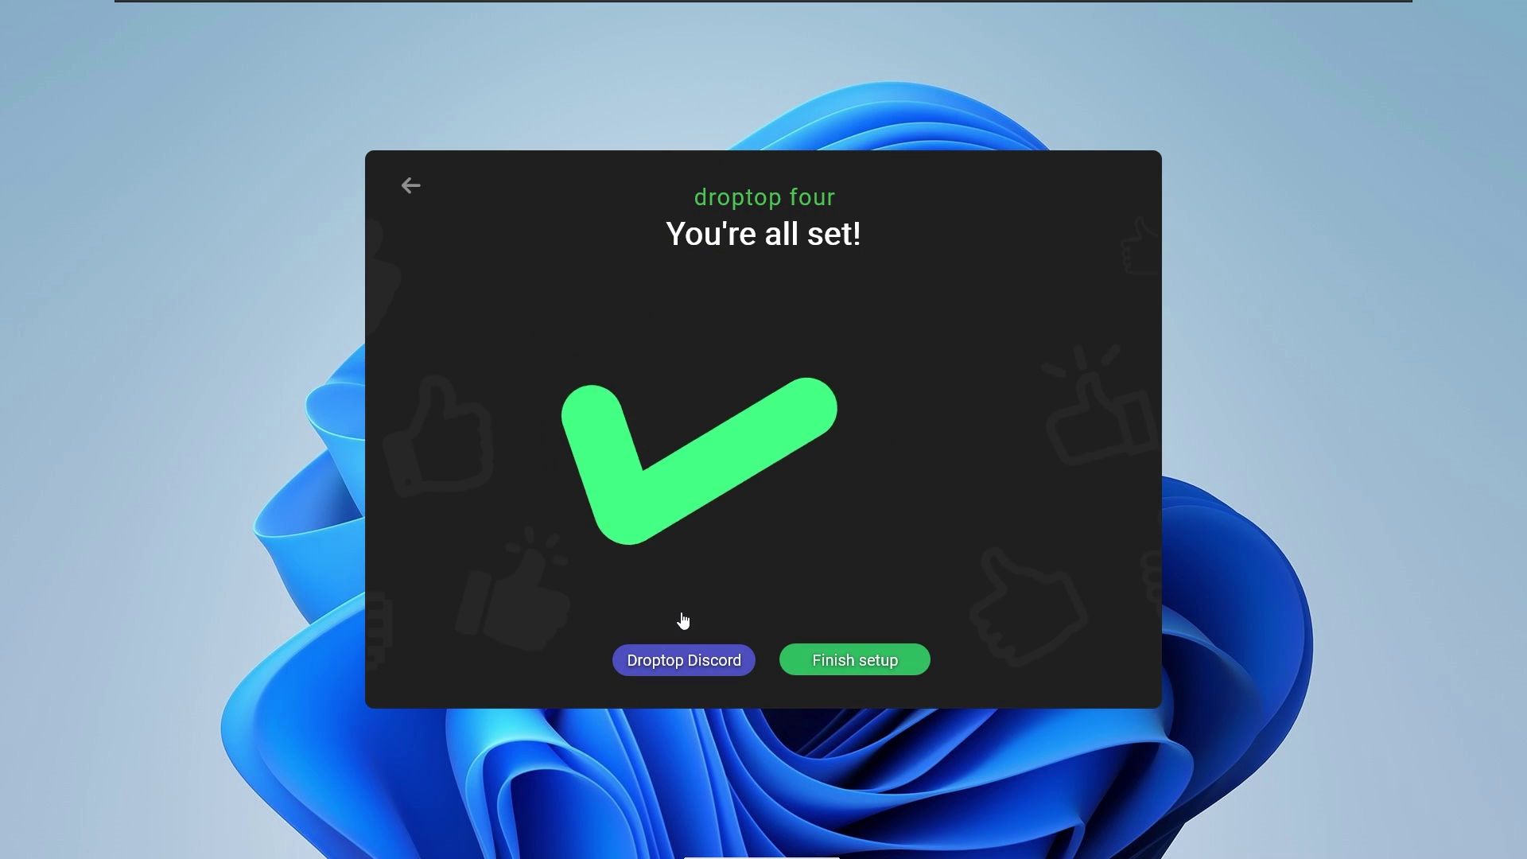
{"action": "left_click", "coordinate": [881, 671]}
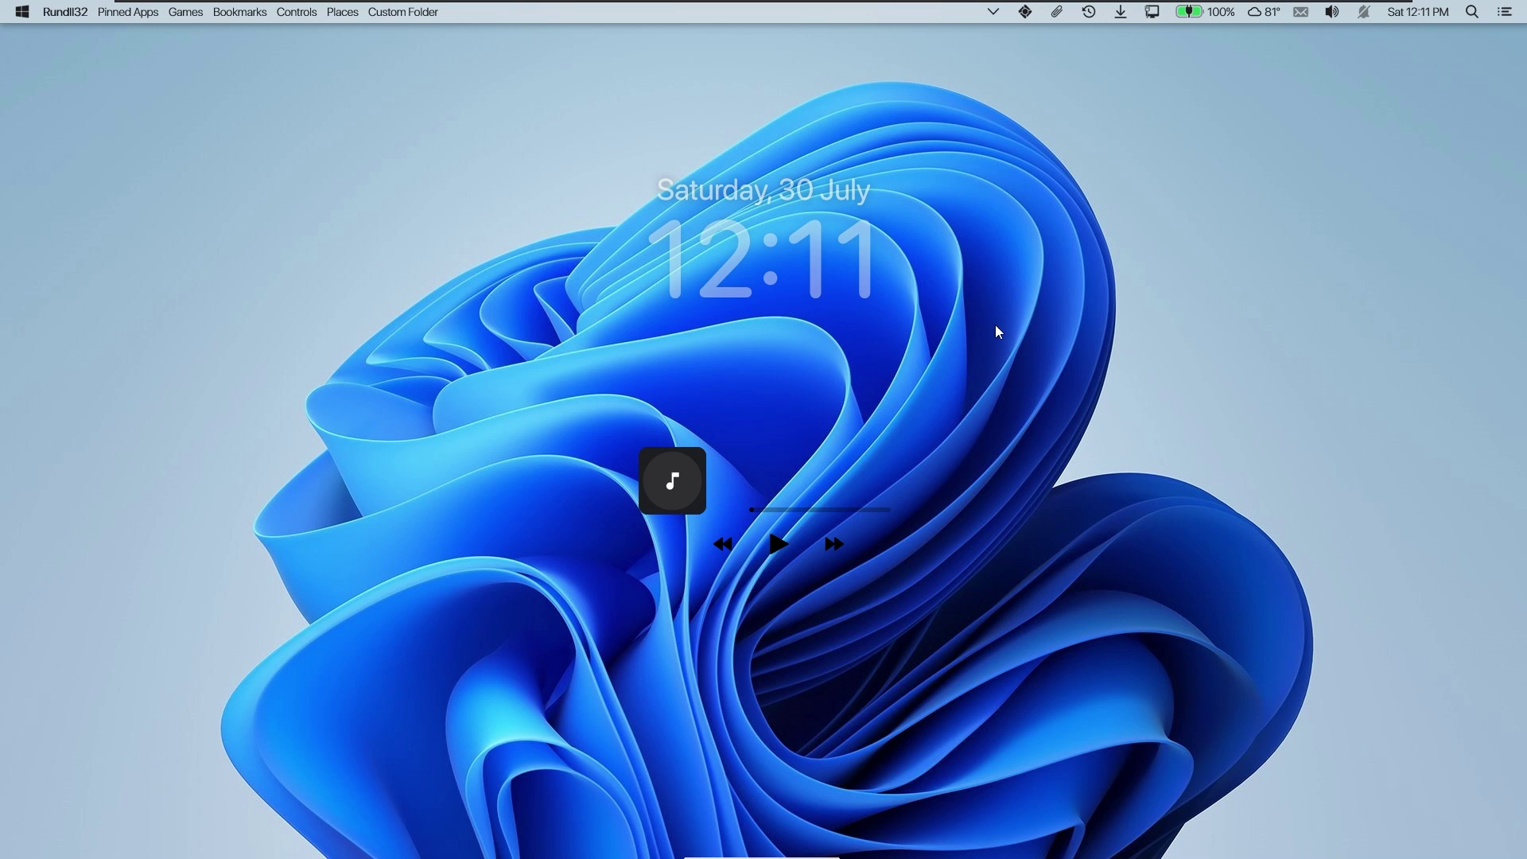
{"action": "left_click", "coordinate": [28, 16]}
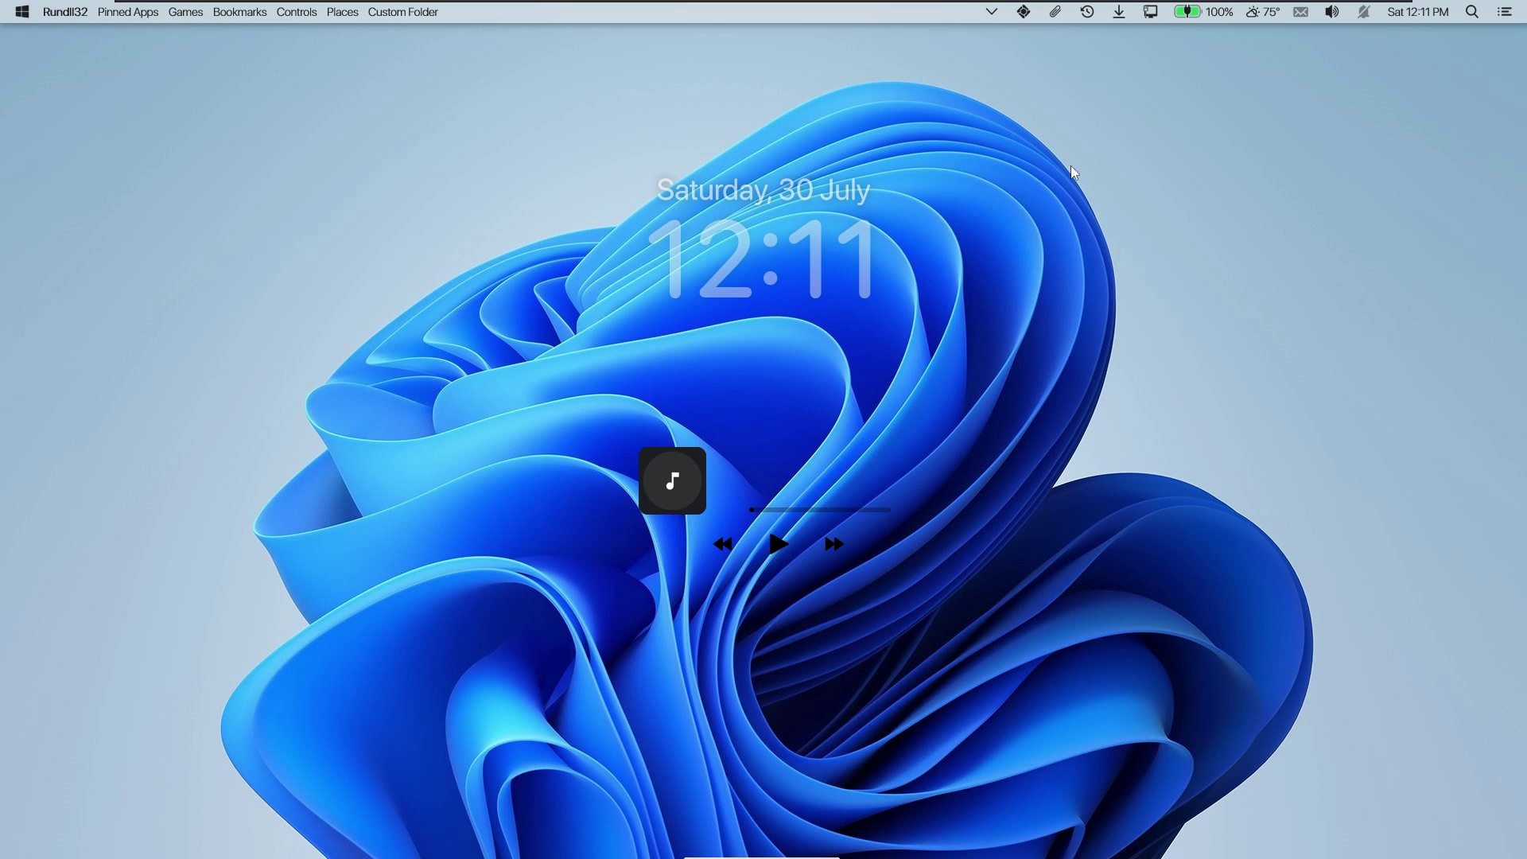
Maximize Firefox and open the releases of antiden's macOS-cursors-for-Windows repository
{"action": "left_click", "coordinate": [822, 845]}
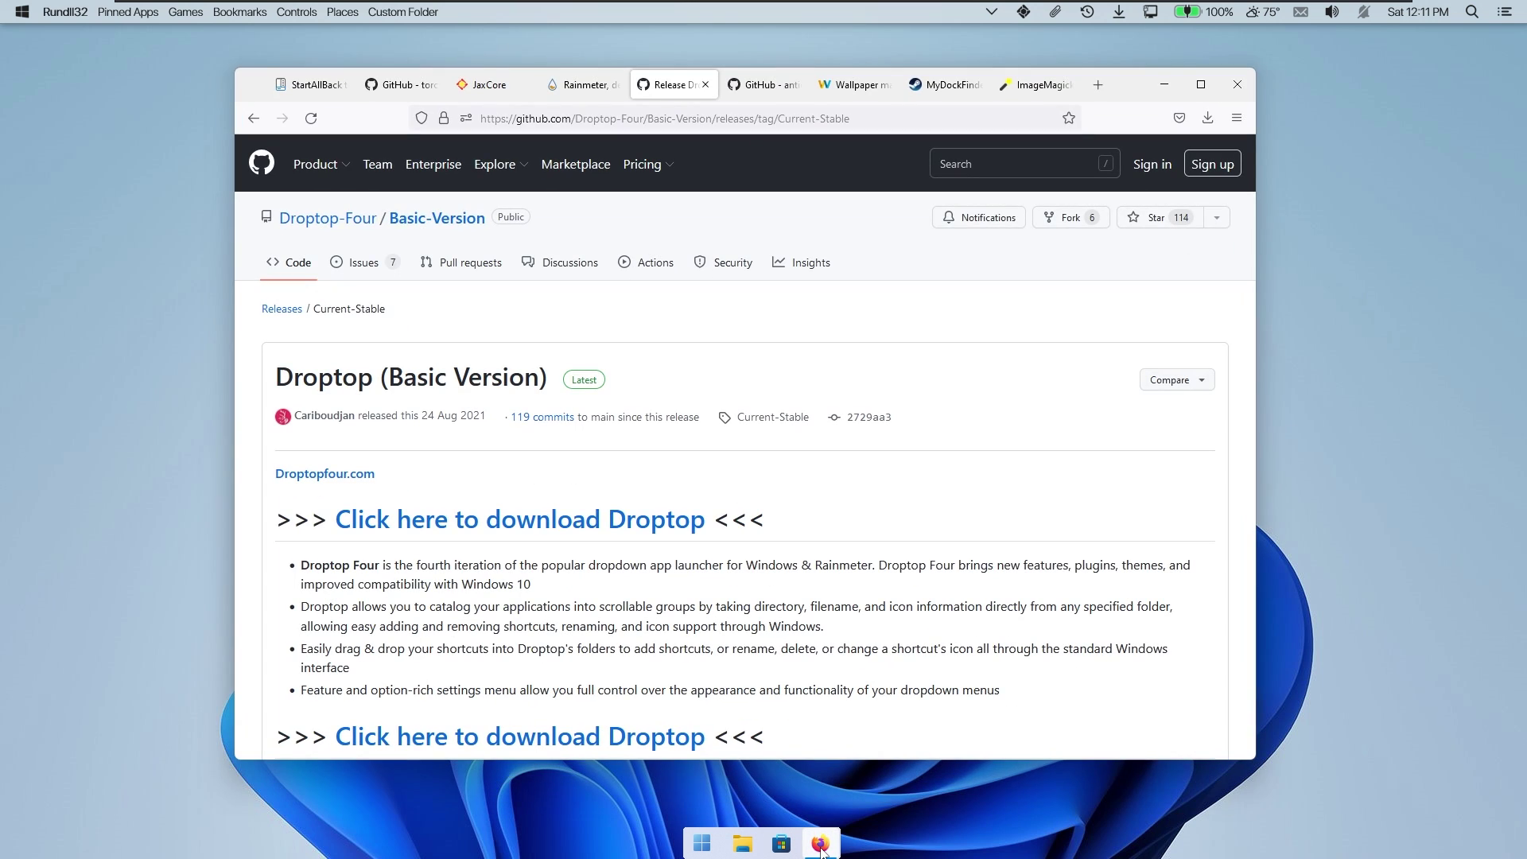
{"action": "left_click", "coordinate": [1201, 84]}
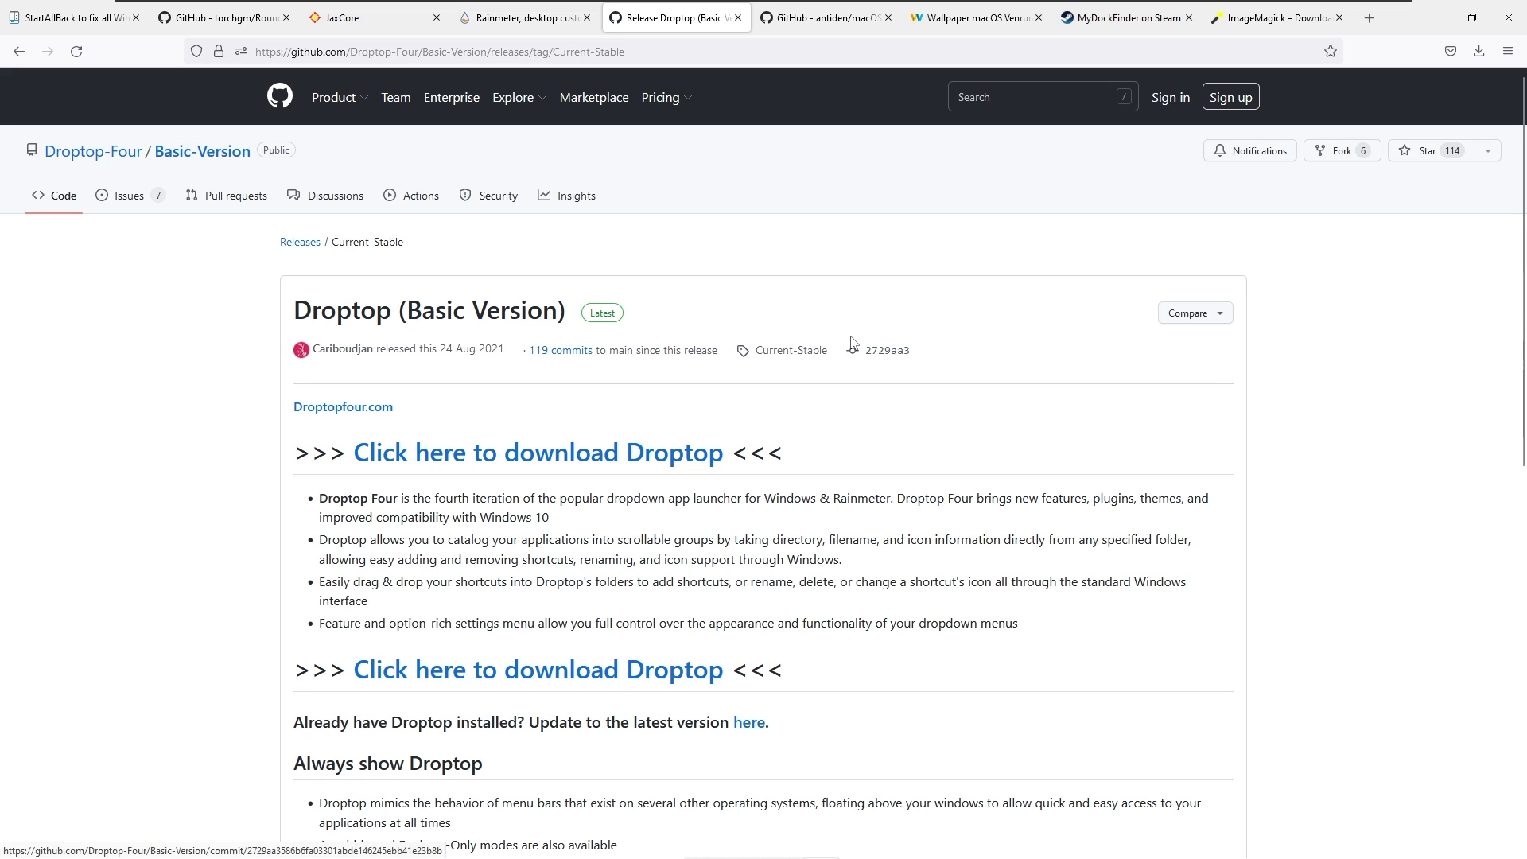
{"action": "left_click", "coordinate": [830, 18]}
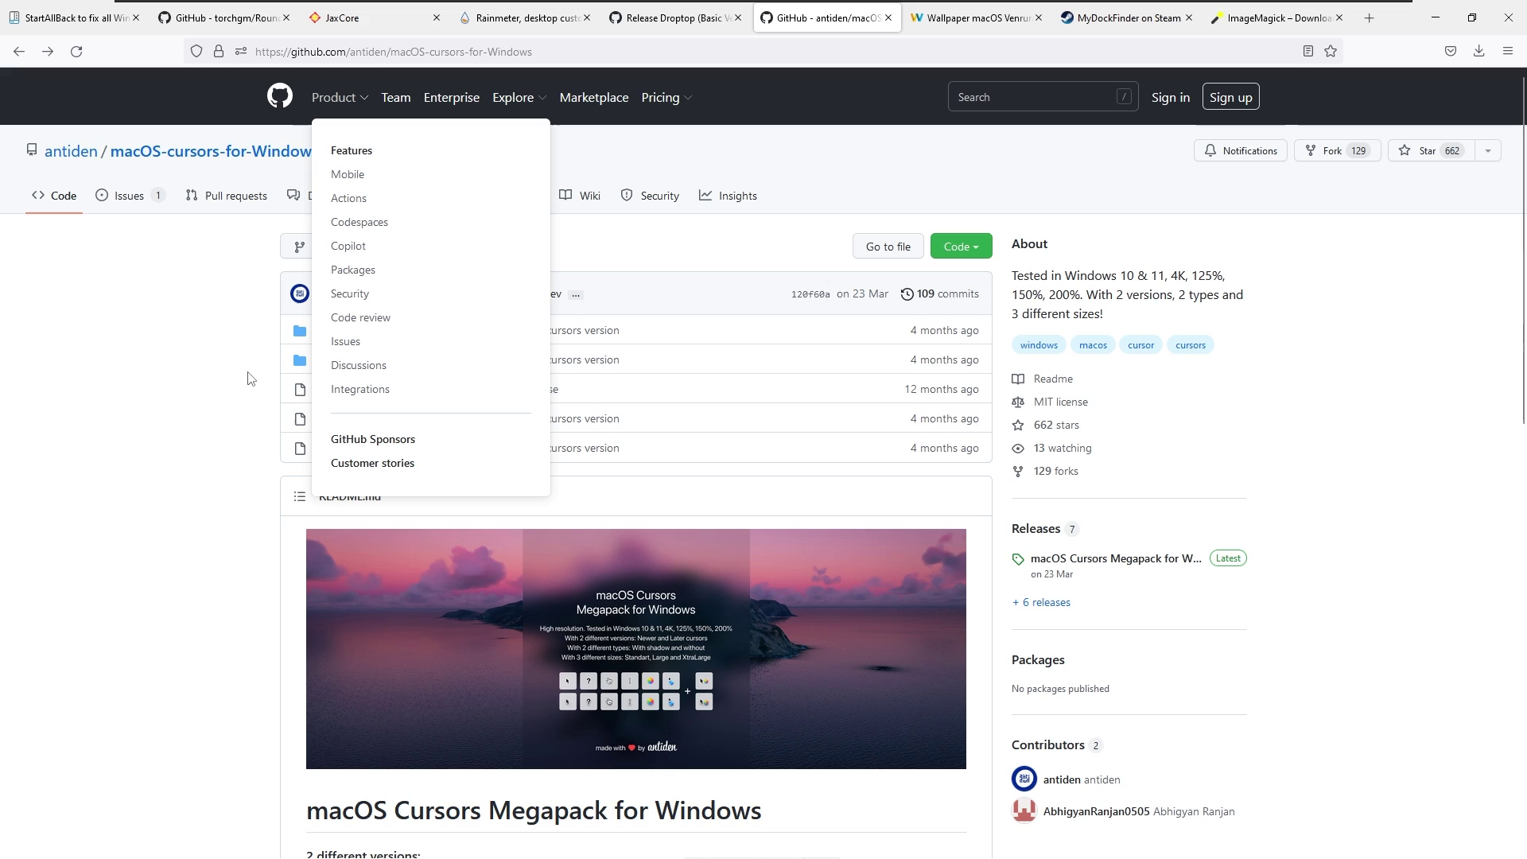
{"action": "left_click", "coordinate": [1042, 603]}
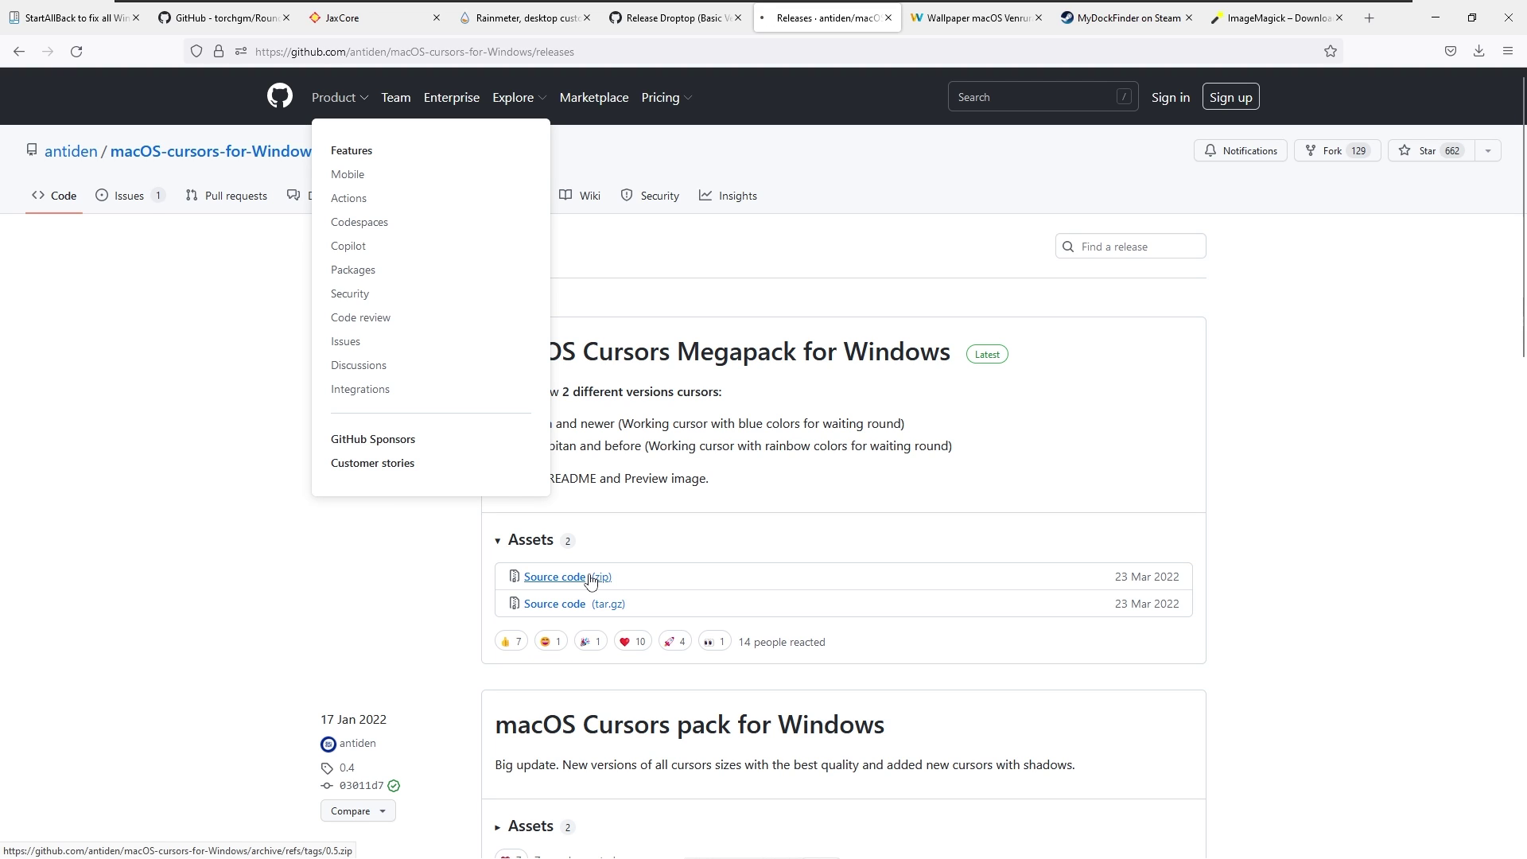
Download the Megapack's Source code (zip) and show it in its folder
{"action": "left_click", "coordinate": [590, 581]}
{"action": "right_click", "coordinate": [1347, 80]}
{"action": "left_click", "coordinate": [1400, 156]}
{"action": "key", "text": "ctrl+w"}
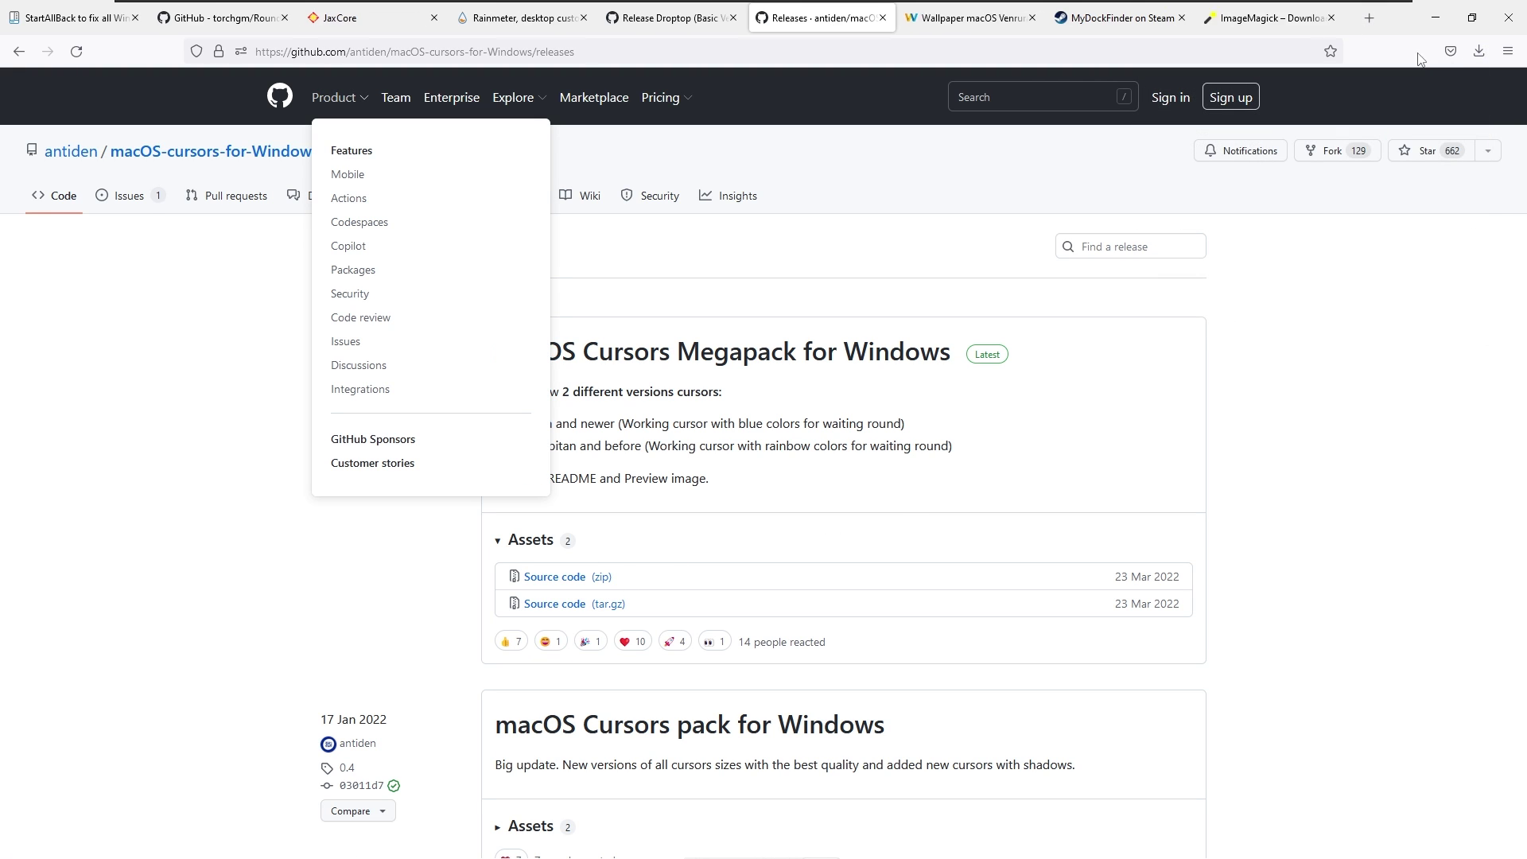
Extract the downloaded macOS cursor pack zip
{"action": "right_click", "coordinate": [596, 354]}
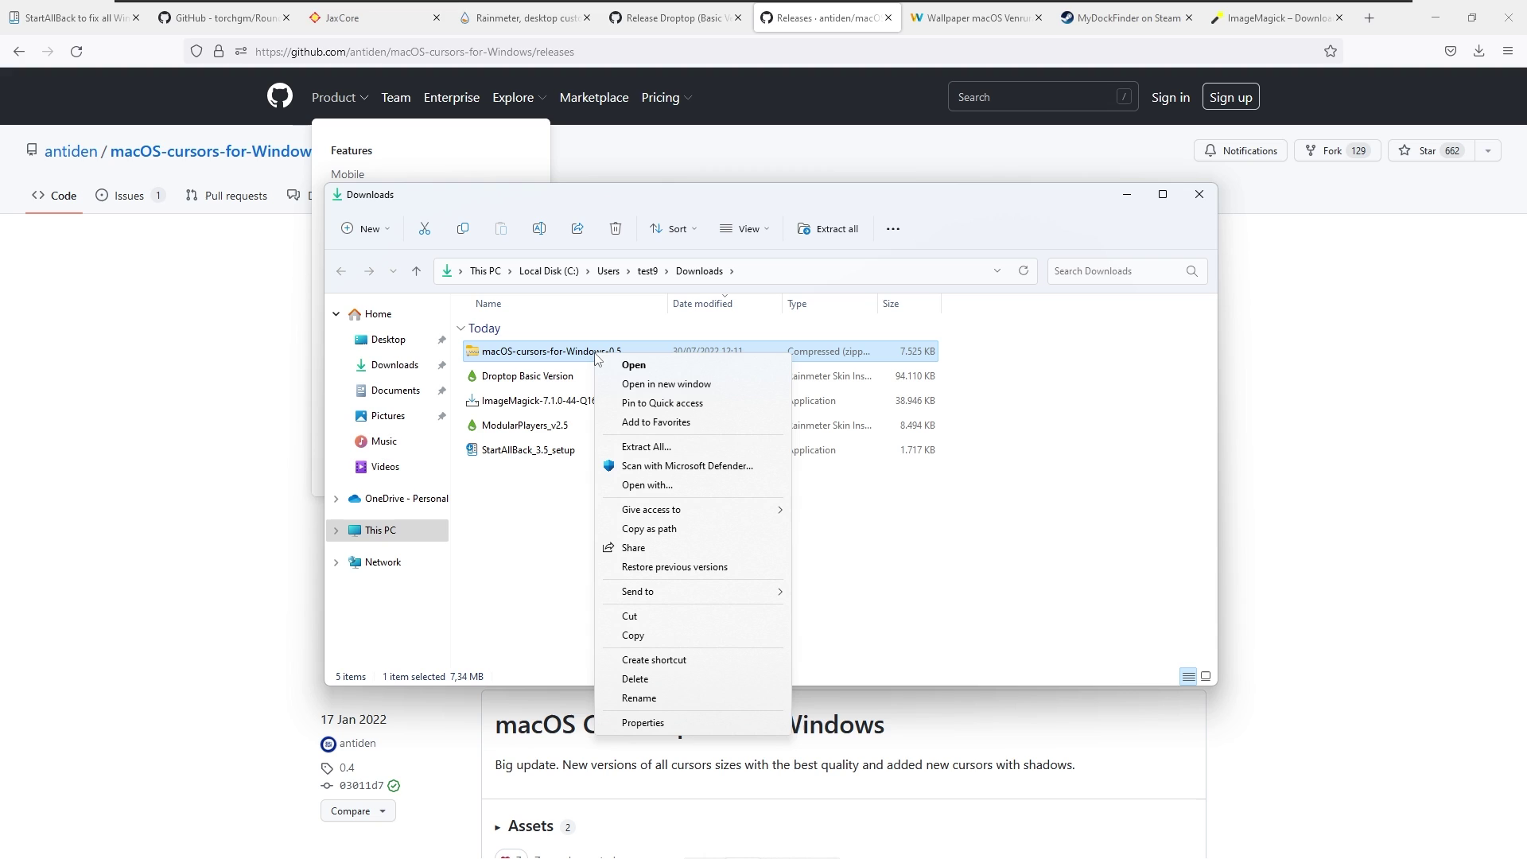
{"action": "left_click", "coordinate": [677, 448]}
{"action": "left_click", "coordinate": [904, 593]}
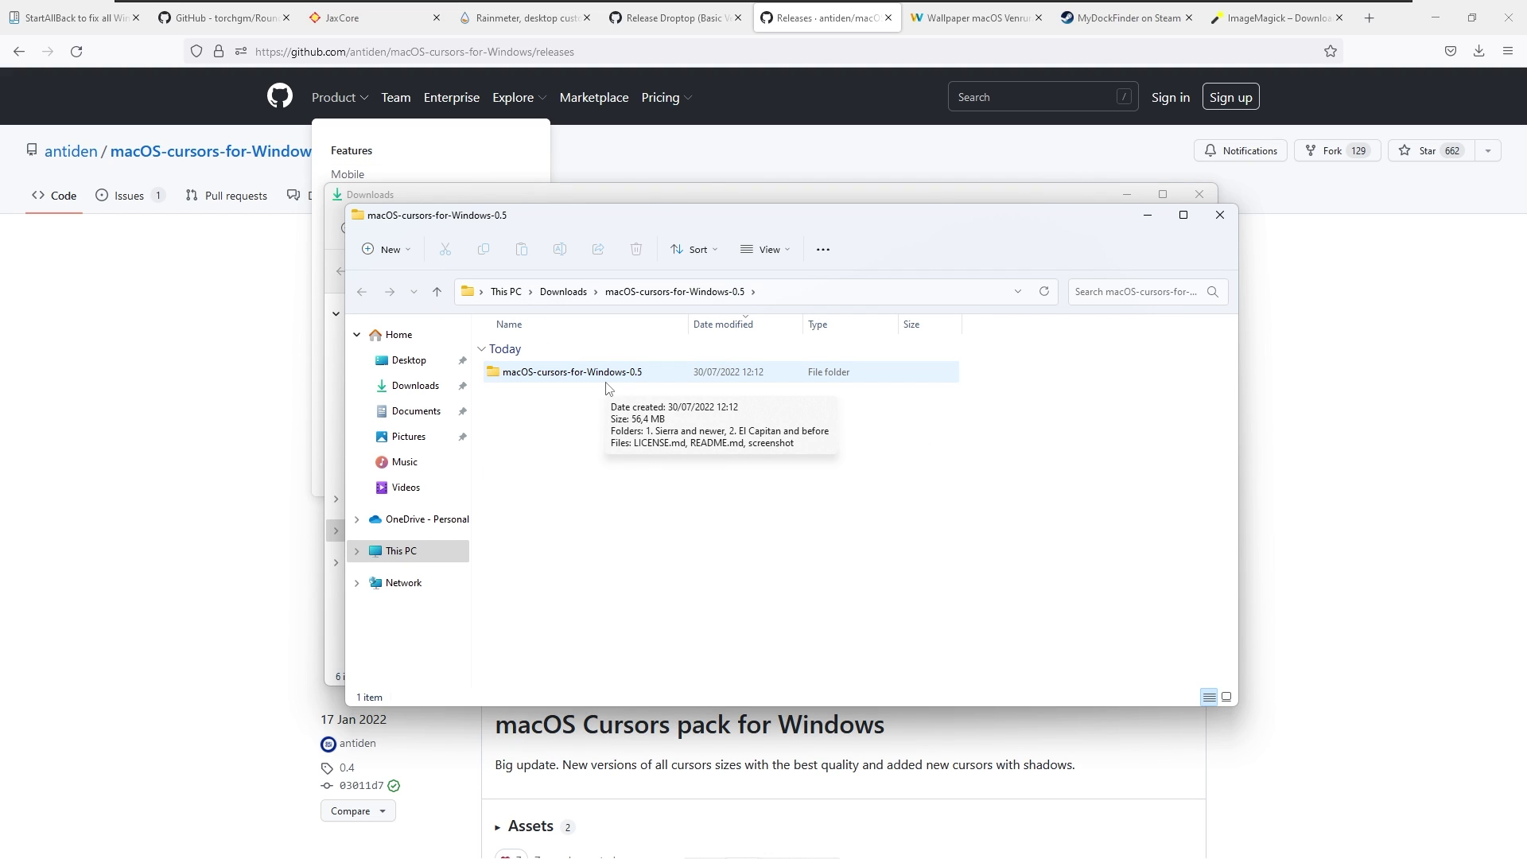
Go to Sierra and newer > No Shadow > 1. Normal and select Install.inf
{"action": "double_click", "coordinate": [606, 381]}
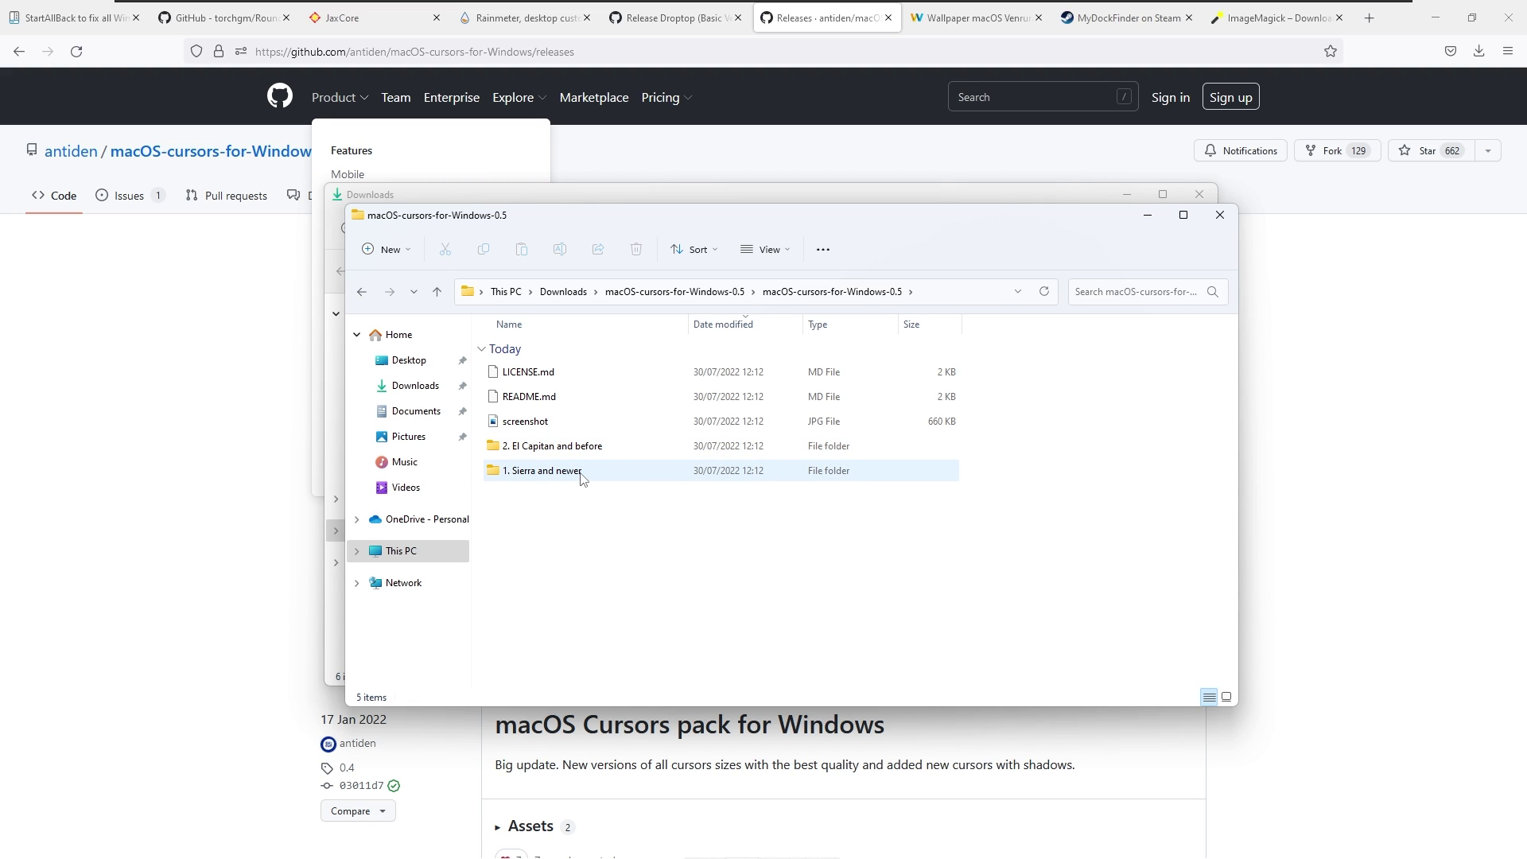
{"action": "double_click", "coordinate": [571, 475]}
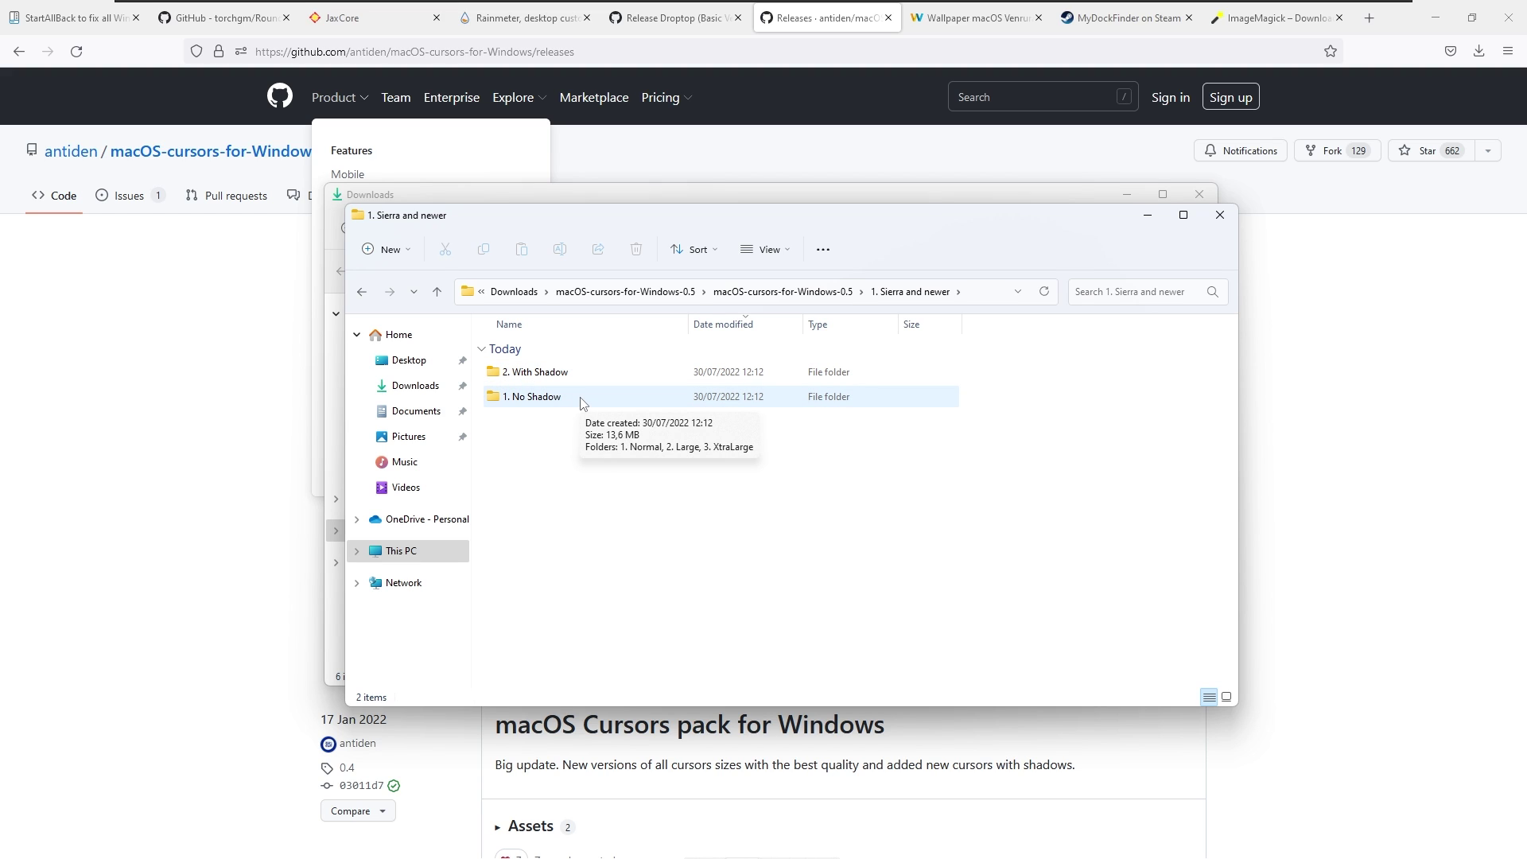
{"action": "double_click", "coordinate": [581, 399]}
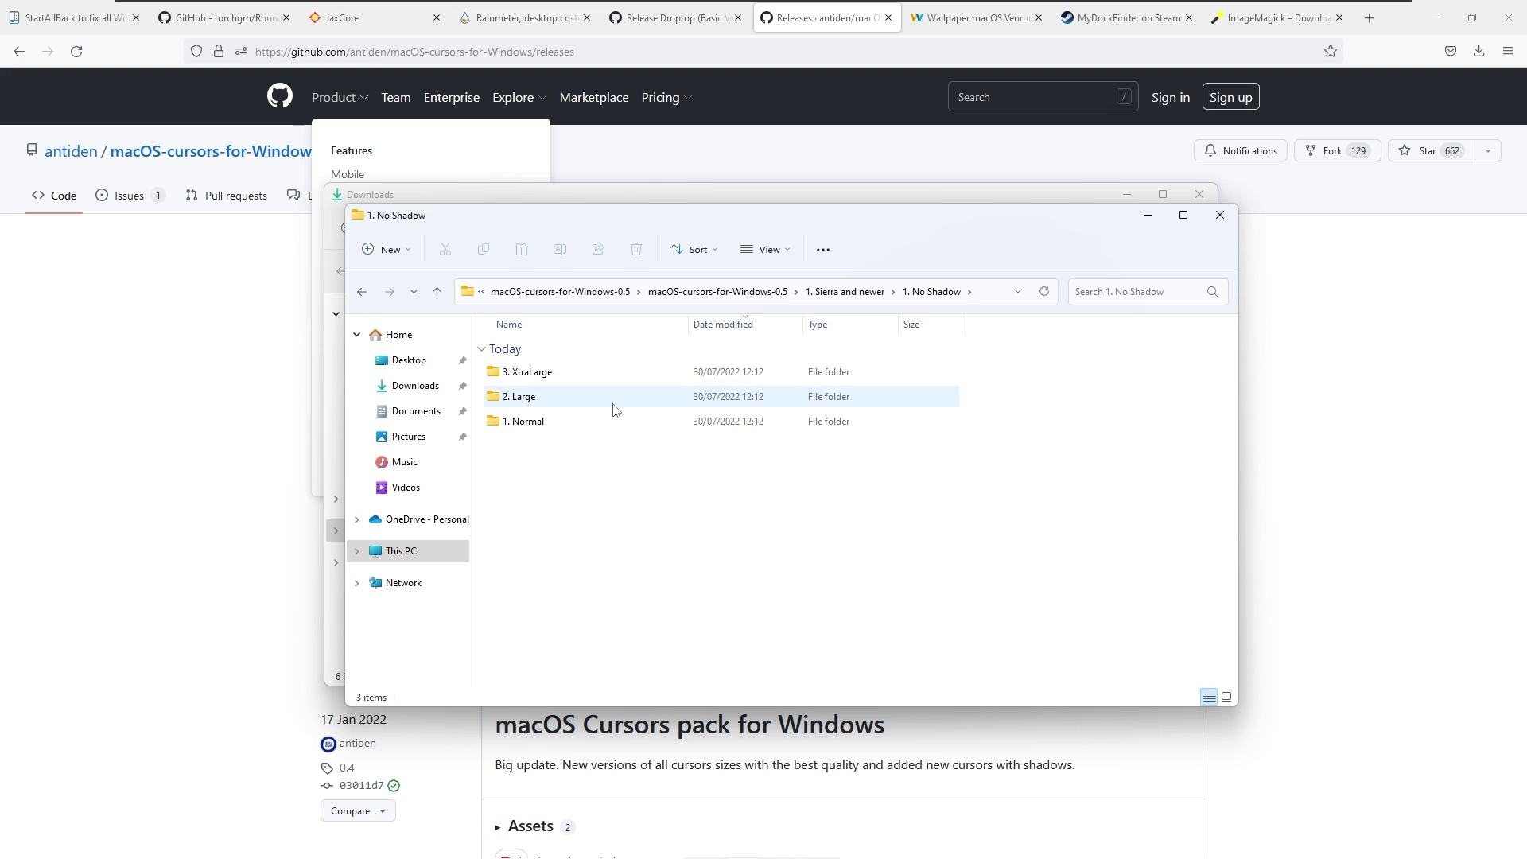
{"action": "double_click", "coordinate": [606, 425]}
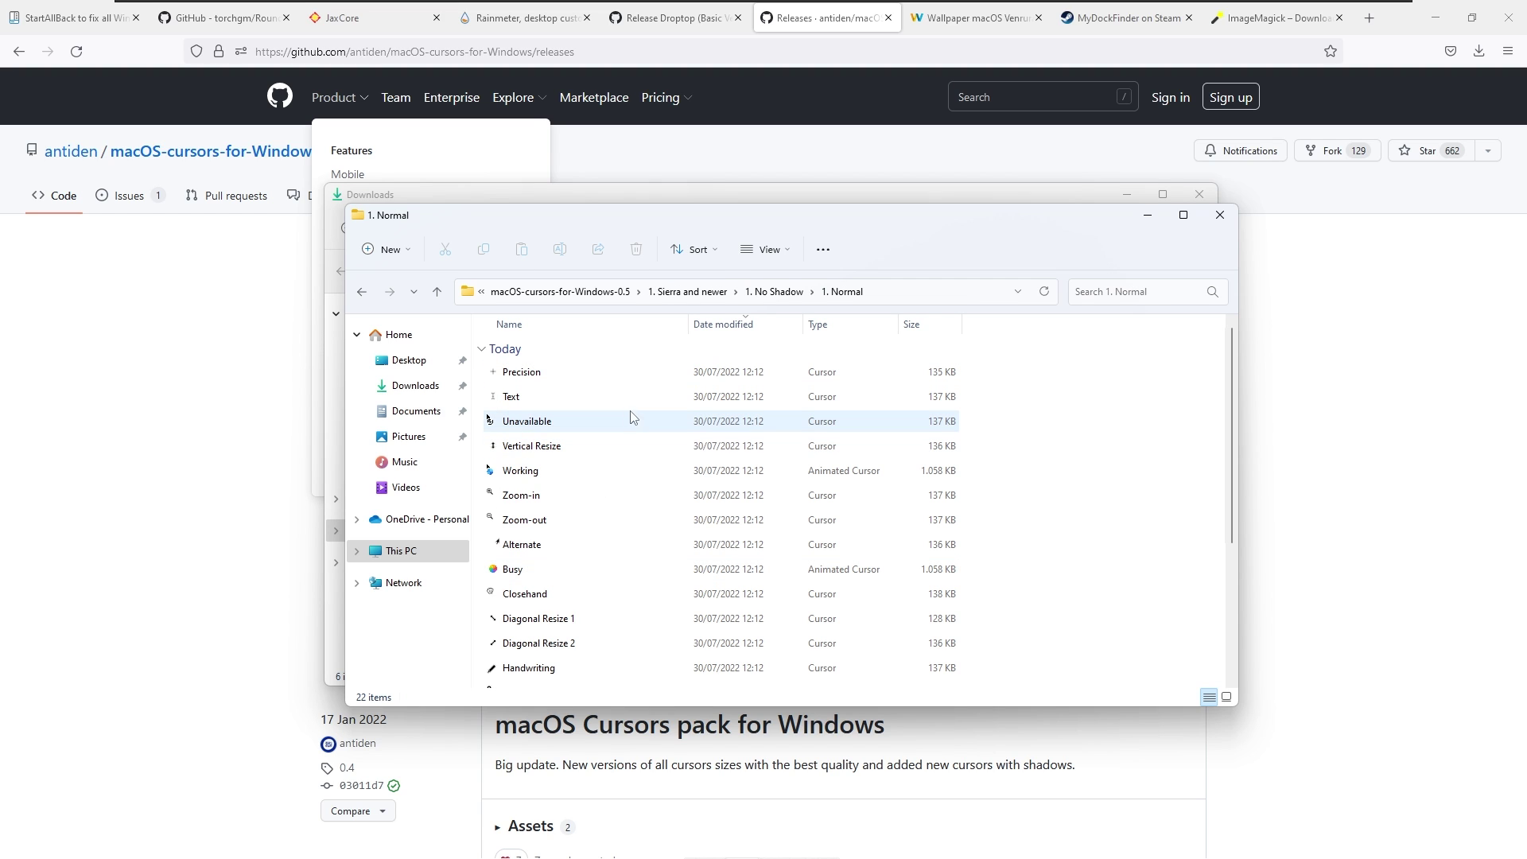
{"action": "scroll", "coordinate": [634, 453], "scroll_direction": "down", "scroll_amount": 3}
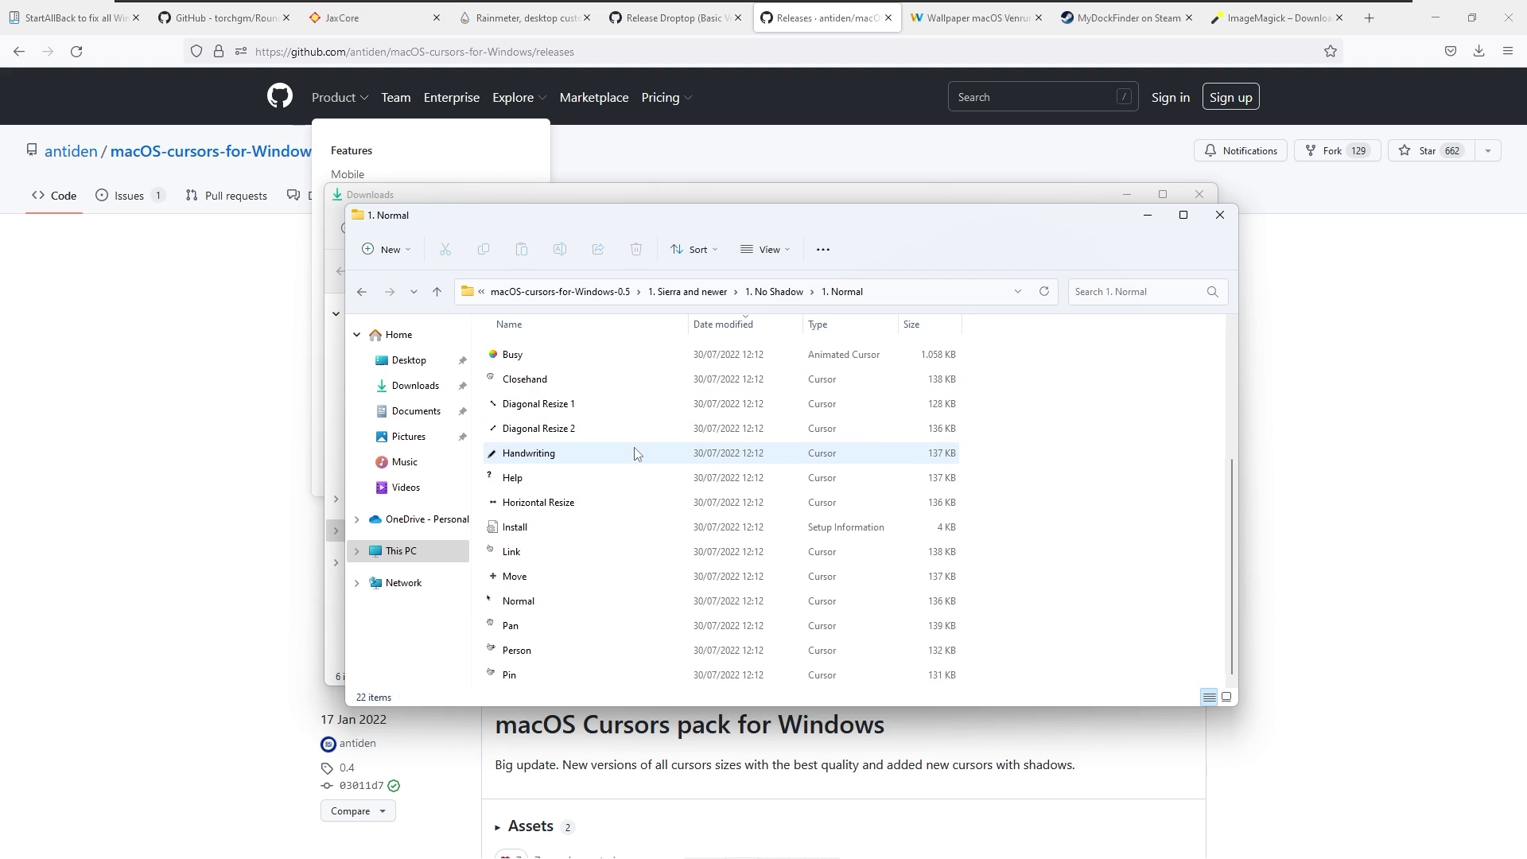
{"action": "left_click", "coordinate": [569, 529]}
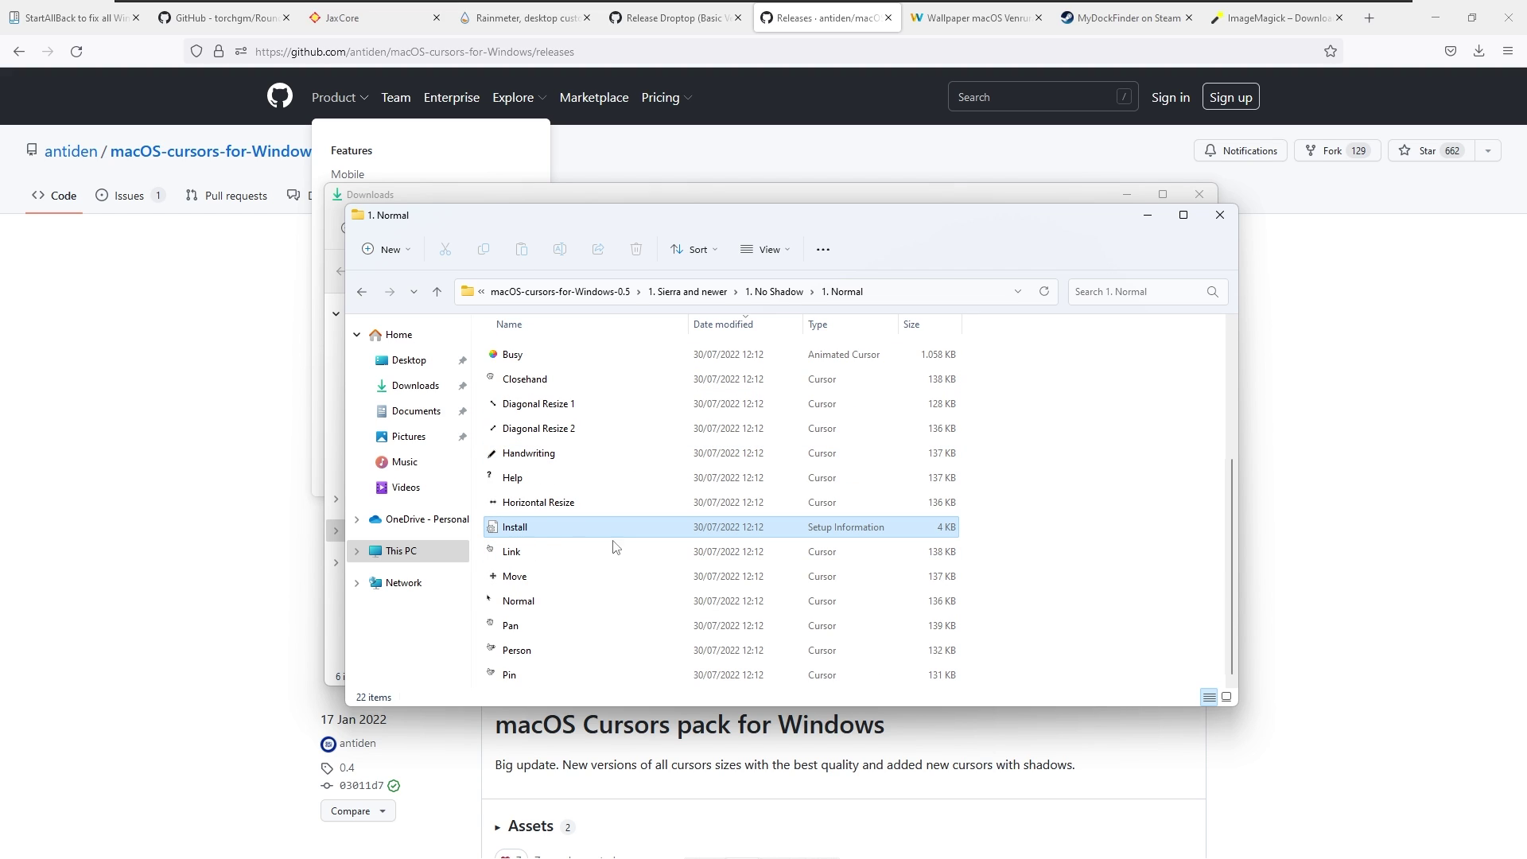
Install the cursor set from Install.inf, accepting the security and admin prompts
{"action": "right_click", "coordinate": [570, 529]}
{"action": "left_click", "coordinate": [643, 217]}
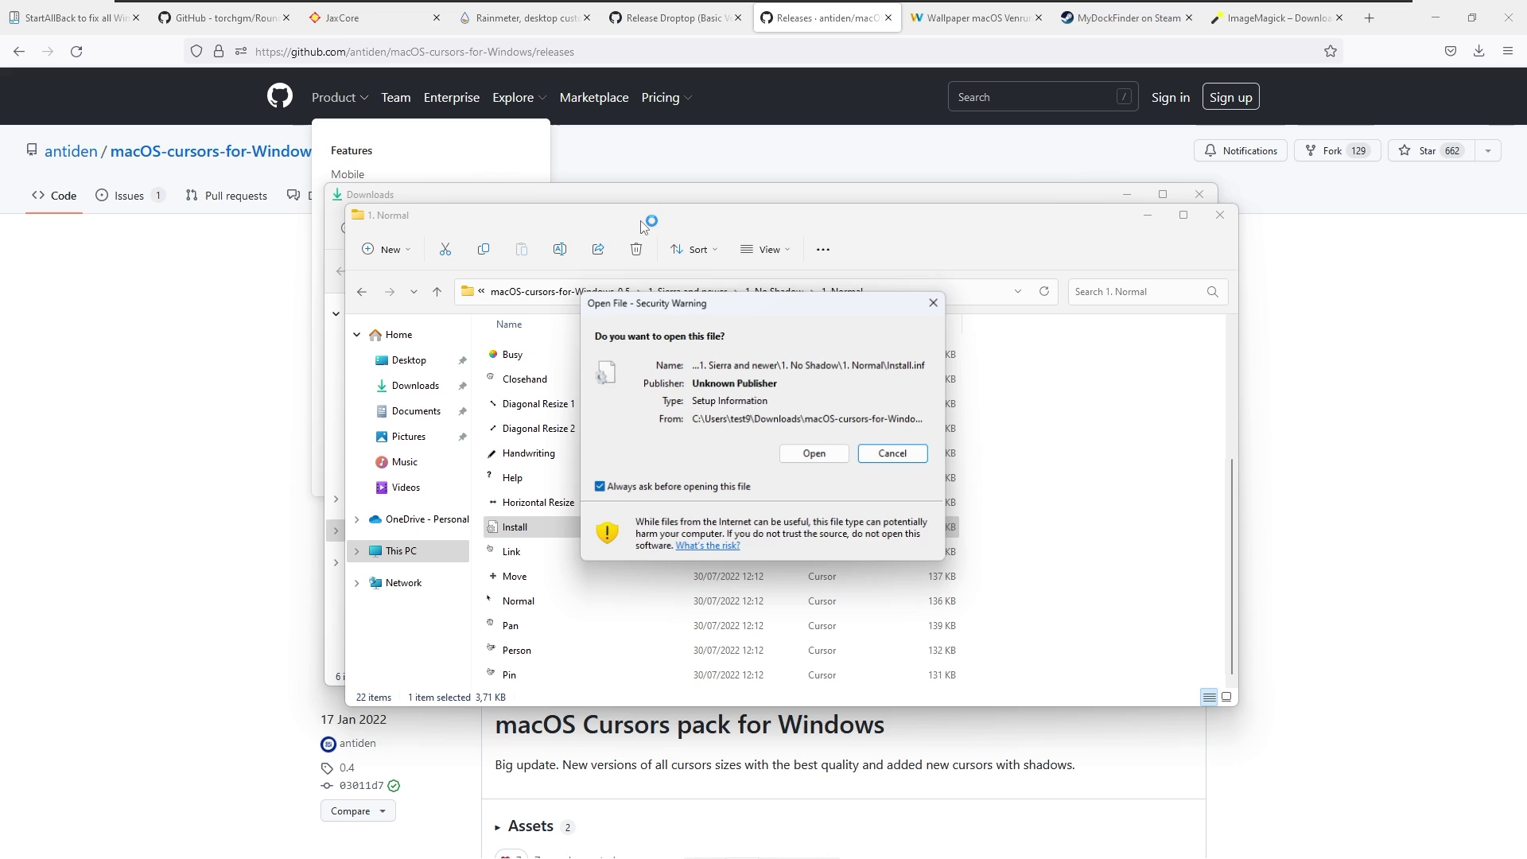
{"action": "left_click", "coordinate": [816, 448]}
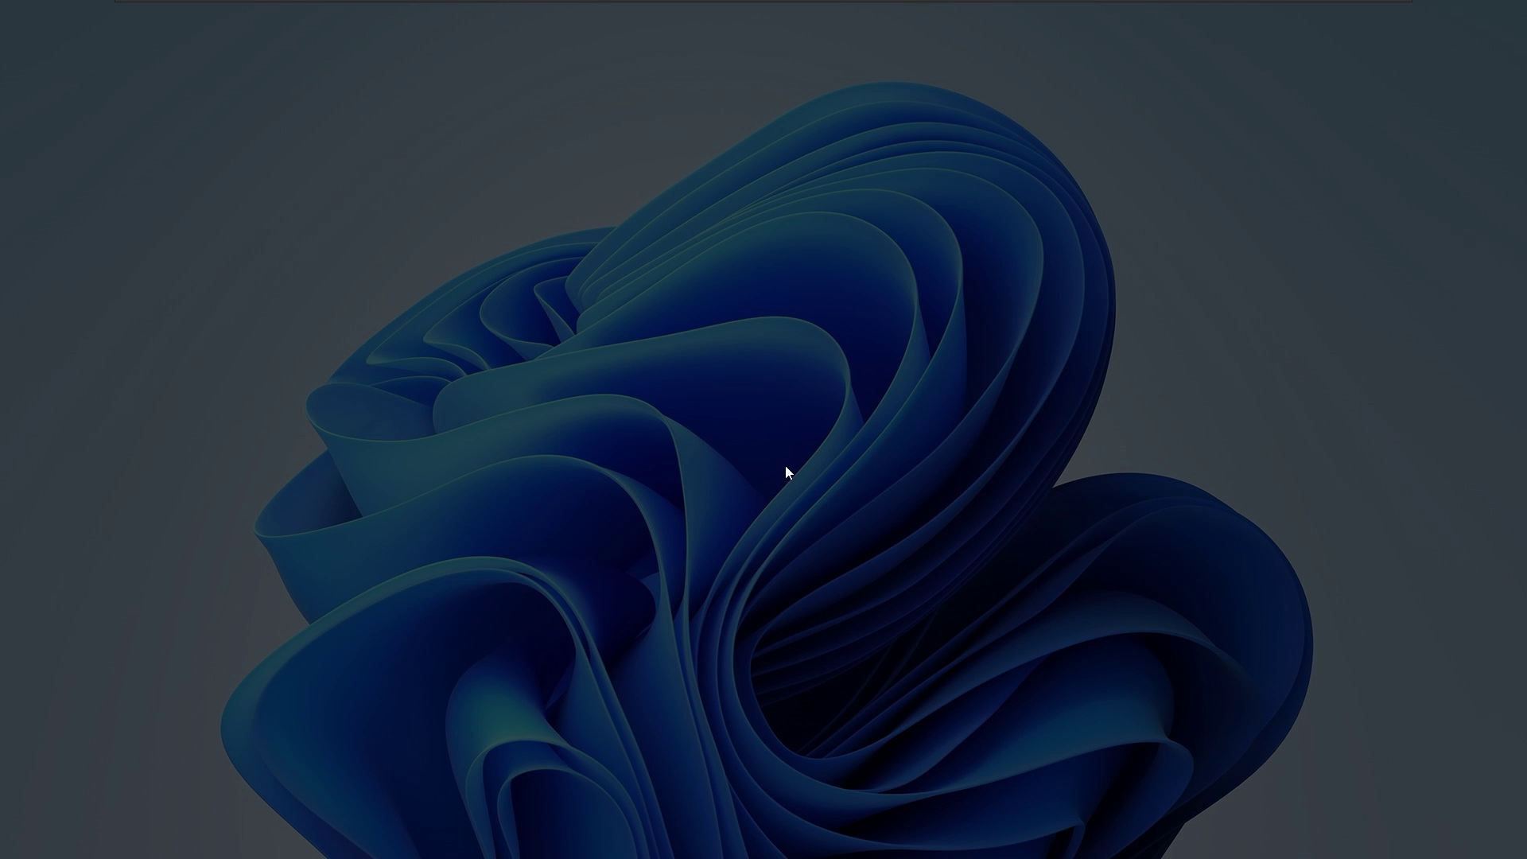
{"action": "left_click", "coordinate": [736, 542]}
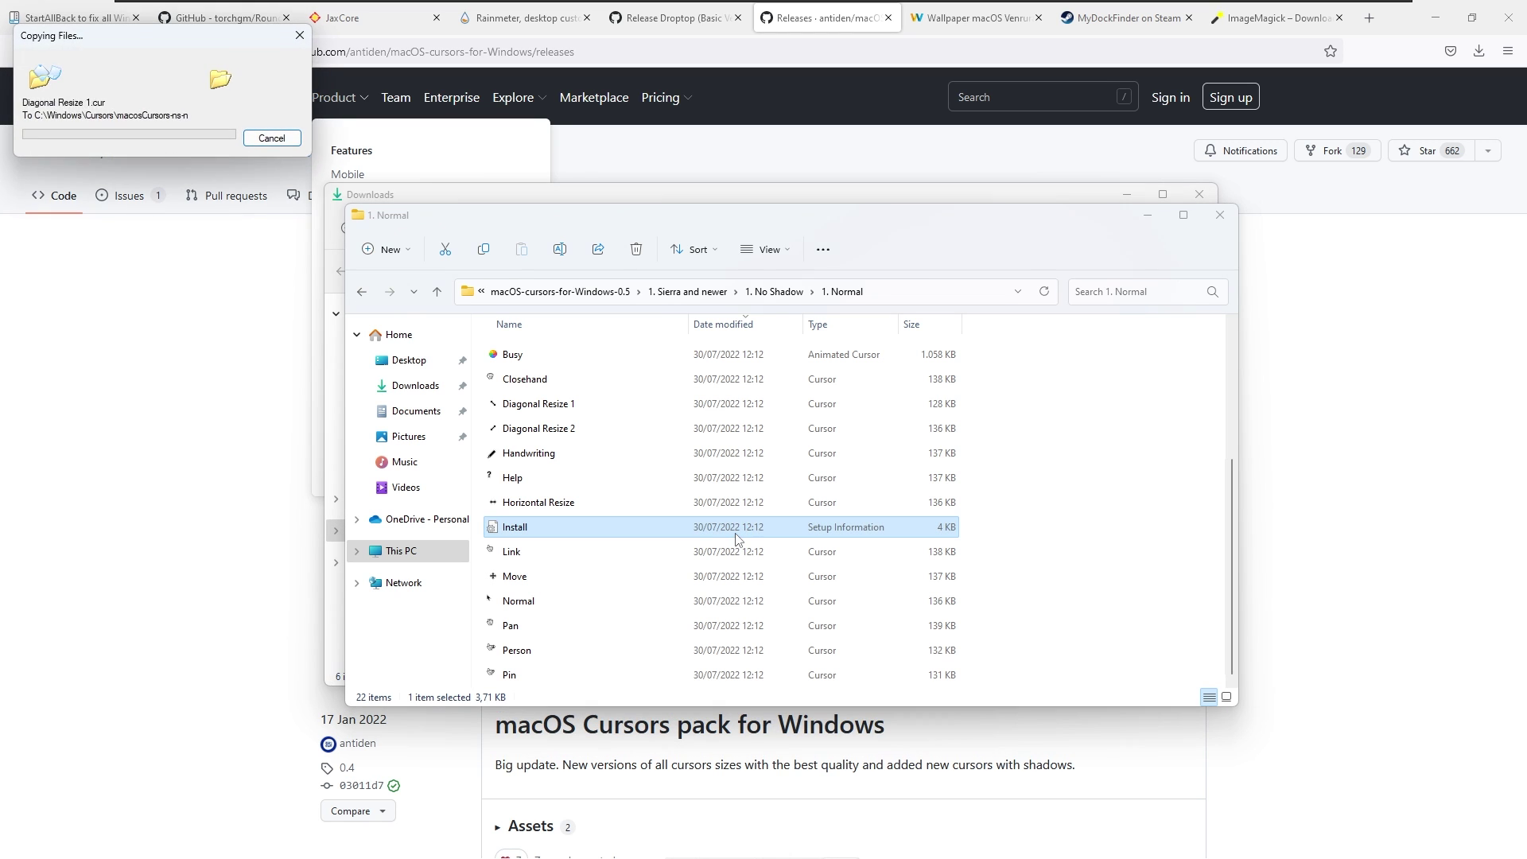
Apply the macOS Cursors - No Shadow Newer pointer scheme and close the windows
{"action": "left_click_drag", "start_coordinate": [395, 116], "coordinate": [673, 269]}
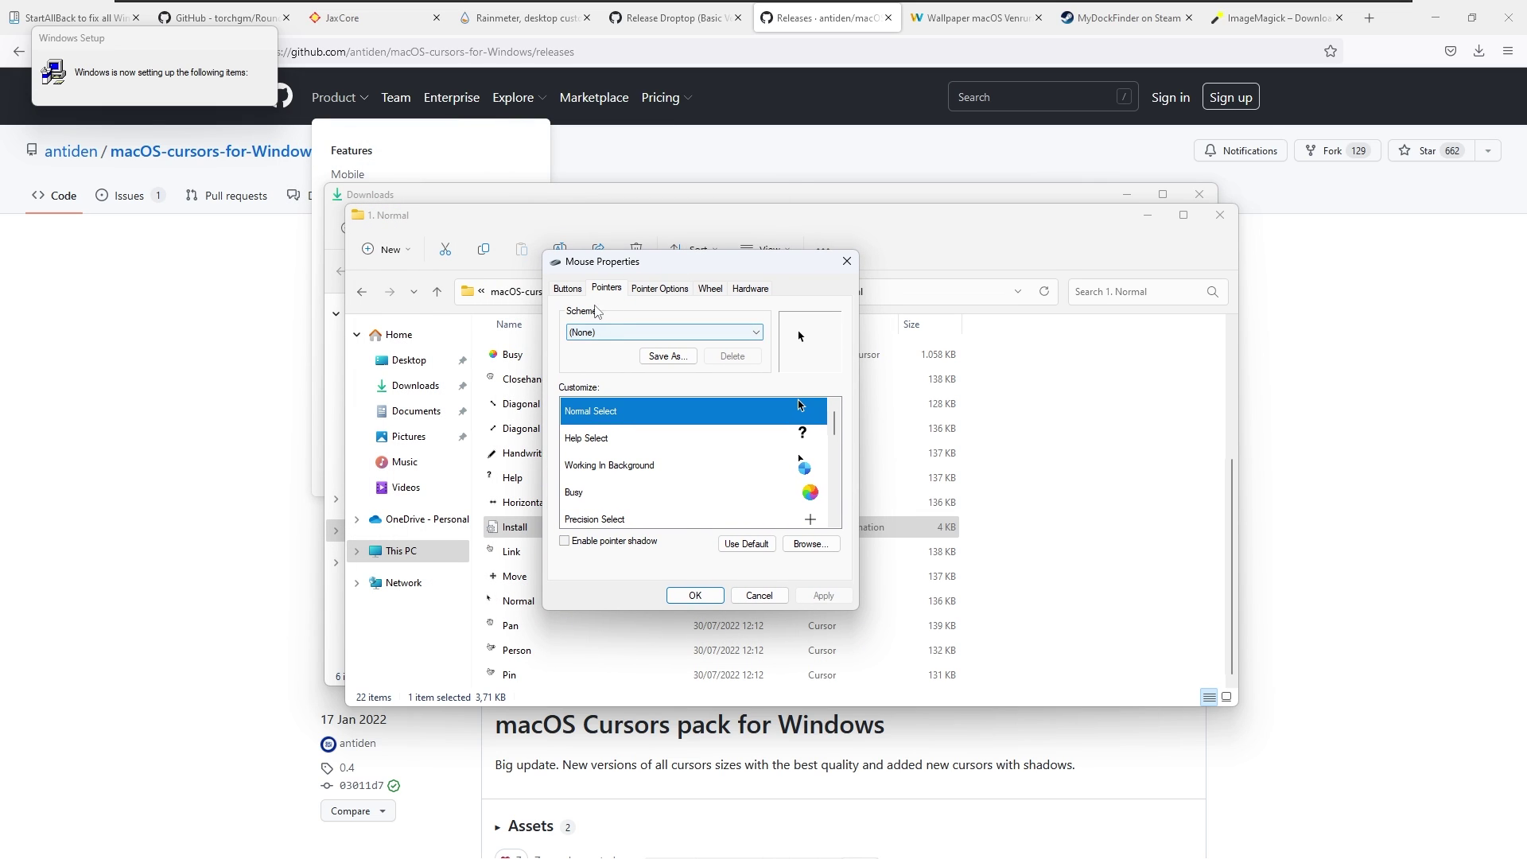
{"action": "left_click", "coordinate": [603, 332]}
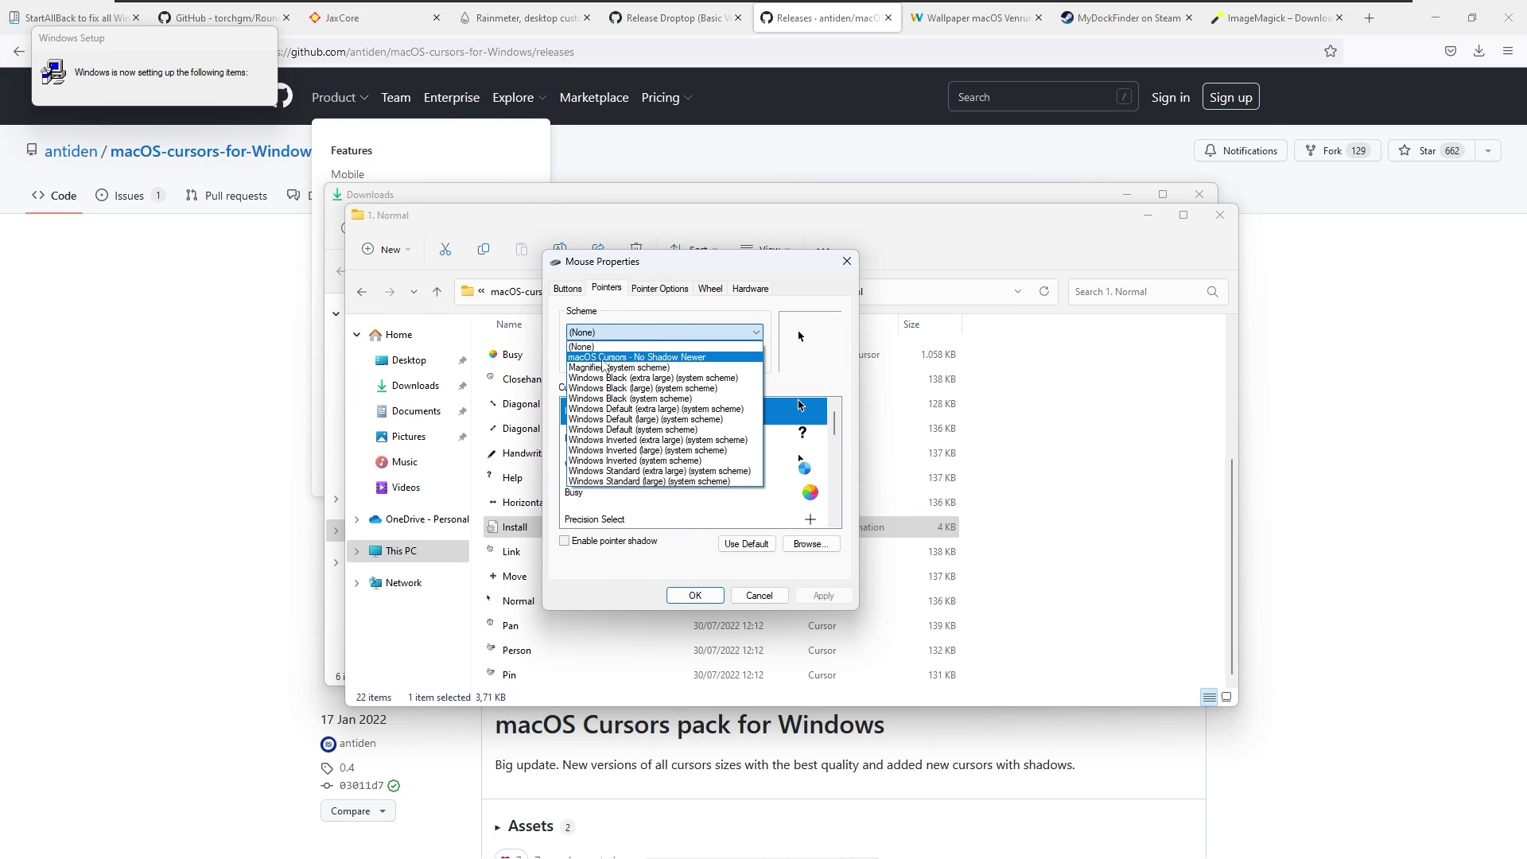
{"action": "left_click", "coordinate": [604, 359]}
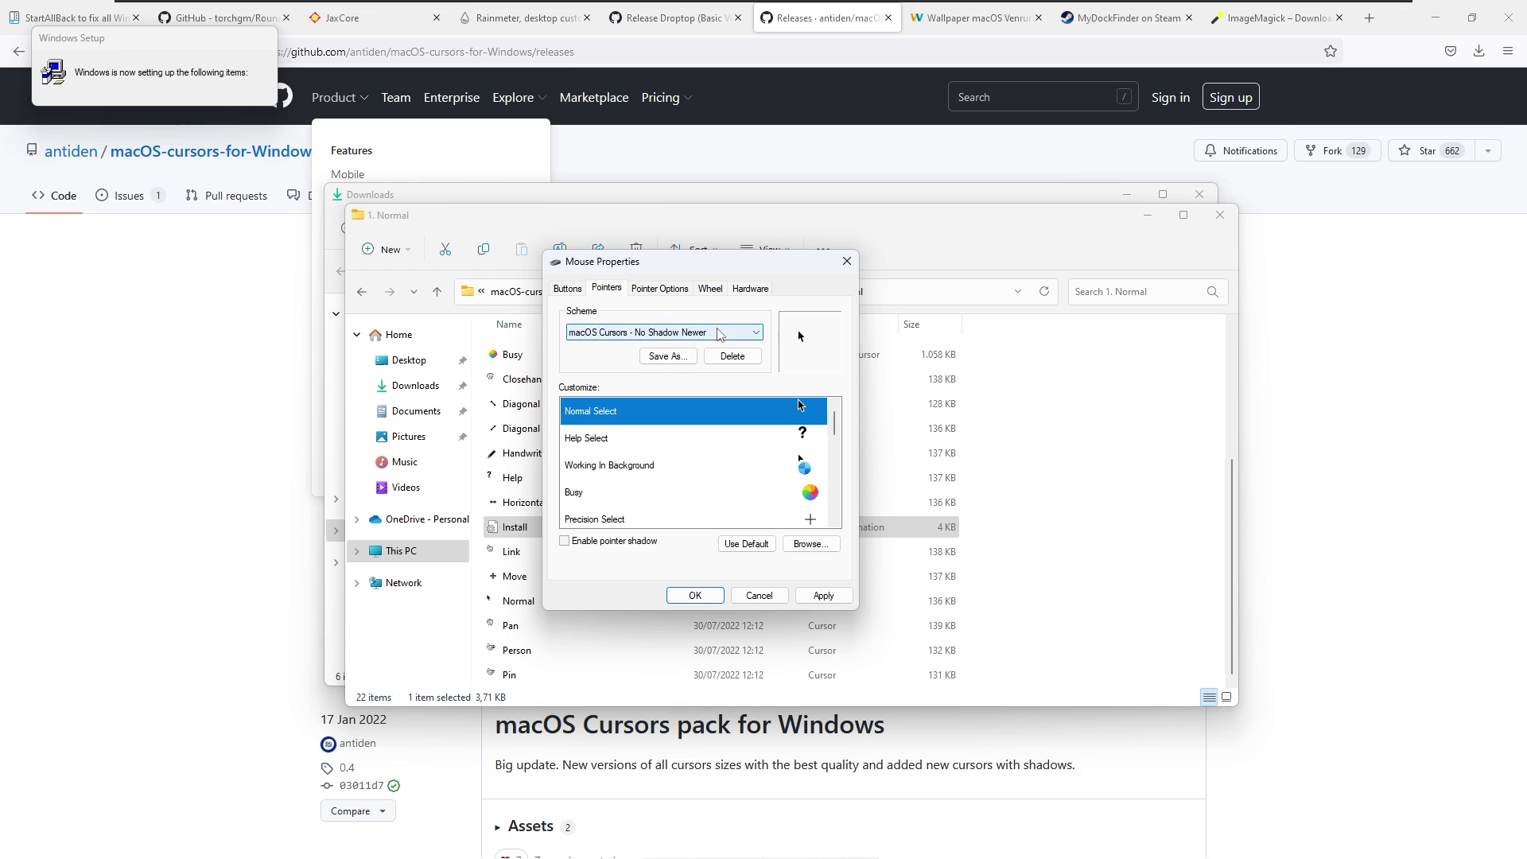
{"action": "left_click", "coordinate": [823, 595]}
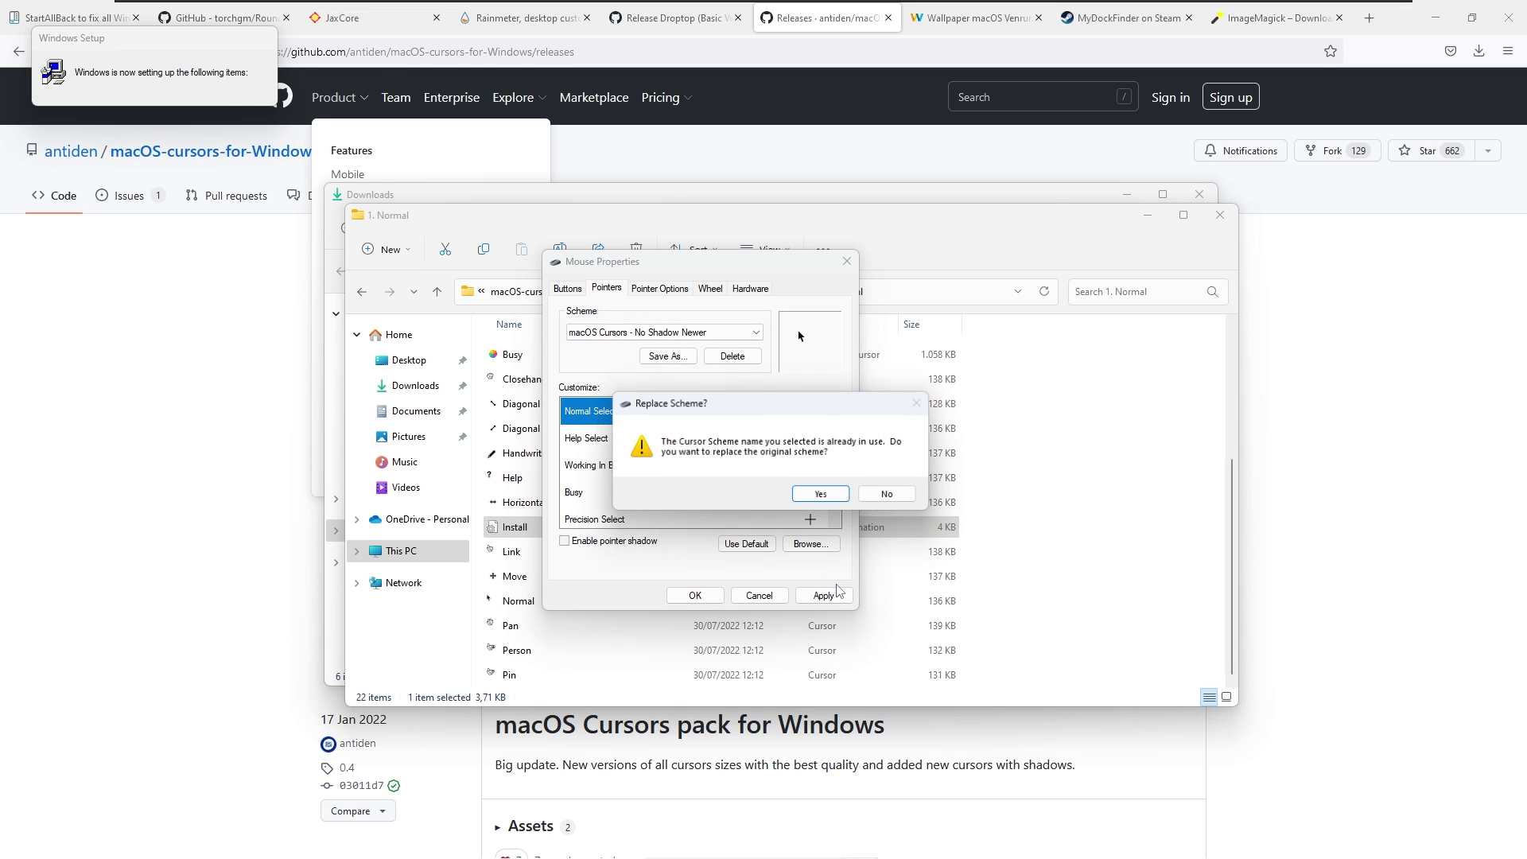
{"action": "left_click", "coordinate": [823, 495]}
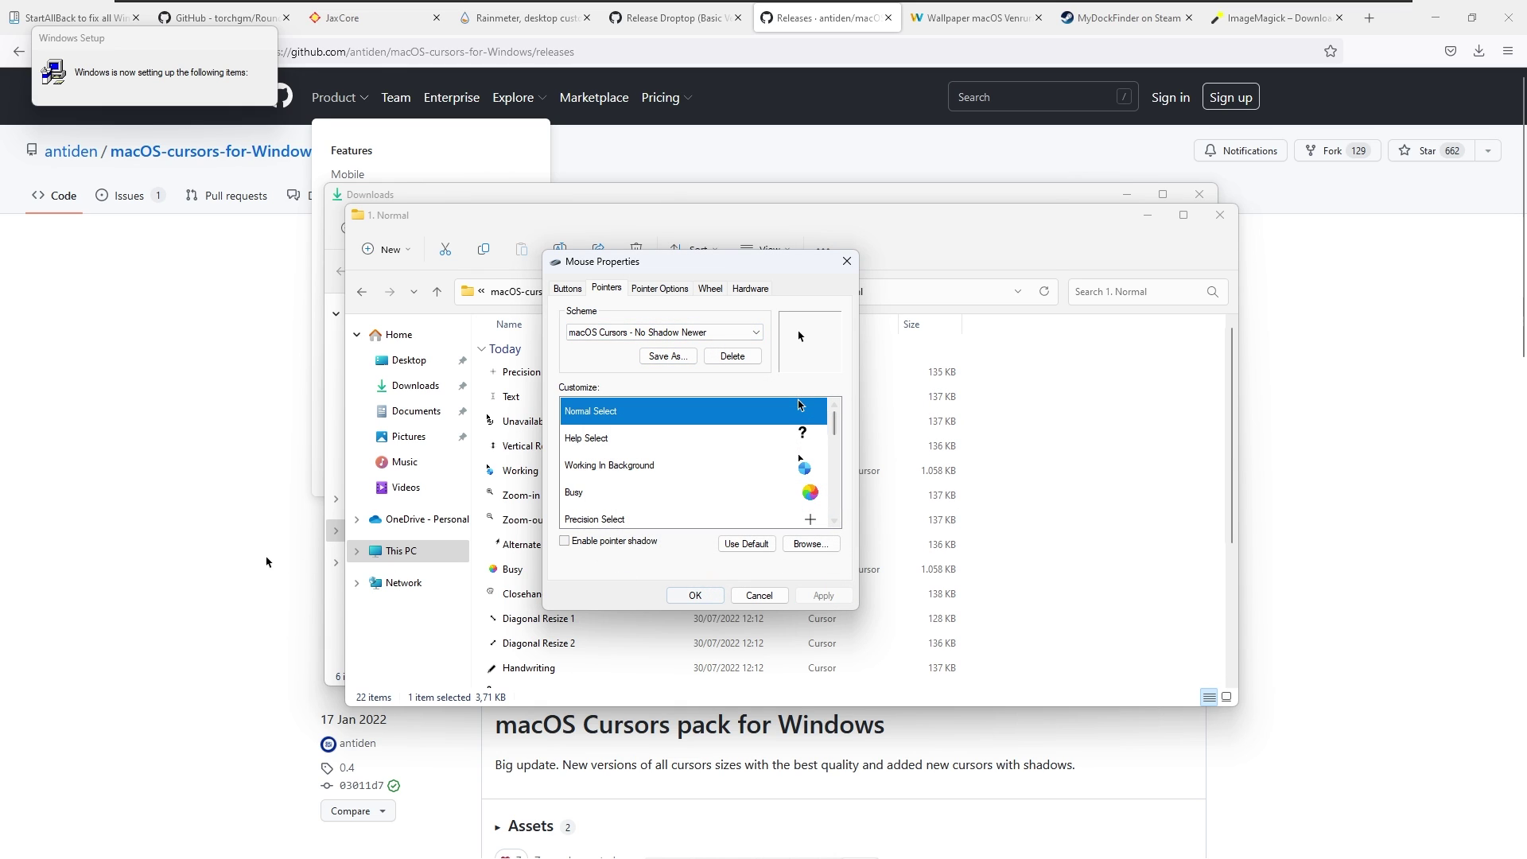
{"action": "key", "text": "Return"}
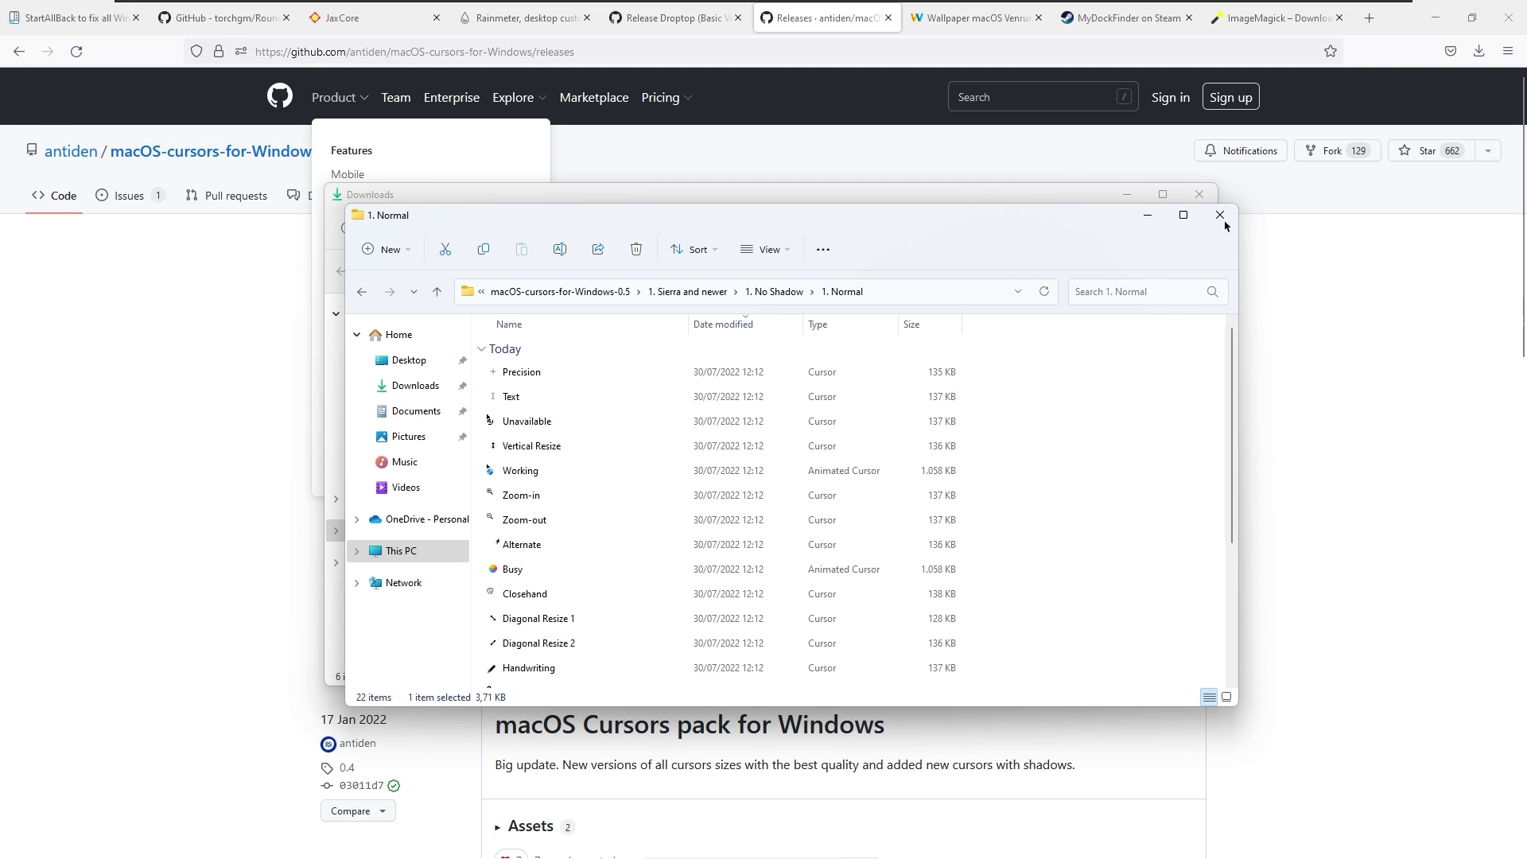
{"action": "left_click", "coordinate": [1221, 216]}
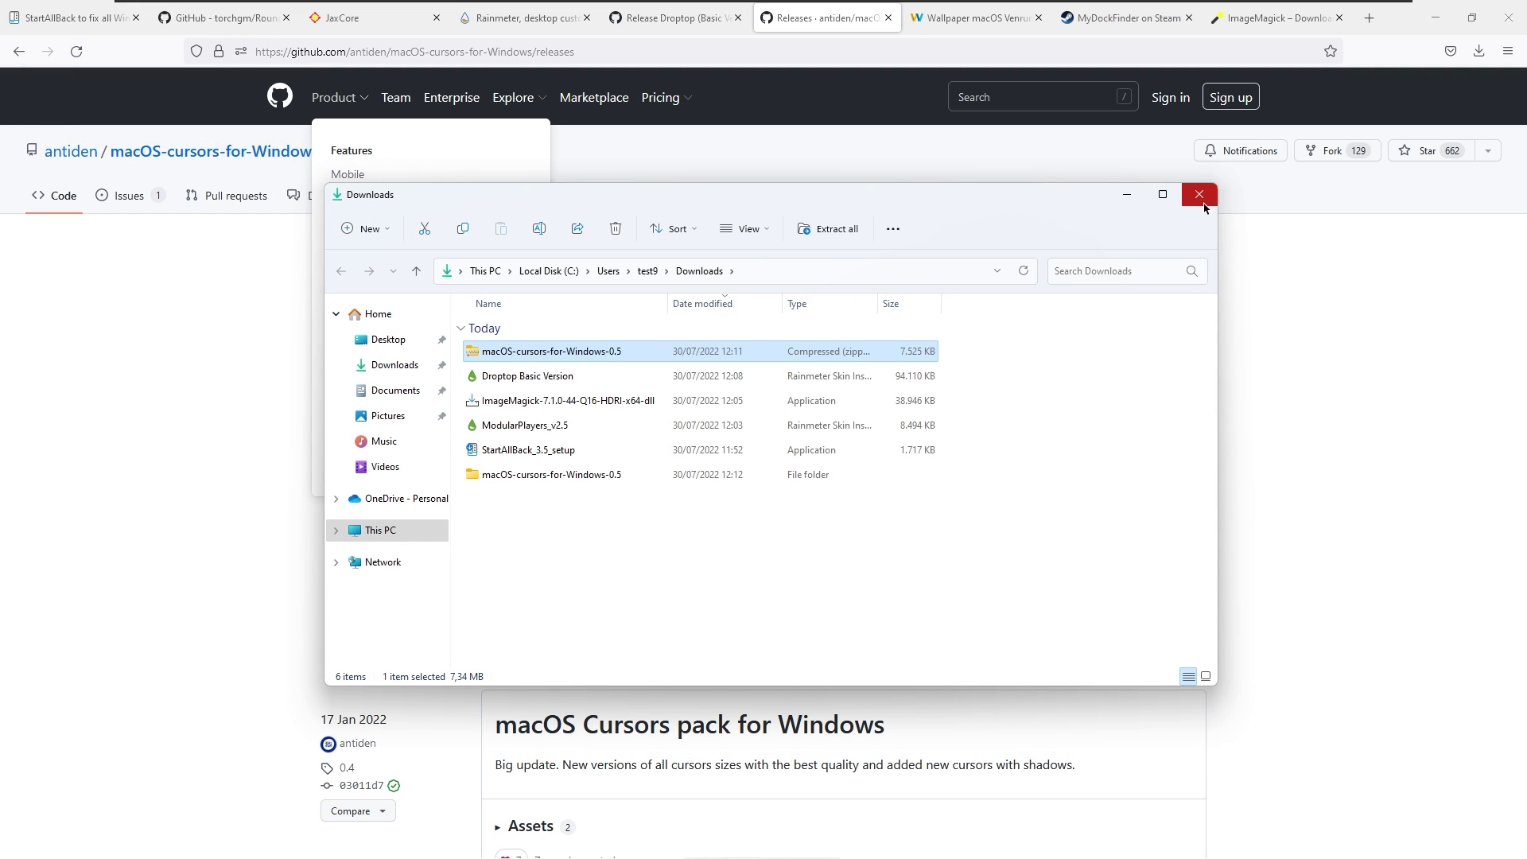
Download the macOS Ventura wallpaper at 5120x2880 from WallpapersHome
{"action": "left_click", "coordinate": [1204, 203]}
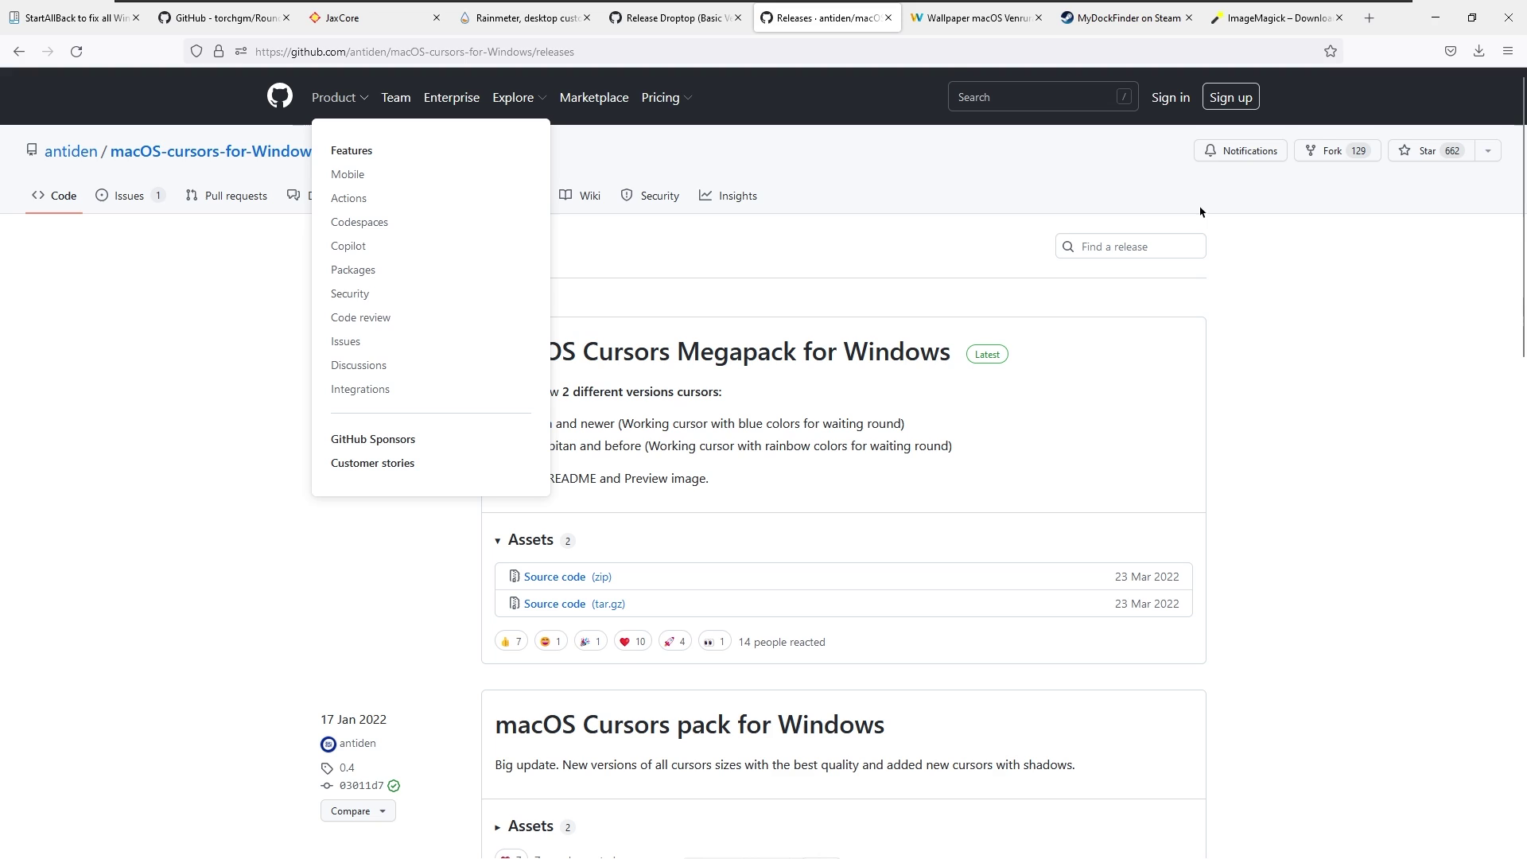
{"action": "left_click", "coordinate": [967, 35]}
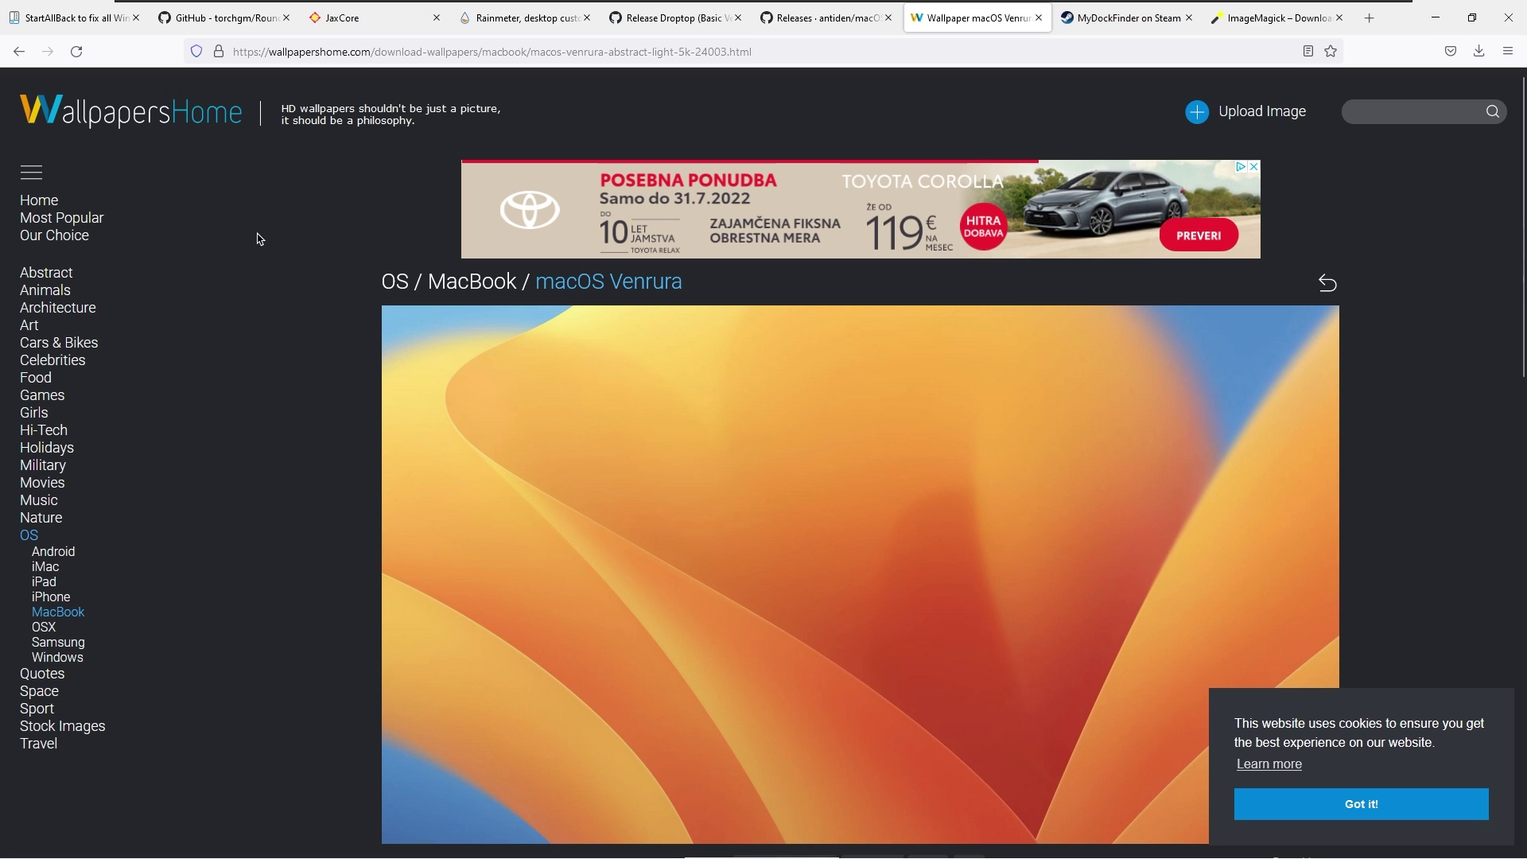
{"action": "scroll", "coordinate": [257, 237], "scroll_direction": "down", "scroll_amount": 3}
{"action": "left_click", "coordinate": [879, 688]}
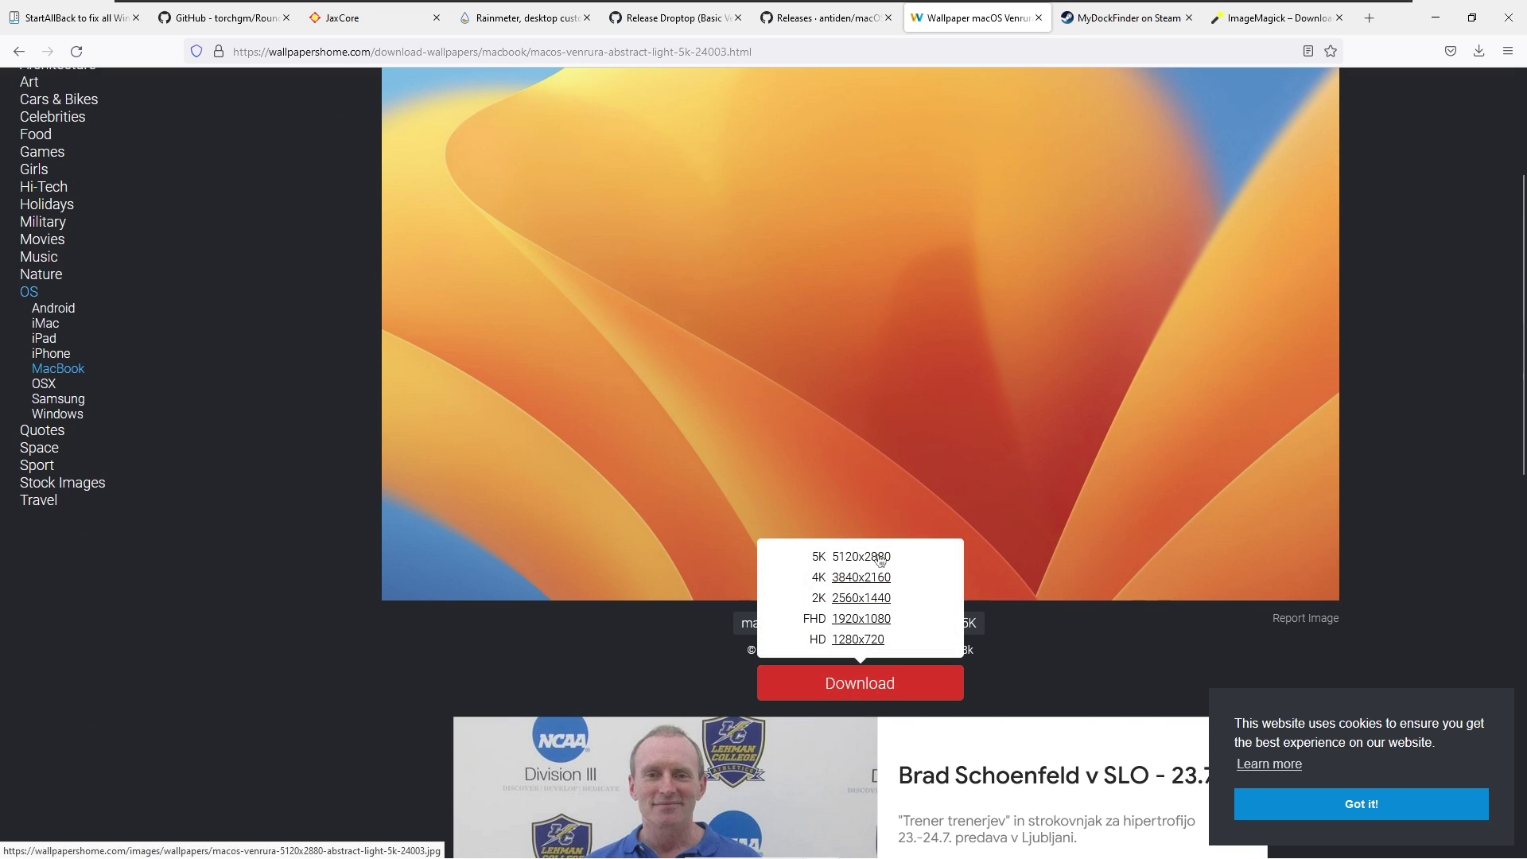
{"action": "left_click", "coordinate": [879, 558]}
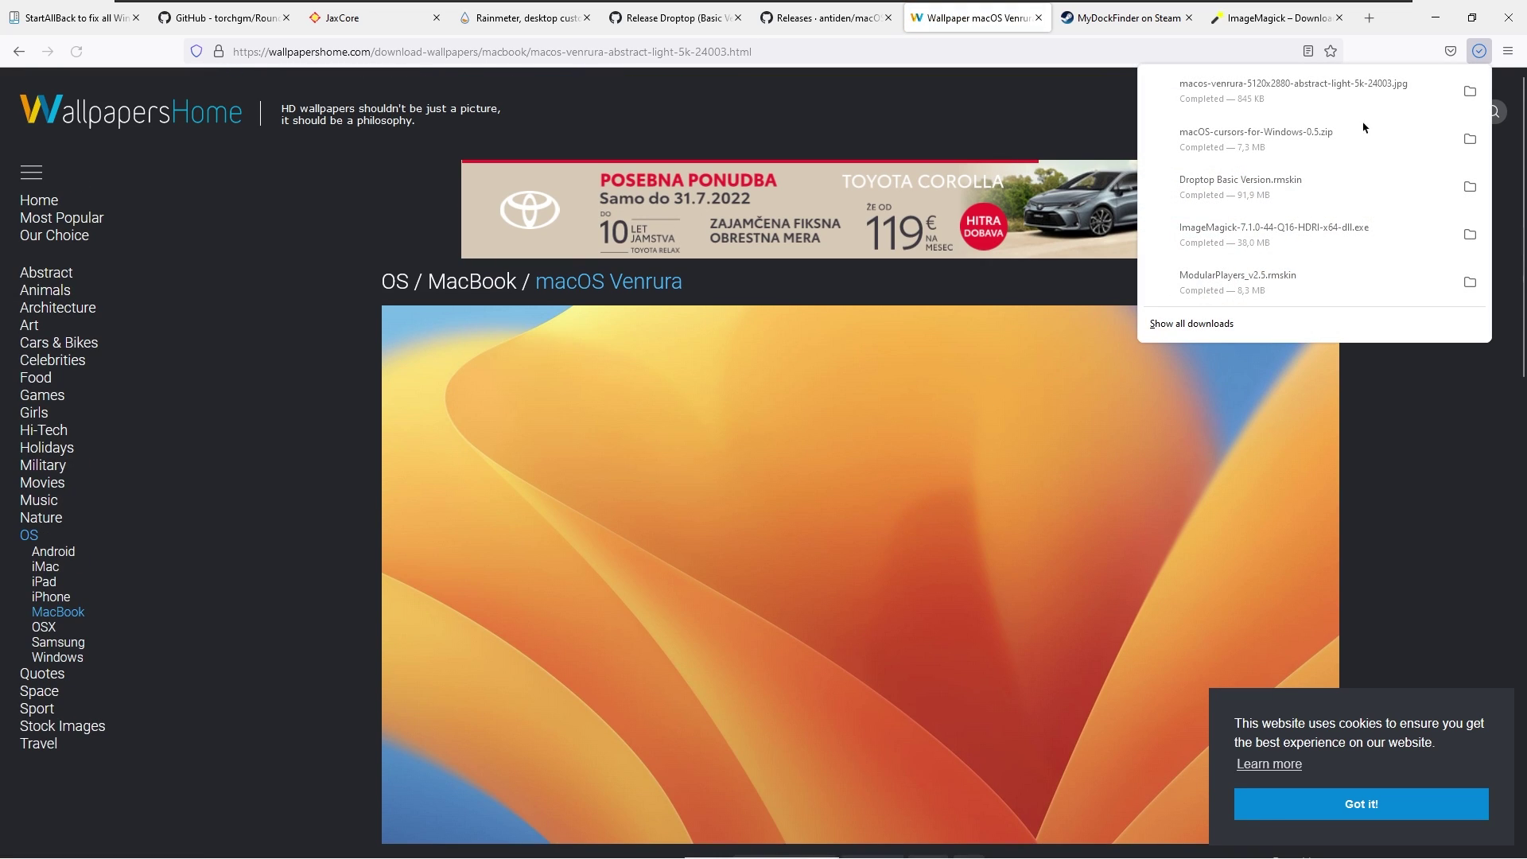
Set the downloaded Ventura JPG as the desktop background and minimize Explorer and Firefox
{"action": "right_click", "coordinate": [1376, 94]}
{"action": "left_click", "coordinate": [1416, 132]}
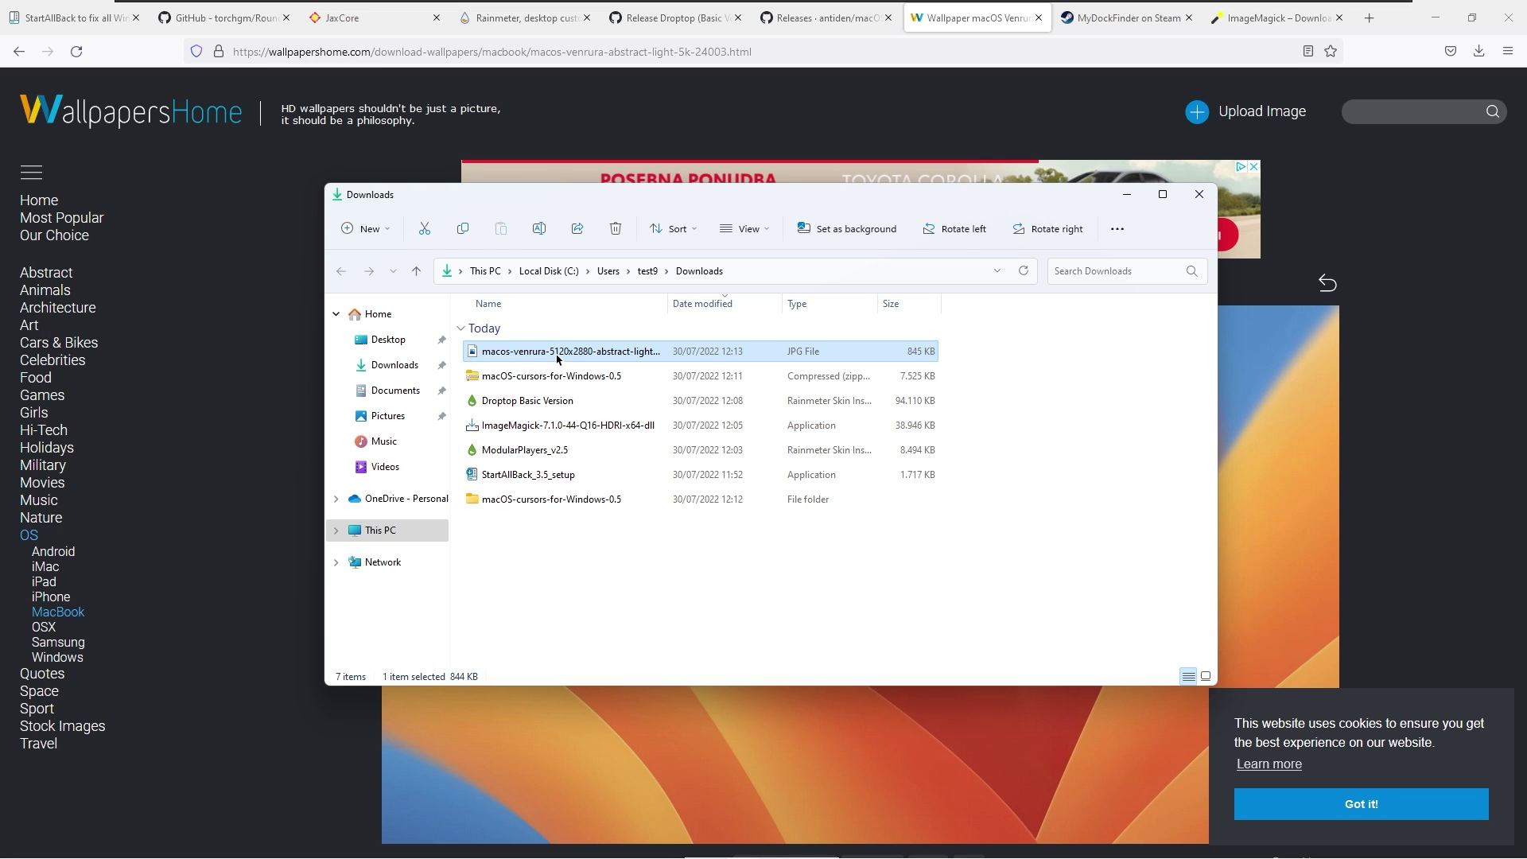
{"action": "right_click", "coordinate": [557, 357]}
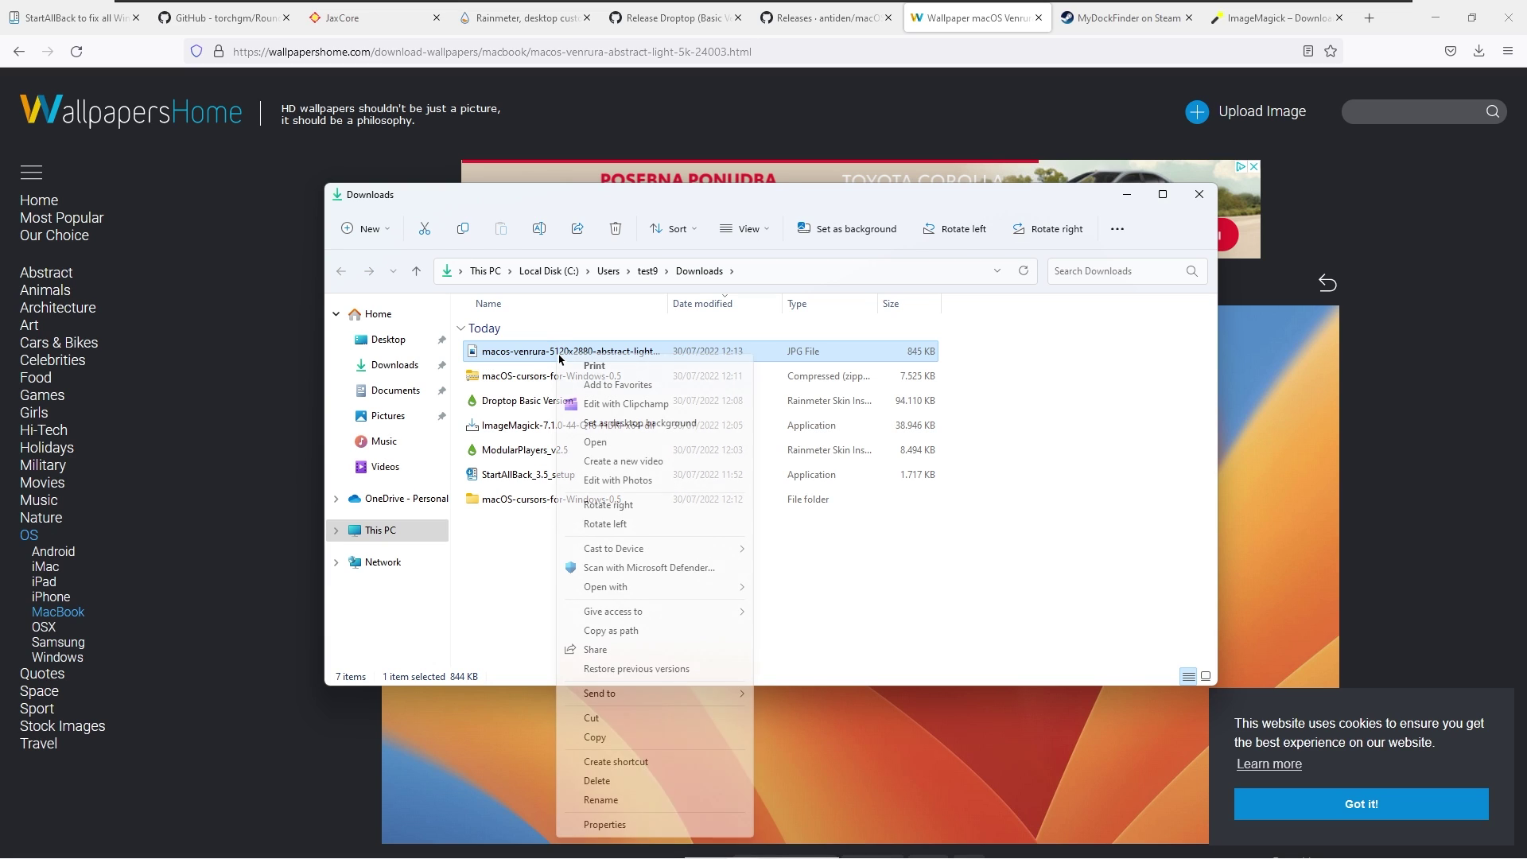
{"action": "left_click", "coordinate": [653, 422]}
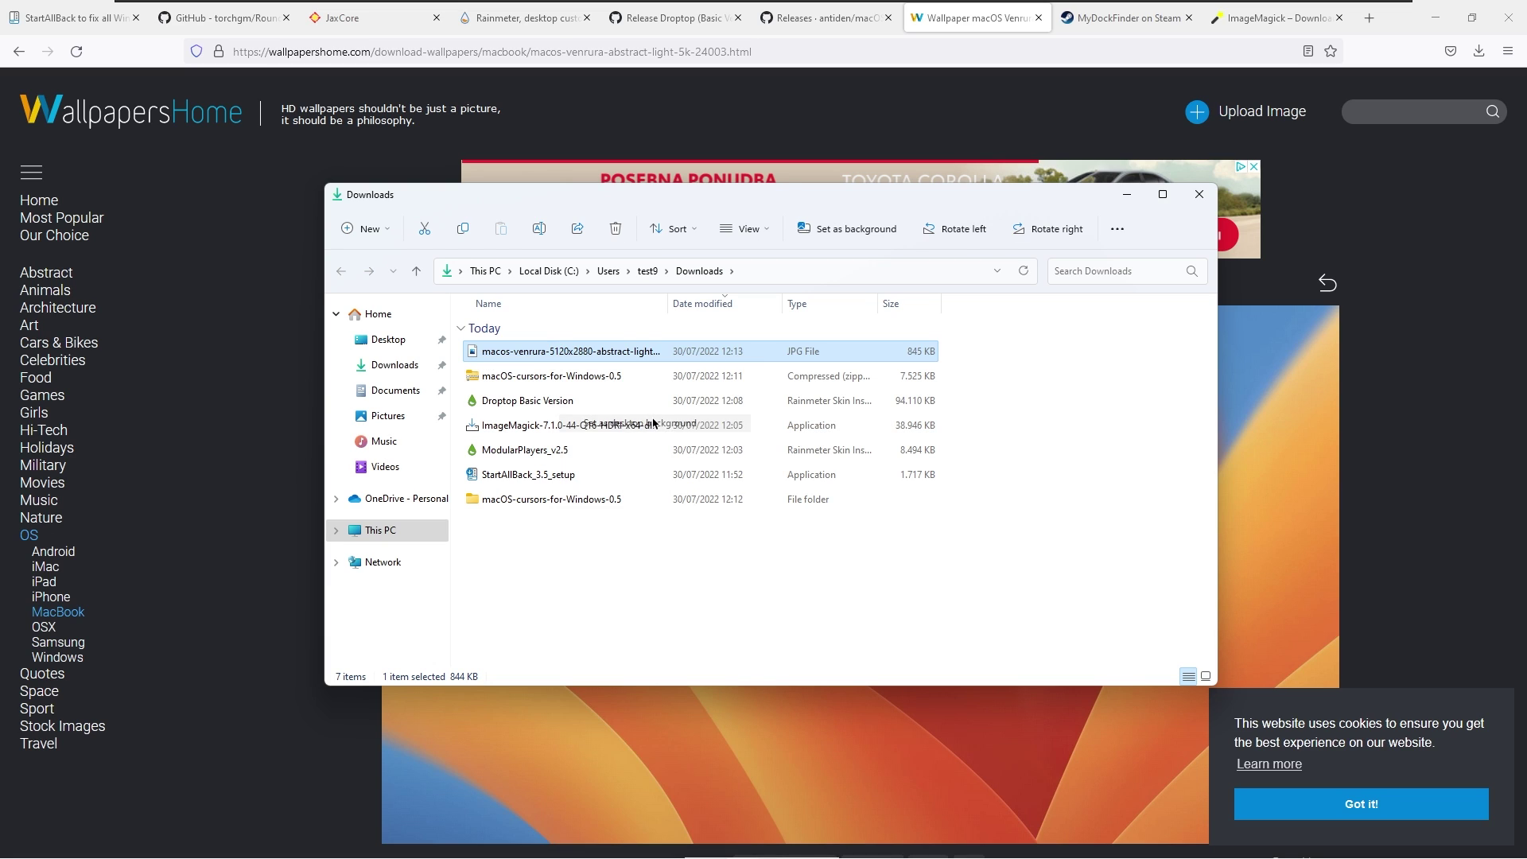
{"action": "left_click", "coordinate": [1128, 201]}
{"action": "left_click", "coordinate": [1436, 17]}
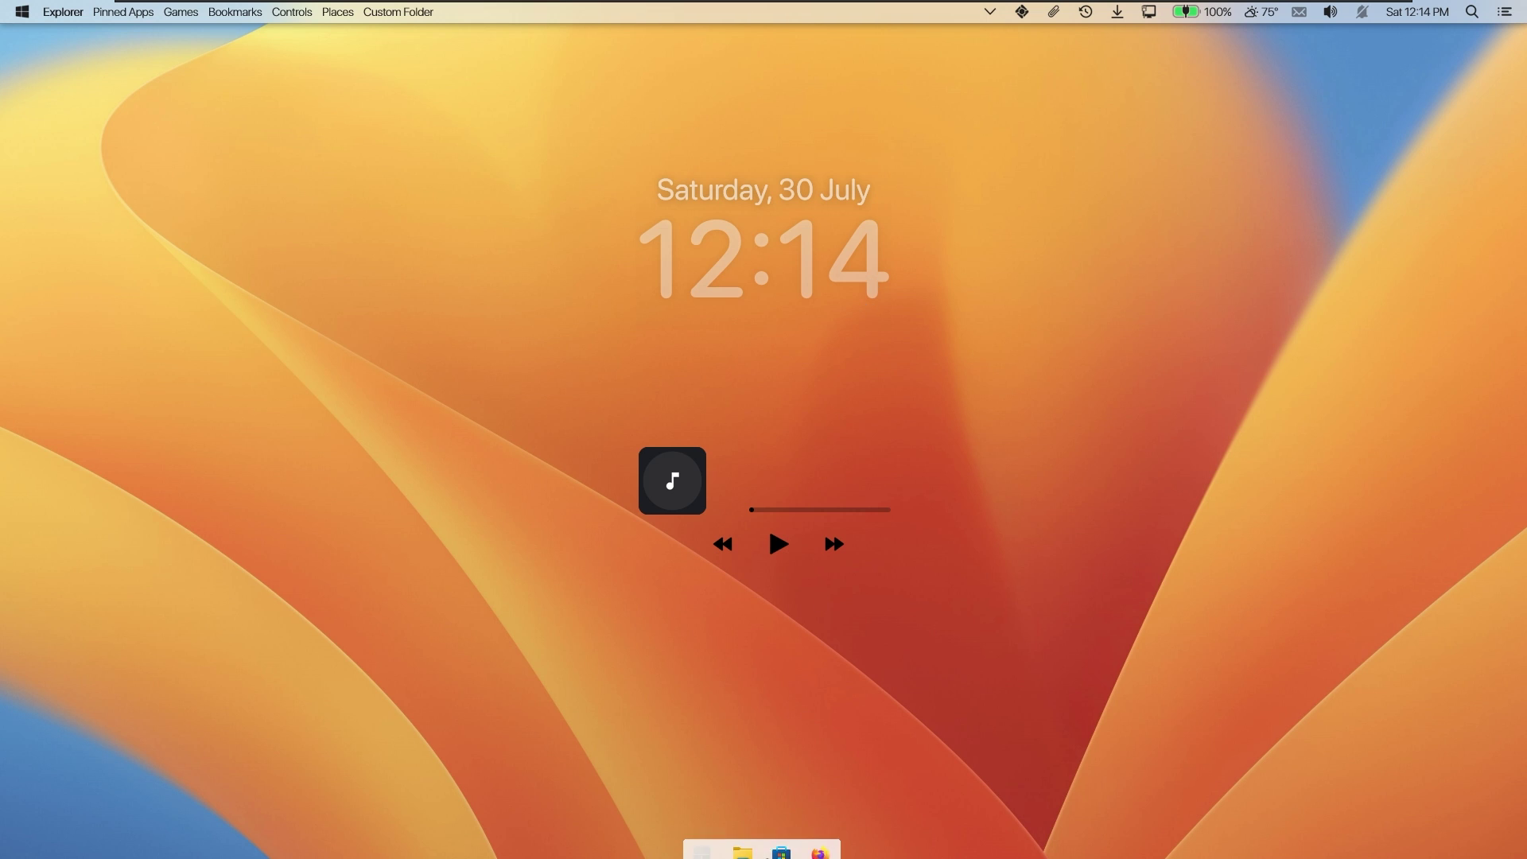
Toggle the Start menu open and shut, then return Firefox with the Ventura wallpaper page to the front
{"action": "left_click", "coordinate": [705, 842]}
{"action": "left_click", "coordinate": [706, 841]}
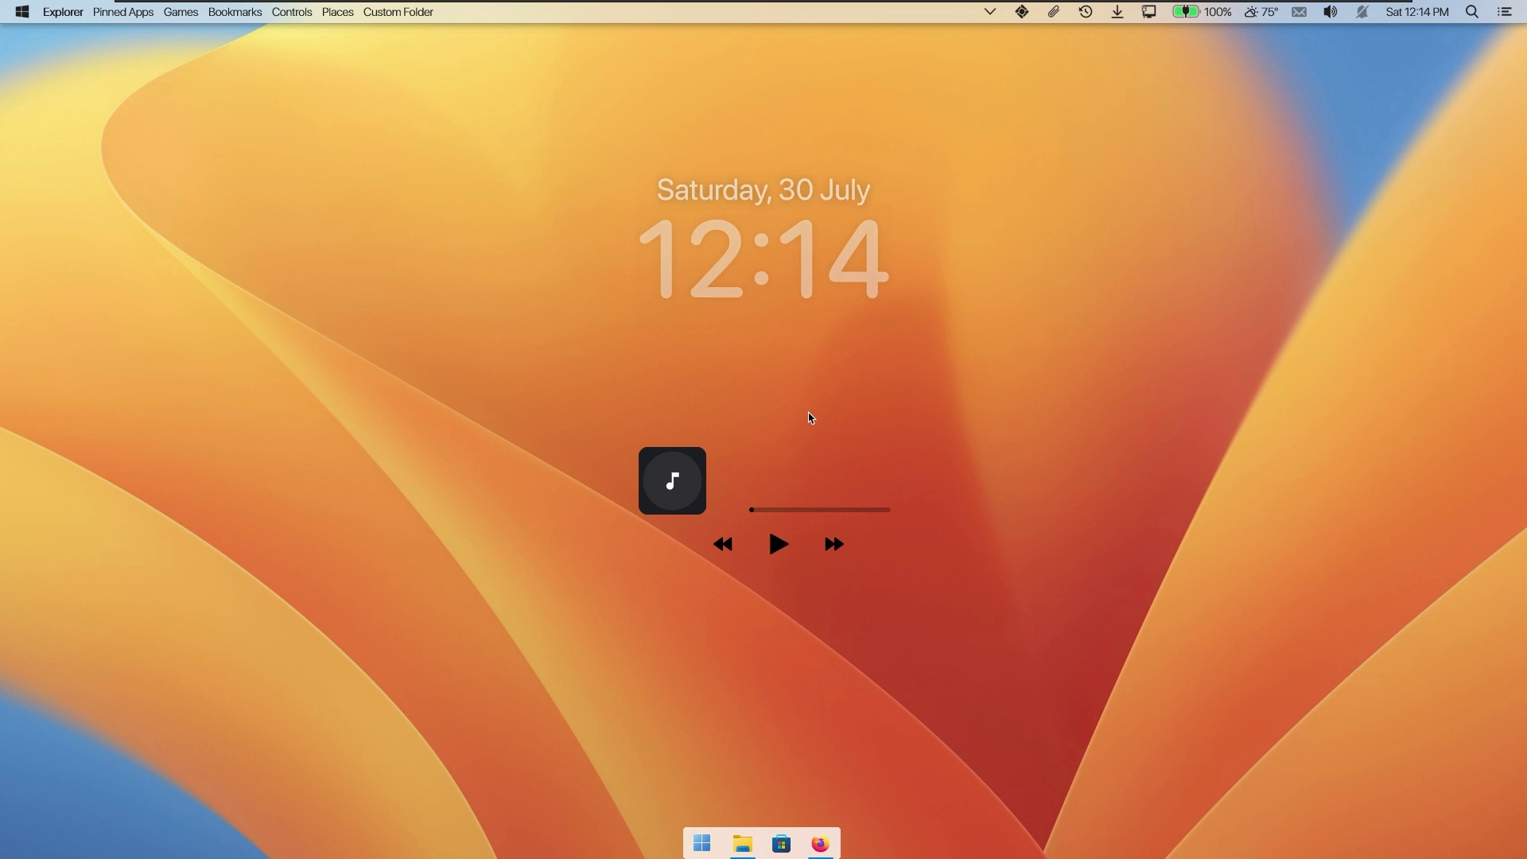
{"action": "left_click", "coordinate": [819, 851]}
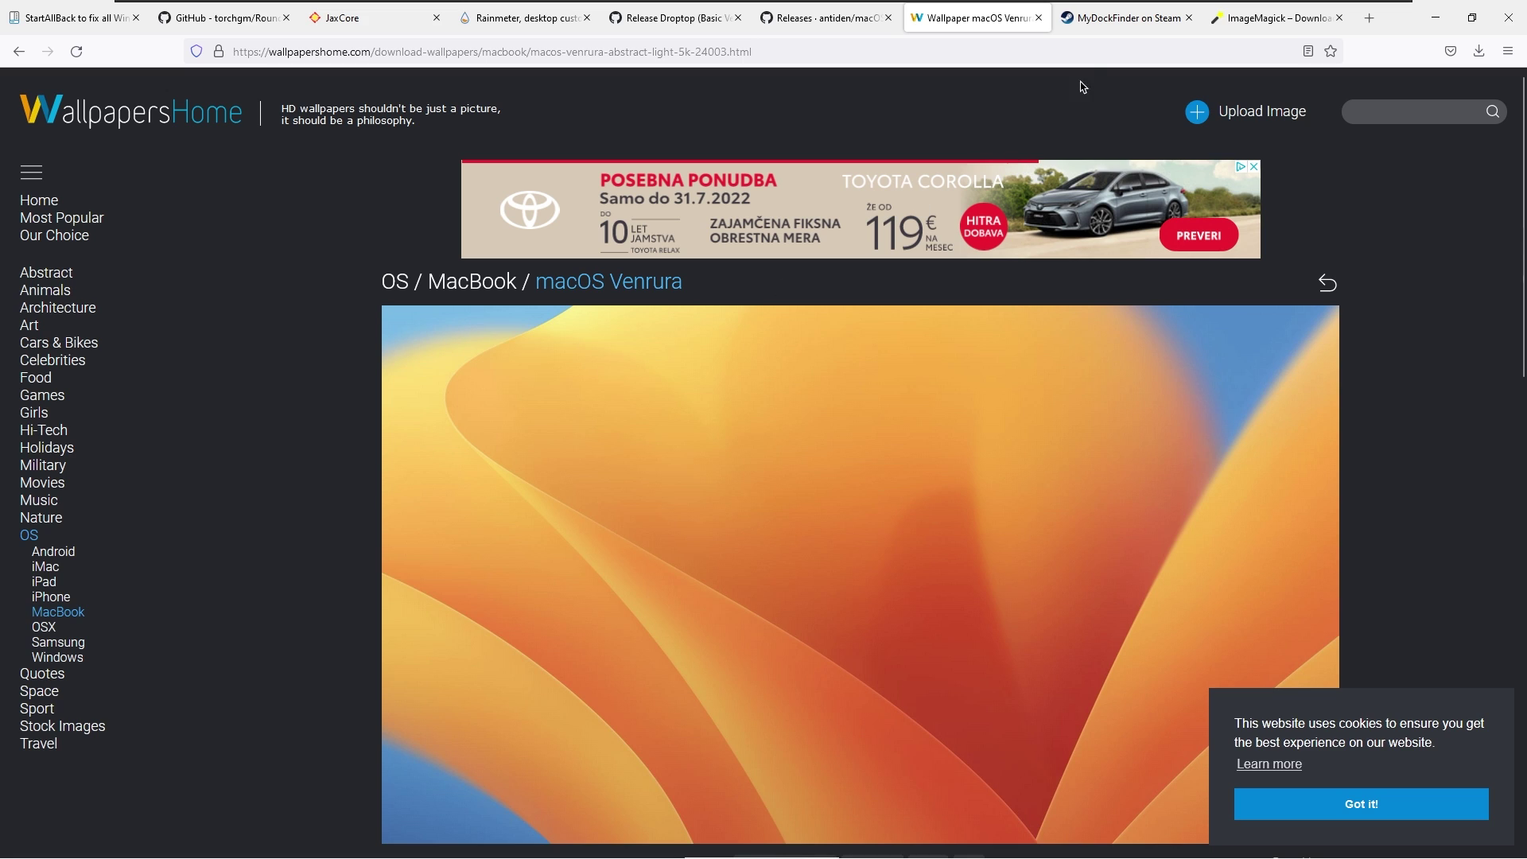
Switch between the MyDockFinder Steam tab and StartAllBack tab, ending on MyDockFinder's 3,29€ store page
{"action": "left_click", "coordinate": [1114, 24]}
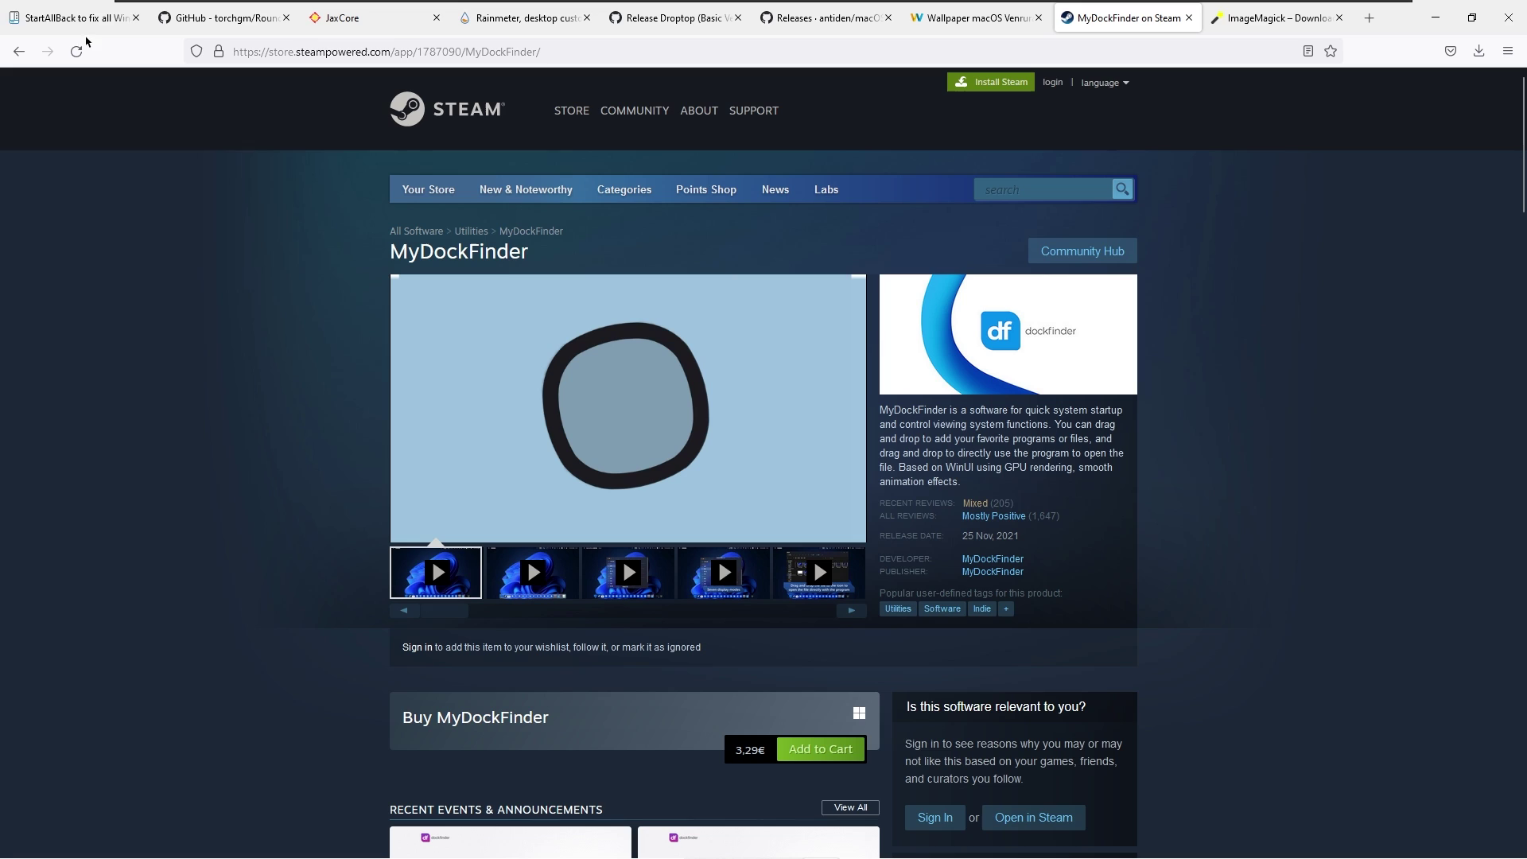
{"action": "left_click", "coordinate": [75, 19]}
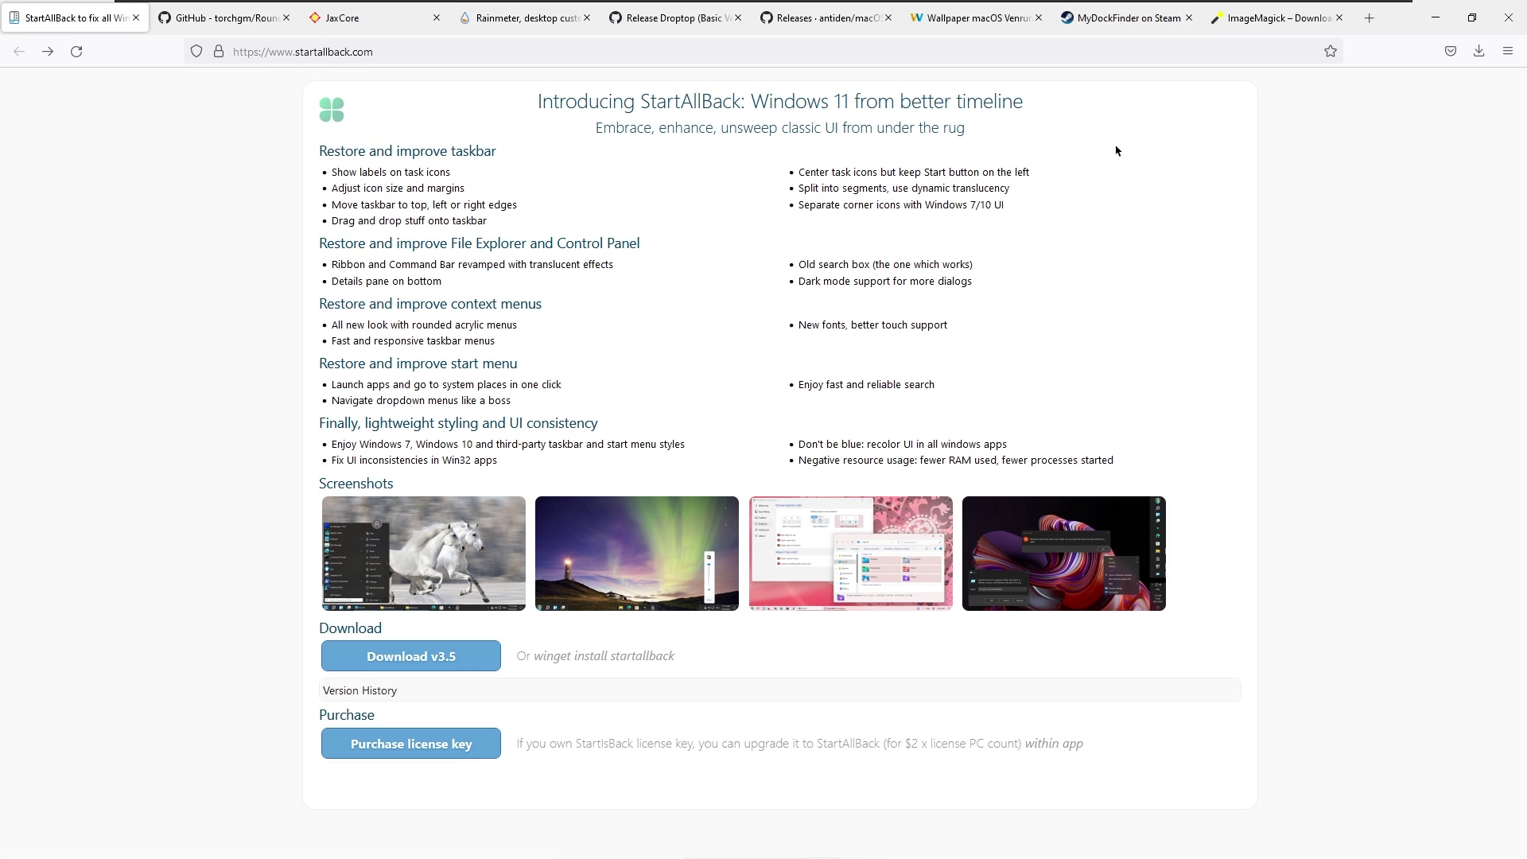
{"action": "left_click", "coordinate": [1117, 17]}
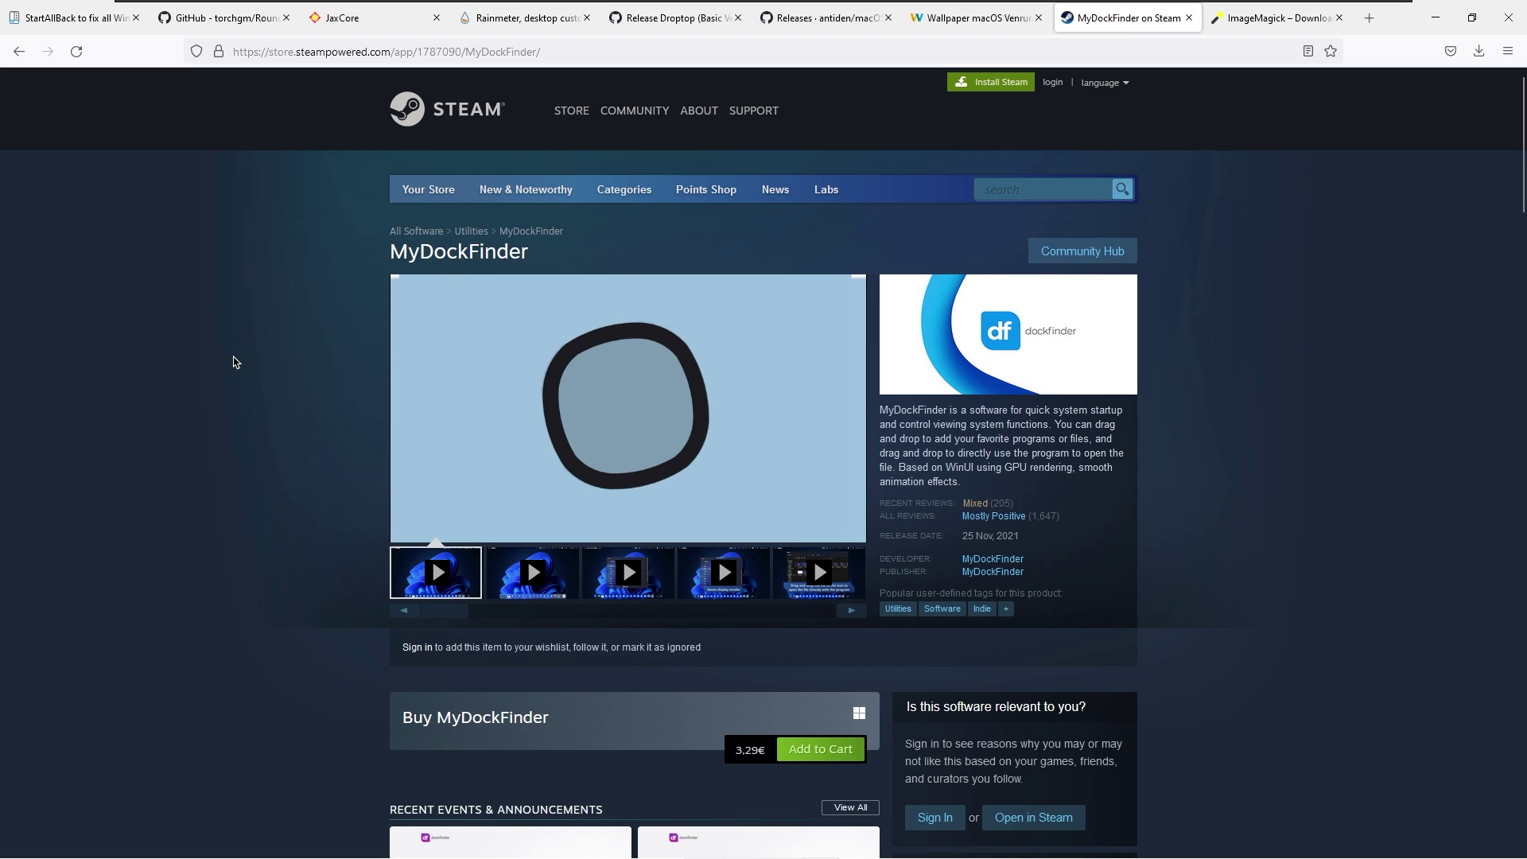